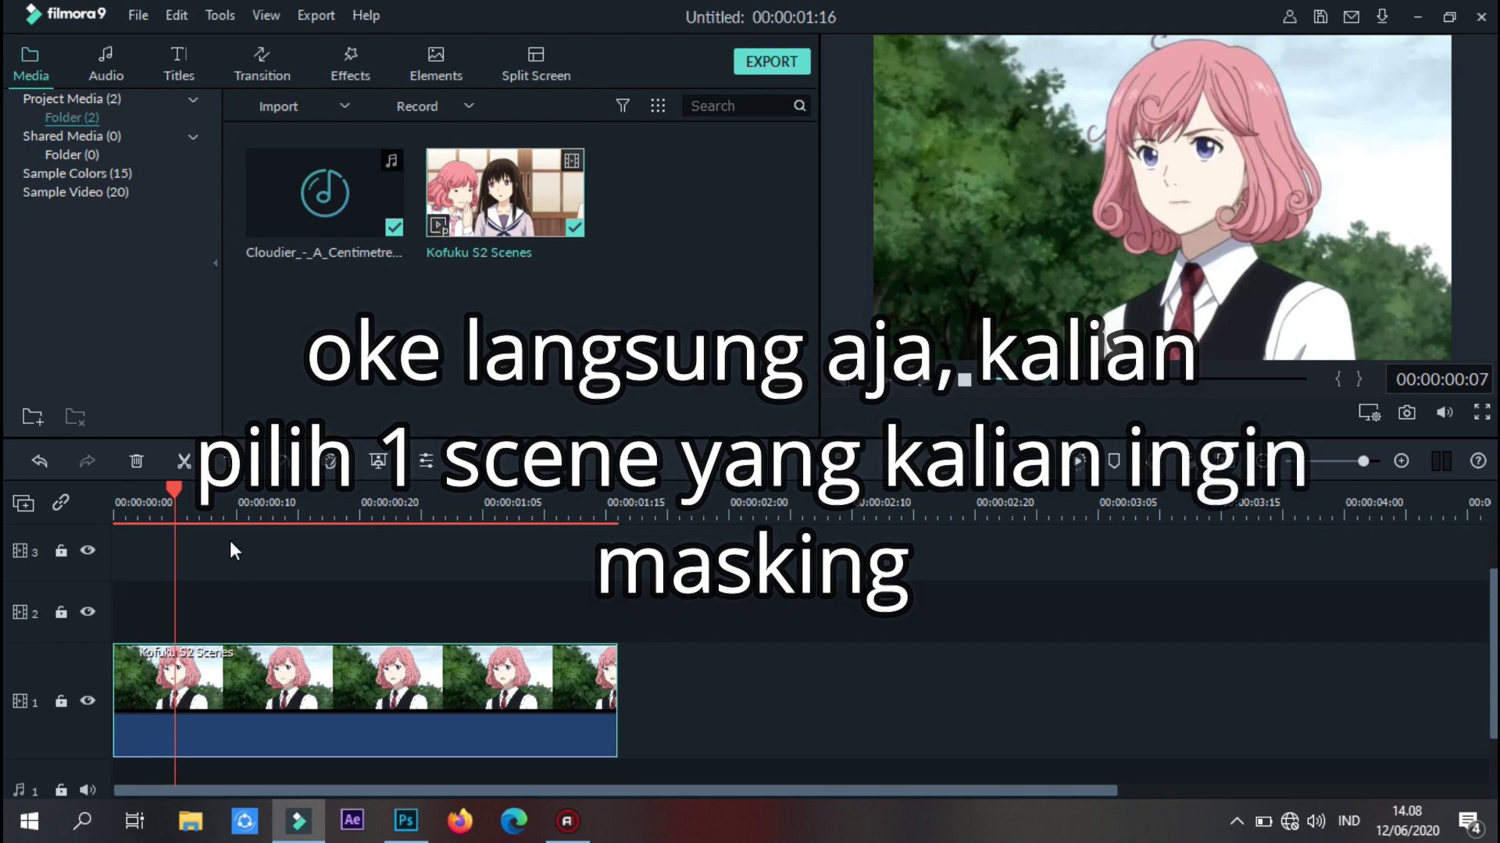
Go to the first frame of the timeline clip and capture it as a screenshot from the full-screen preview
{"action": "left_click_drag", "start_coordinate": [176, 489], "coordinate": [116, 489]}
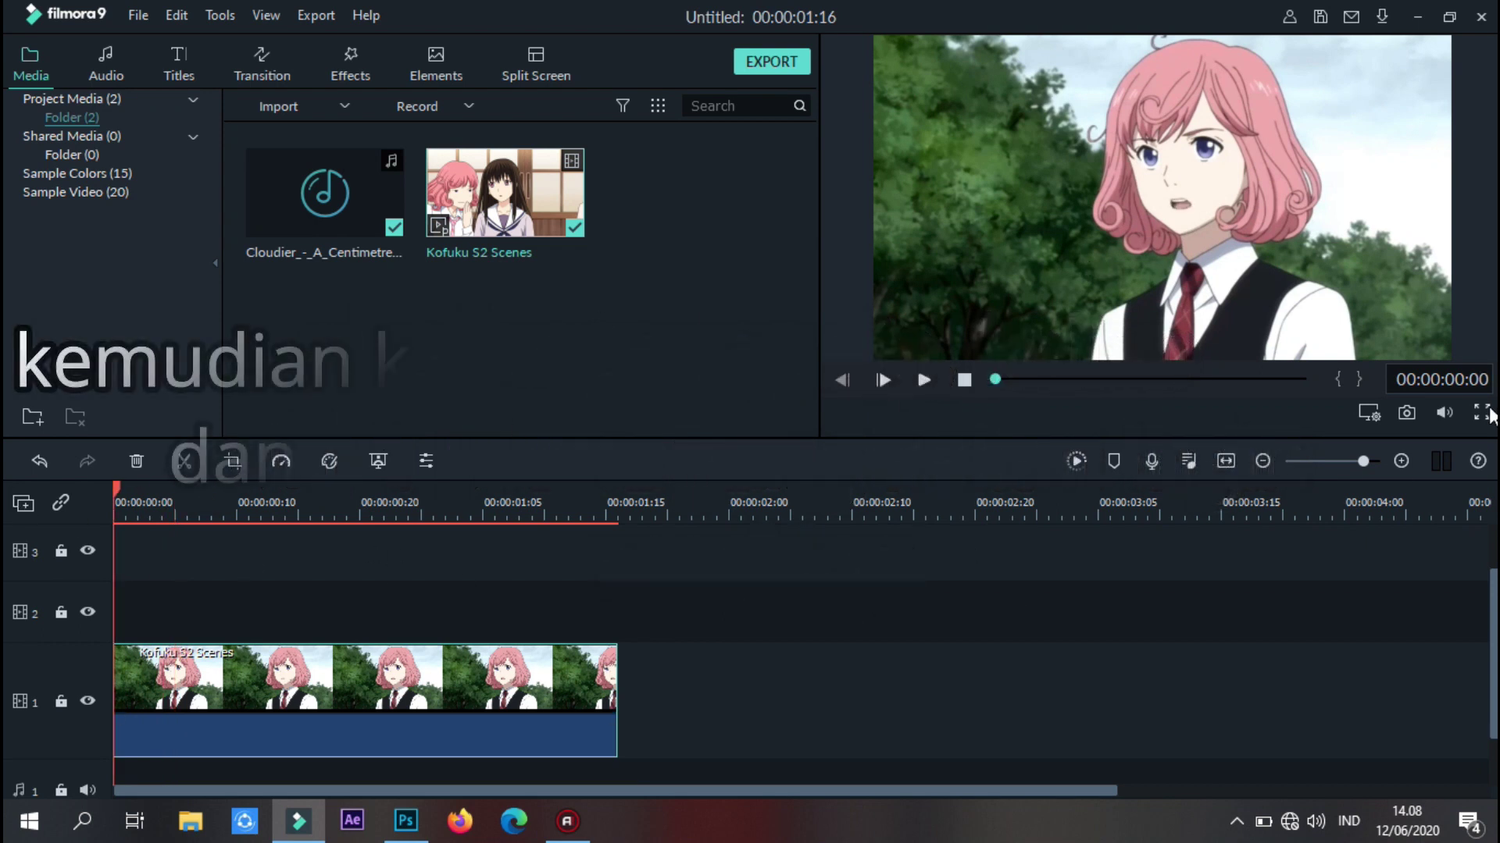
{"action": "left_click", "coordinate": [1483, 414]}
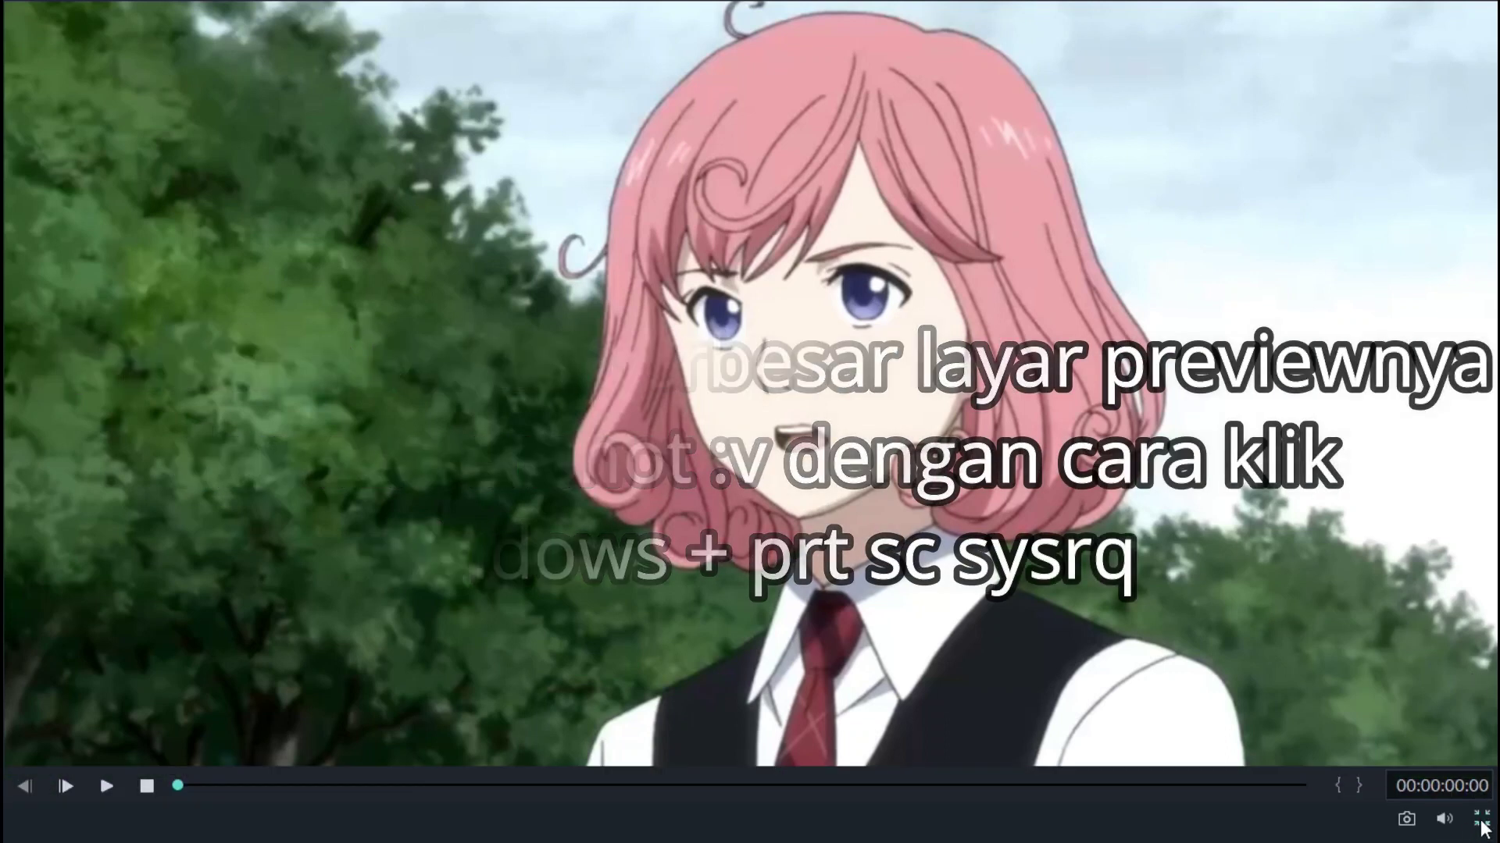
{"action": "left_click", "coordinate": [1482, 820]}
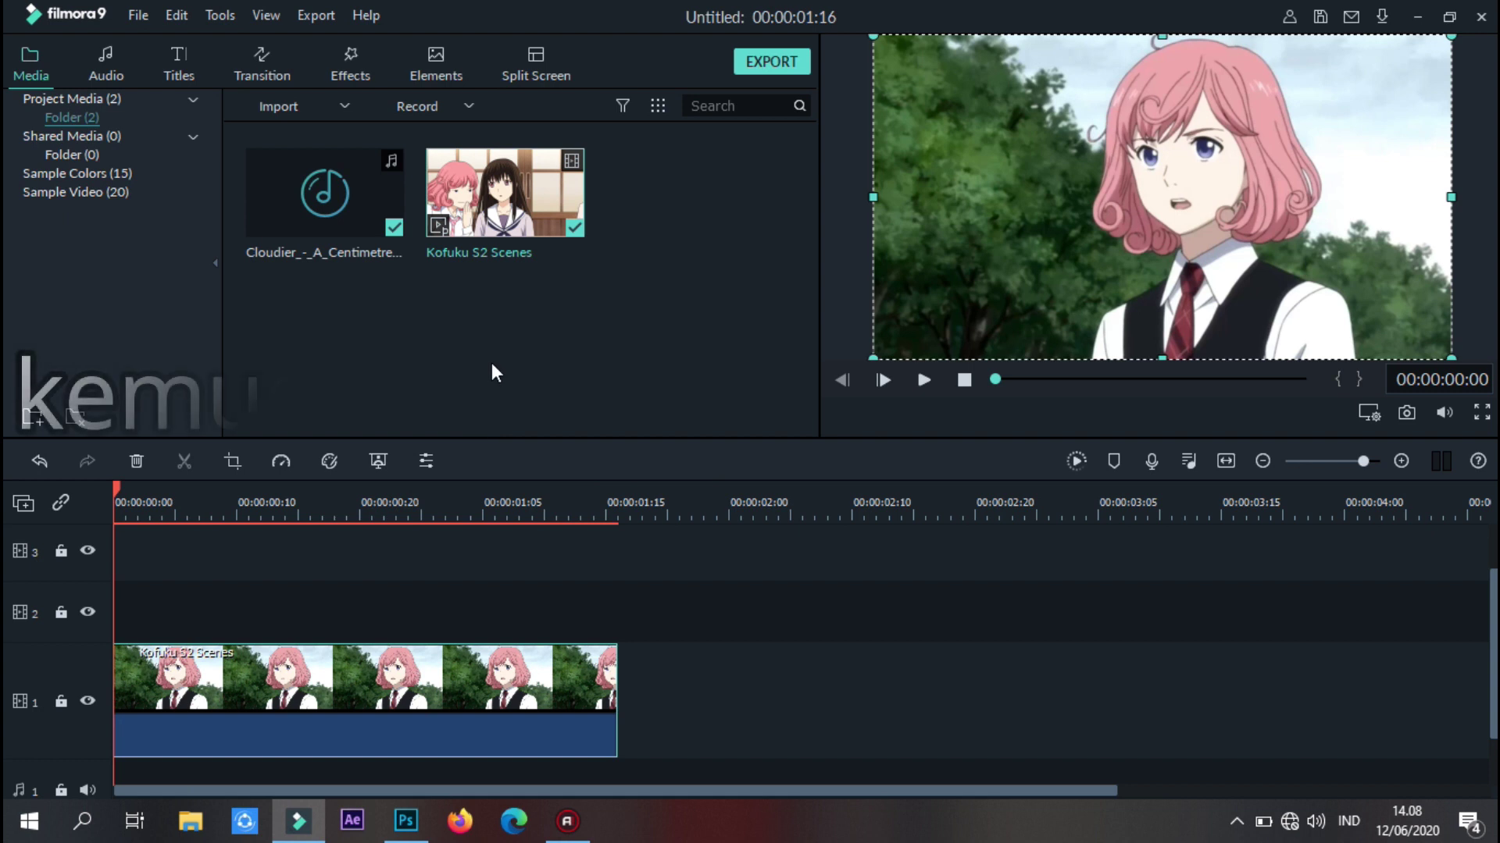
Switch to File Explorer, refresh the Screenshot folder in Pictures and open Screenshot (135) in Photoshop
{"action": "key", "text": "super+e"}
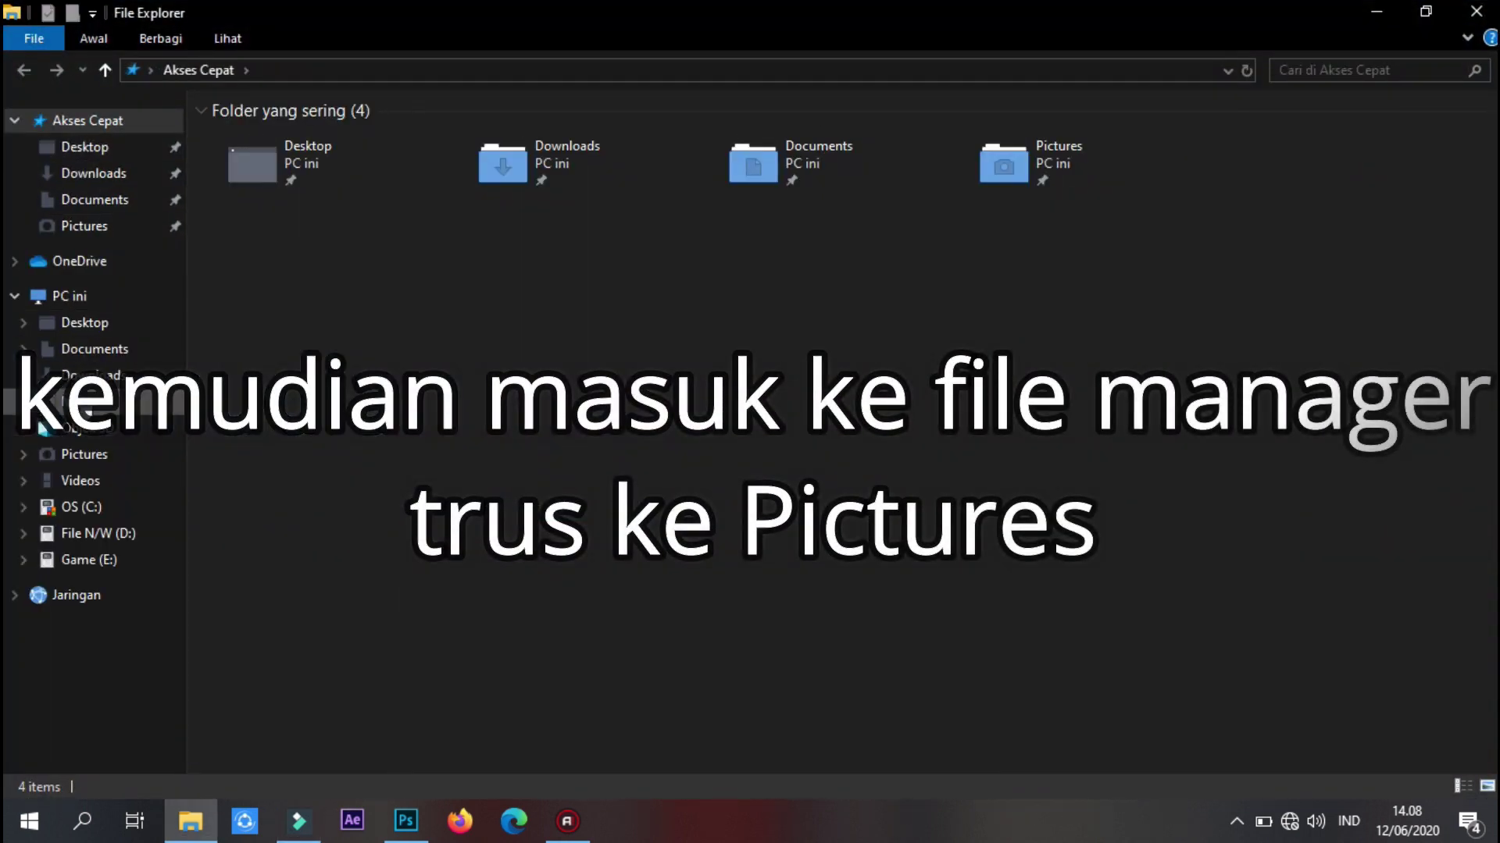
{"action": "left_click", "coordinate": [109, 457]}
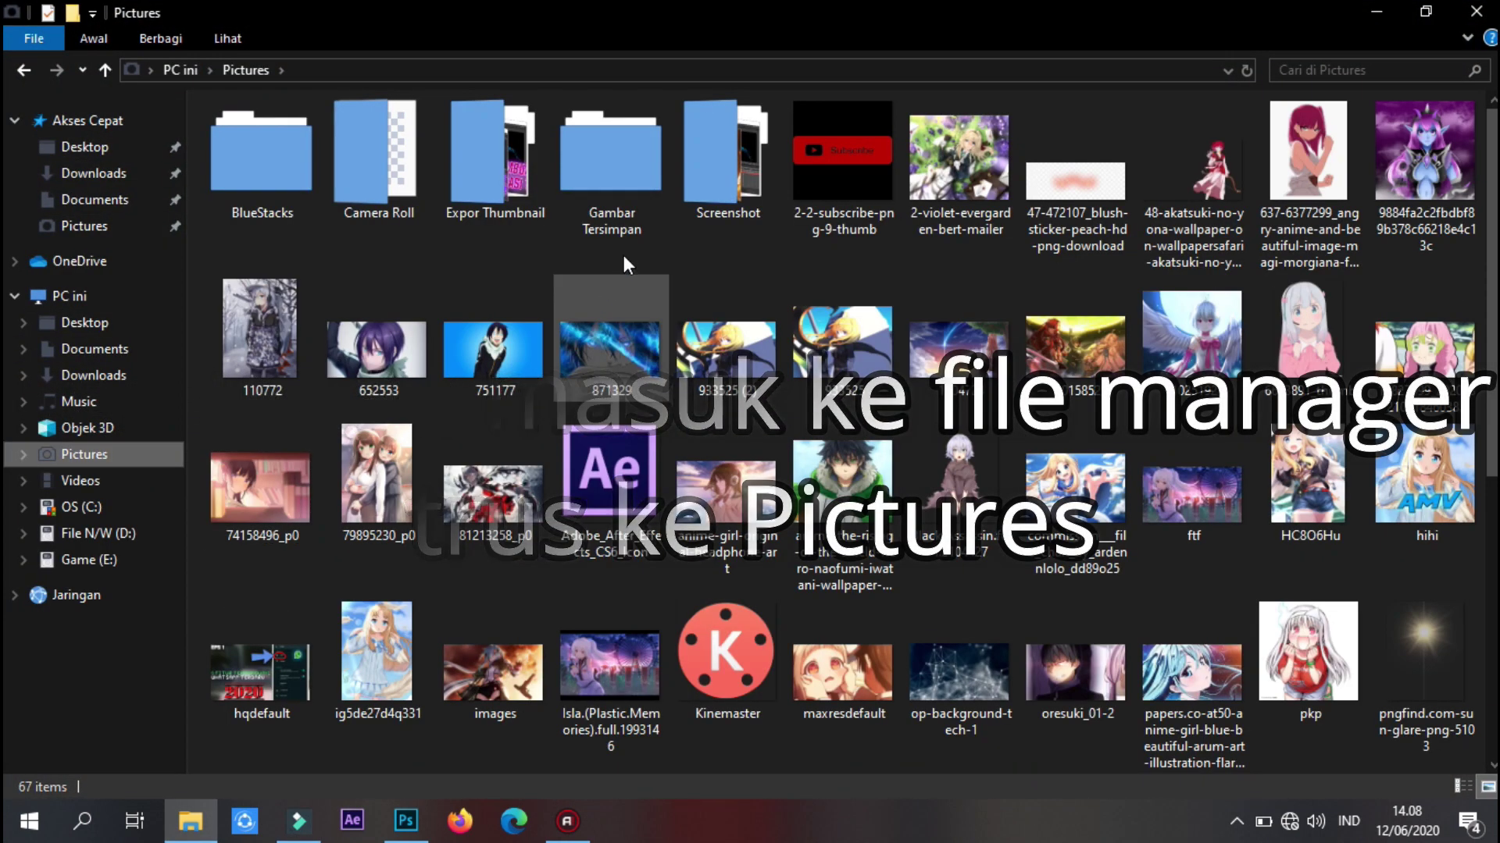
{"action": "double_click", "coordinate": [762, 167]}
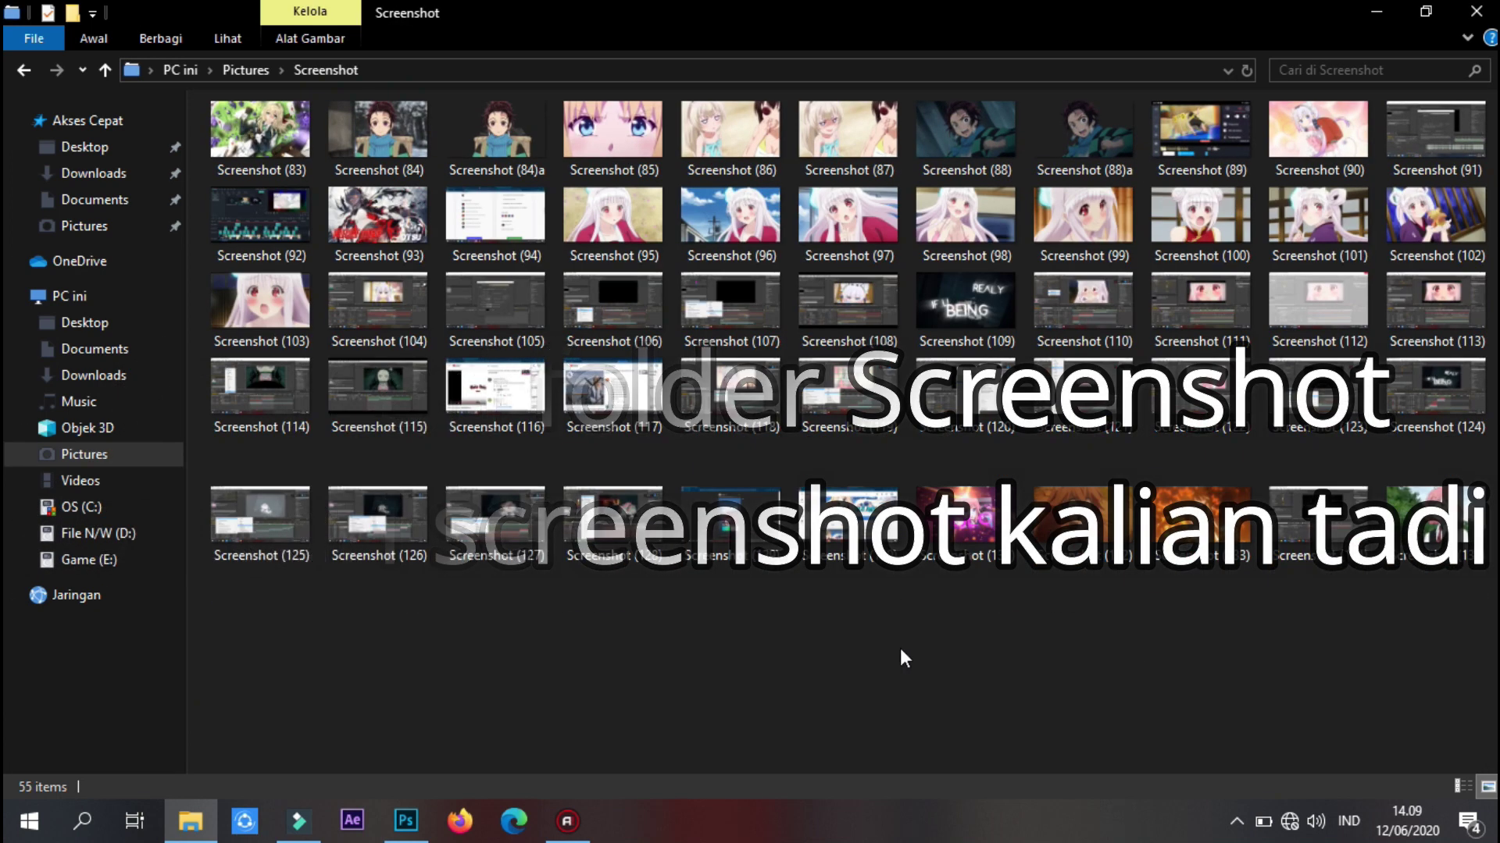
{"action": "right_click", "coordinate": [906, 648]}
{"action": "left_click", "coordinate": [957, 433]}
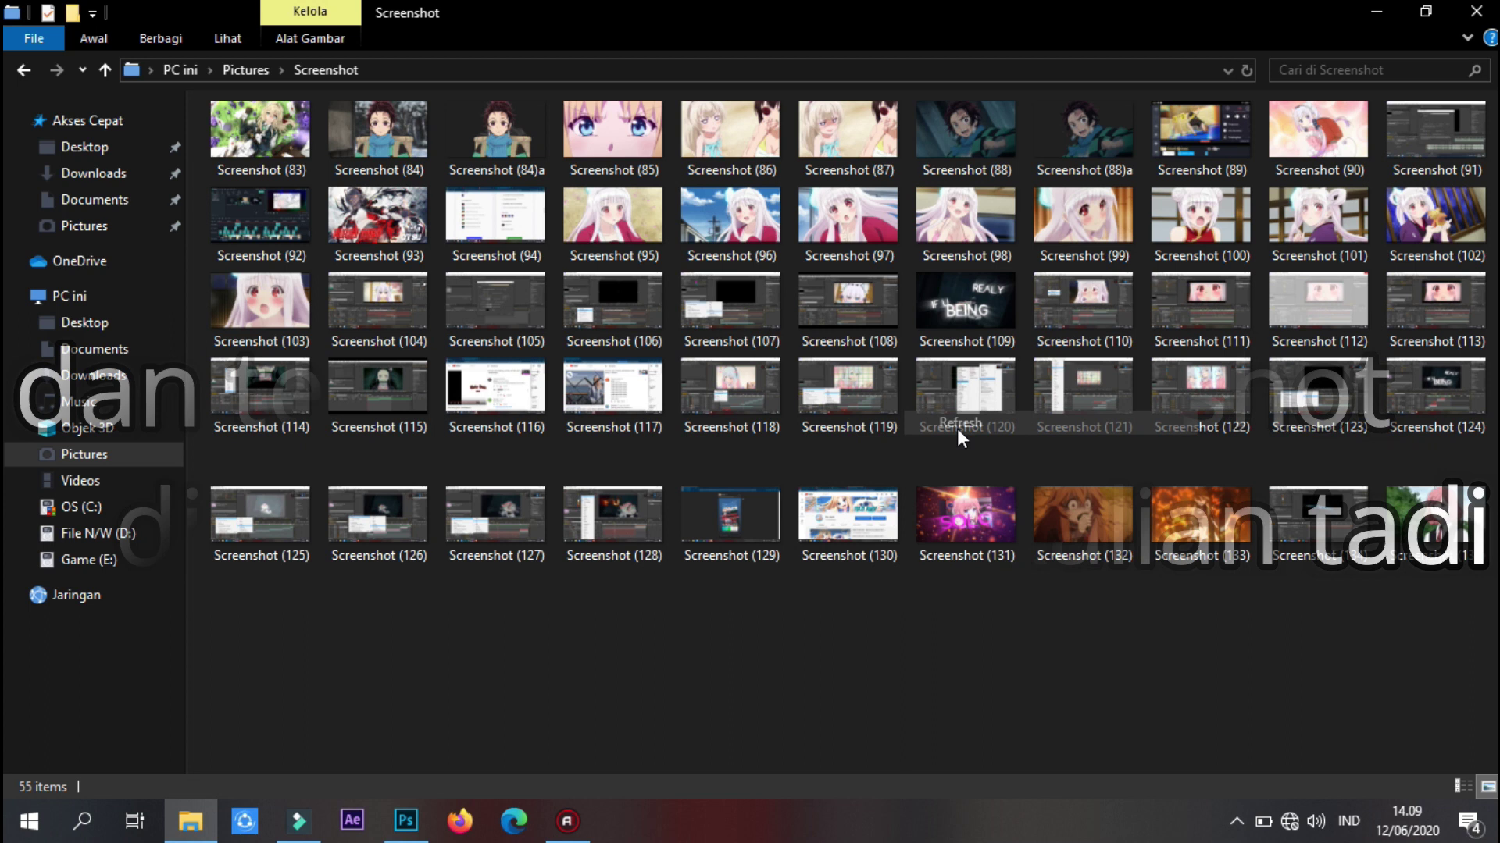
{"action": "left_click_drag", "start_coordinate": [1413, 673], "coordinate": [307, 518]}
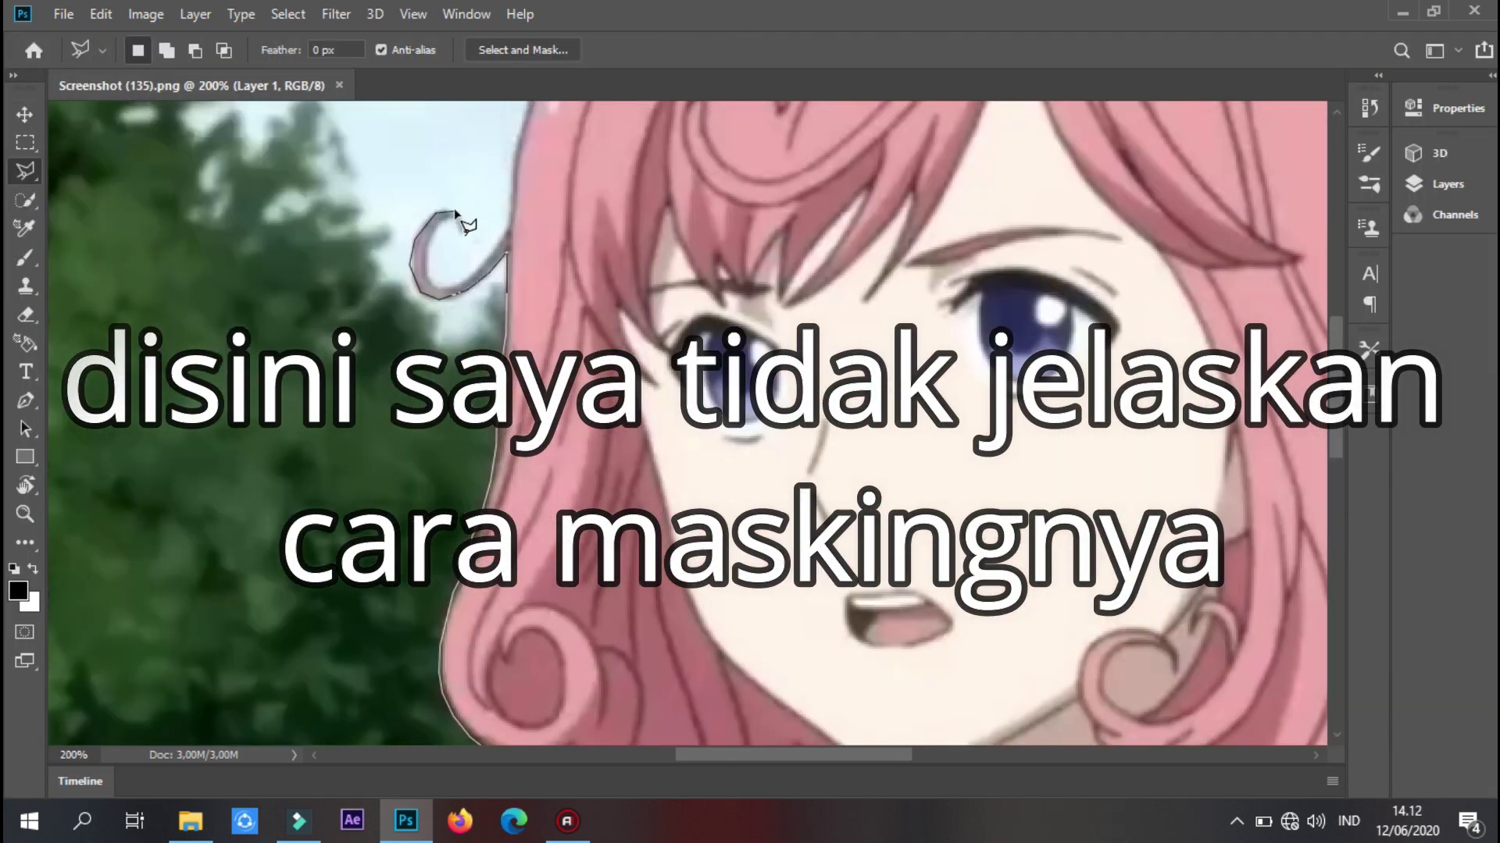
Trace the left edge of the character's hair with the Polygonal Lasso, including the loose curls at the side and top
{"action": "left_click", "coordinate": [462, 229]}
{"action": "left_click", "coordinate": [494, 261]}
{"action": "left_click_drag", "start_coordinate": [539, 148], "coordinate": [521, 299]}
{"action": "left_click", "coordinate": [542, 188]}
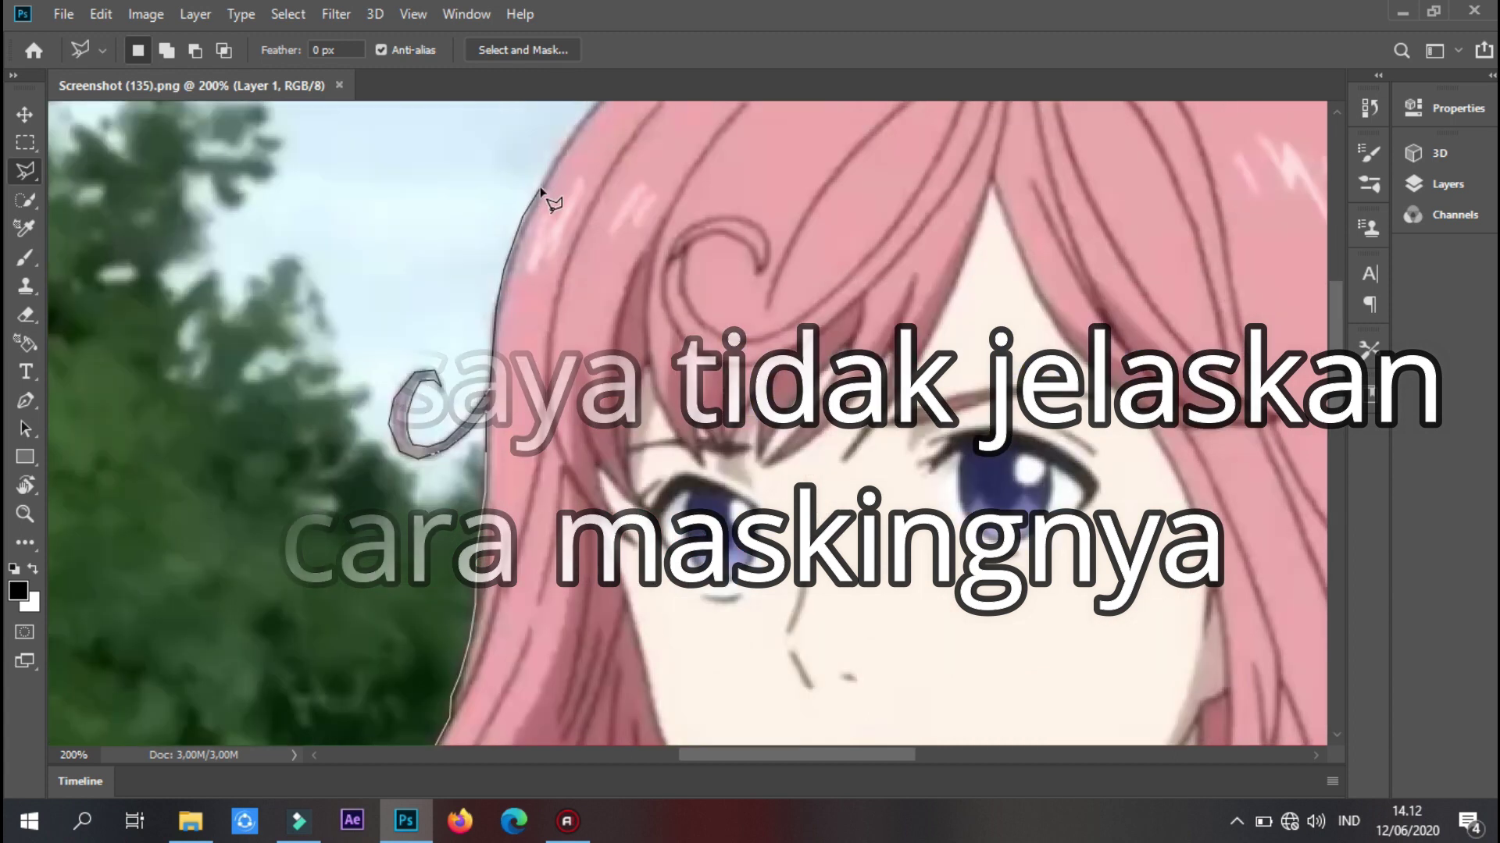
{"action": "left_click_drag", "start_coordinate": [663, 156], "coordinate": [547, 411]}
{"action": "left_click", "coordinate": [637, 225]}
{"action": "left_click", "coordinate": [607, 172]}
{"action": "left_click", "coordinate": [680, 141]}
{"action": "left_click", "coordinate": [660, 155]}
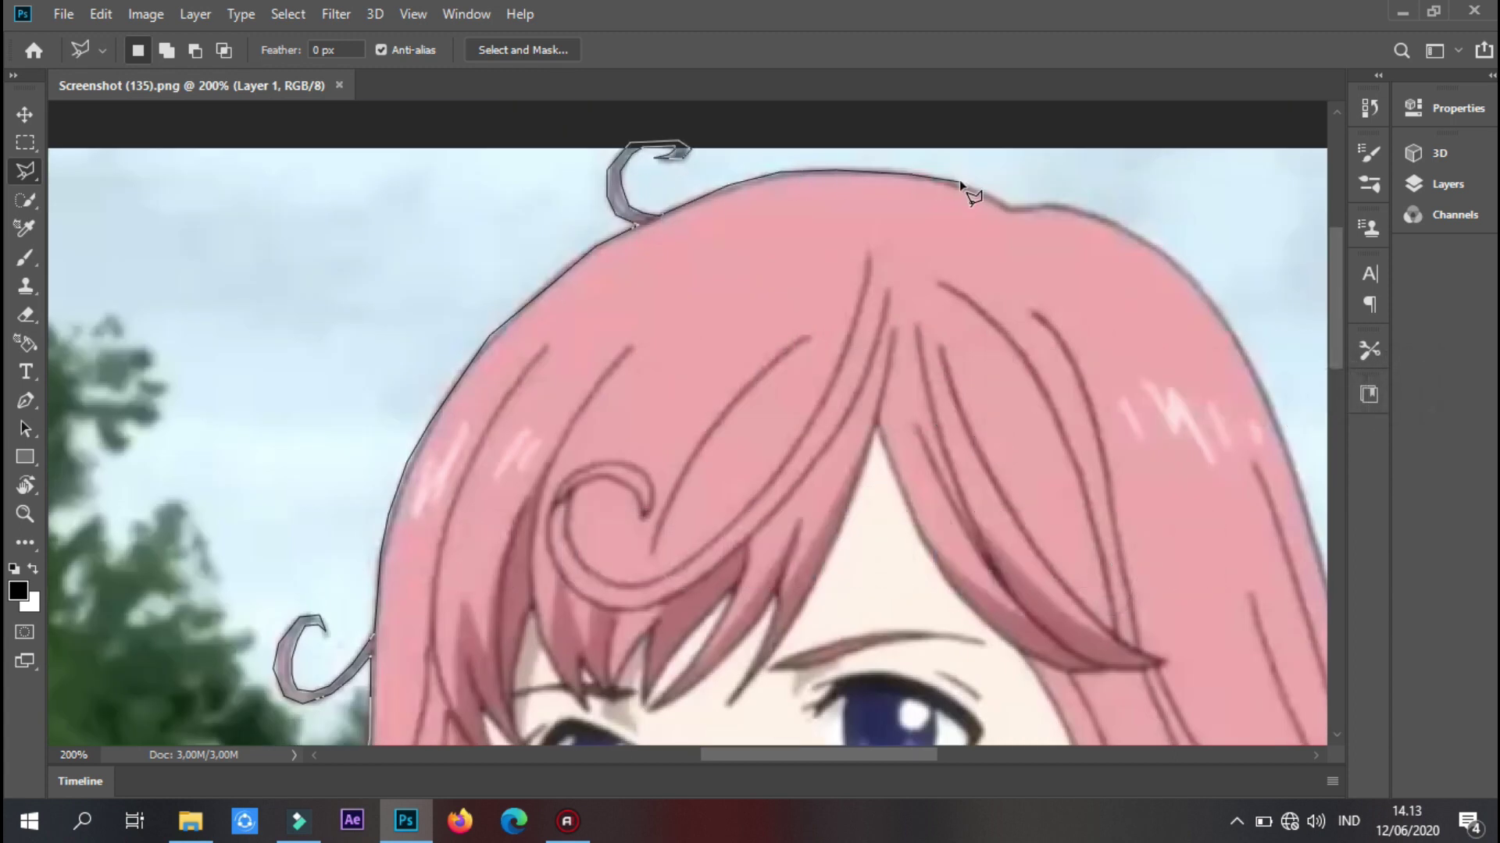
Continue the lasso outline over the top of the head and down the right side to the hair's lower edge
{"action": "left_click", "coordinate": [960, 185]}
{"action": "left_click", "coordinate": [1007, 210]}
{"action": "left_click", "coordinate": [1178, 272]}
{"action": "left_click_drag", "start_coordinate": [1178, 272], "coordinate": [674, 224]}
{"action": "left_click", "coordinate": [773, 378]}
{"action": "left_click_drag", "start_coordinate": [860, 640], "coordinate": [569, 212]}
{"action": "left_click", "coordinate": [633, 318]}
{"action": "left_click", "coordinate": [667, 371]}
{"action": "left_click", "coordinate": [650, 564]}
{"action": "left_click_drag", "start_coordinate": [650, 593], "coordinate": [719, 402]}
{"action": "left_click", "coordinate": [664, 500]}
{"action": "left_click", "coordinate": [552, 558]}
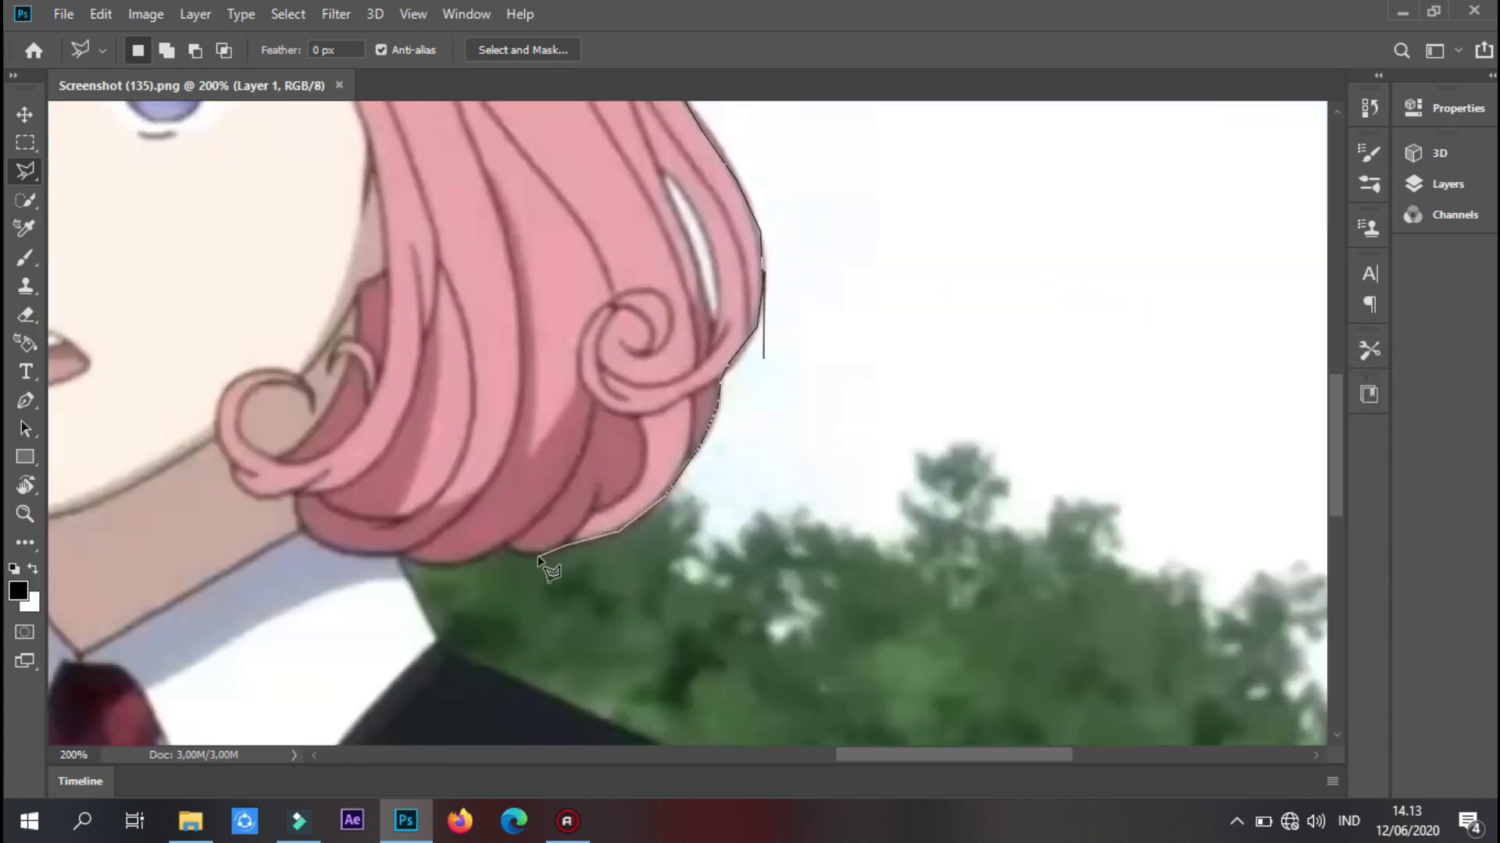
Outline the shoulders and close the lasso selection just below the image's lower border
{"action": "left_click_drag", "start_coordinate": [469, 574], "coordinate": [308, 382]}
{"action": "left_click", "coordinate": [362, 501]}
{"action": "left_click_drag", "start_coordinate": [652, 599], "coordinate": [465, 432]}
{"action": "left_click_drag", "start_coordinate": [234, 438], "coordinate": [1408, 440]}
{"action": "left_click", "coordinate": [194, 499]}
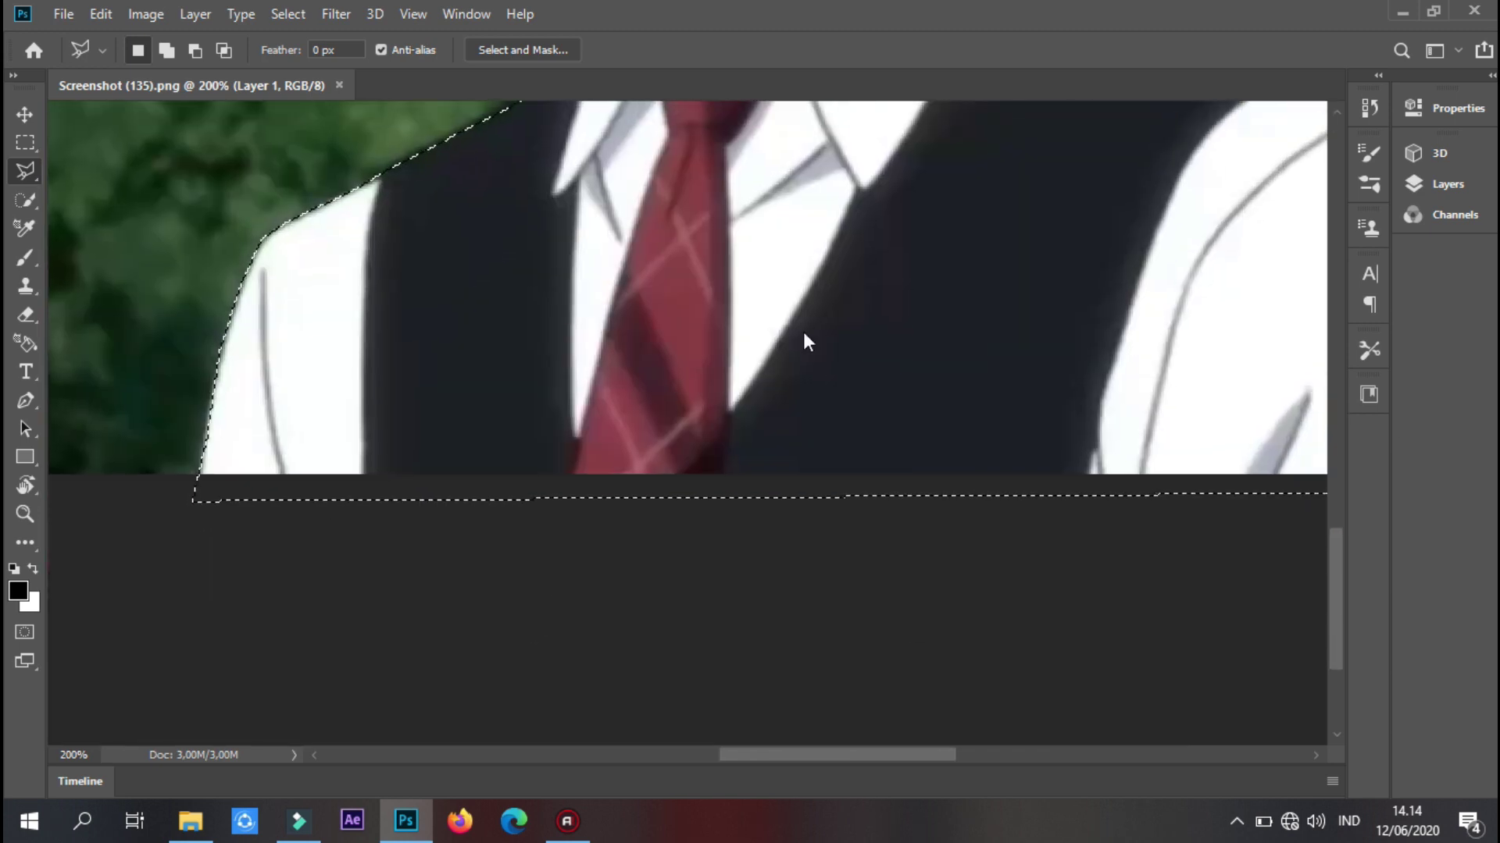
Cut the selected character onto a new Layer 2, align it with its original position and hide Layer 1
{"action": "key", "text": "ctrl+0"}
{"action": "key", "text": "ctrl+x"}
{"action": "left_click", "coordinate": [1437, 186]}
{"action": "left_click", "coordinate": [1323, 767]}
{"action": "key", "text": "ctrl+v"}
{"action": "key", "text": "v"}
{"action": "left_click_drag", "start_coordinate": [888, 363], "coordinate": [1004, 364]}
{"action": "left_click", "coordinate": [1145, 258]}
Export the cut-out as a transparent PNG named Screenshot (135)a in the Screenshot folder and close Photoshop
{"action": "left_click", "coordinate": [63, 14]}
{"action": "mouse_move", "coordinate": [187, 313]}
{"action": "left_click", "coordinate": [572, 333]}
{"action": "left_click", "coordinate": [1255, 791]}
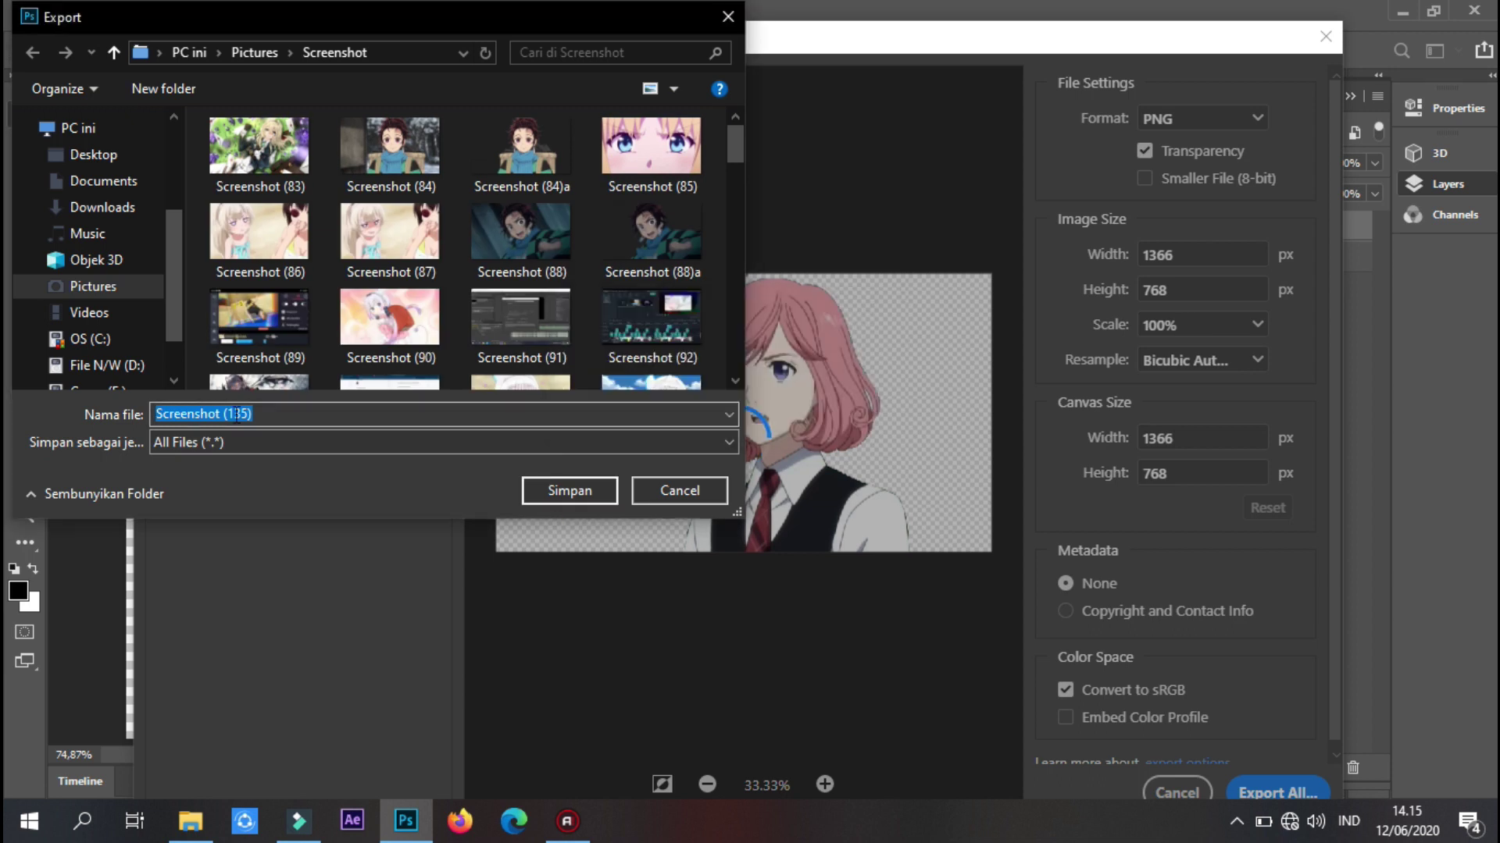
{"action": "left_click", "coordinate": [569, 491]}
{"action": "left_click", "coordinate": [1474, 10]}
{"action": "left_click", "coordinate": [744, 318]}
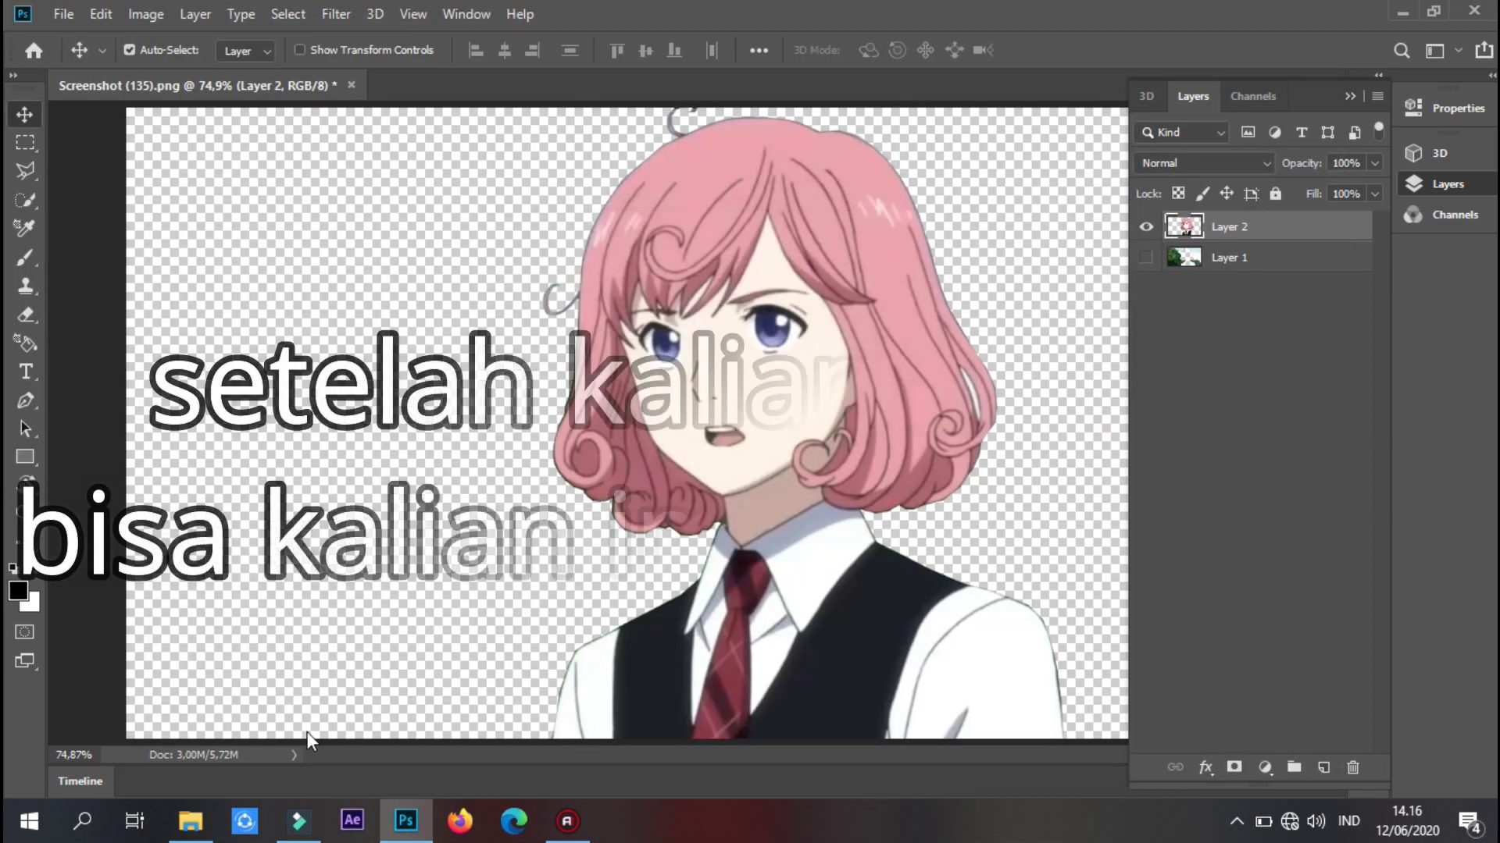
Switch to File Explorer and try to bring Screenshot (135)a into the Filmora project
{"action": "left_click", "coordinate": [190, 821]}
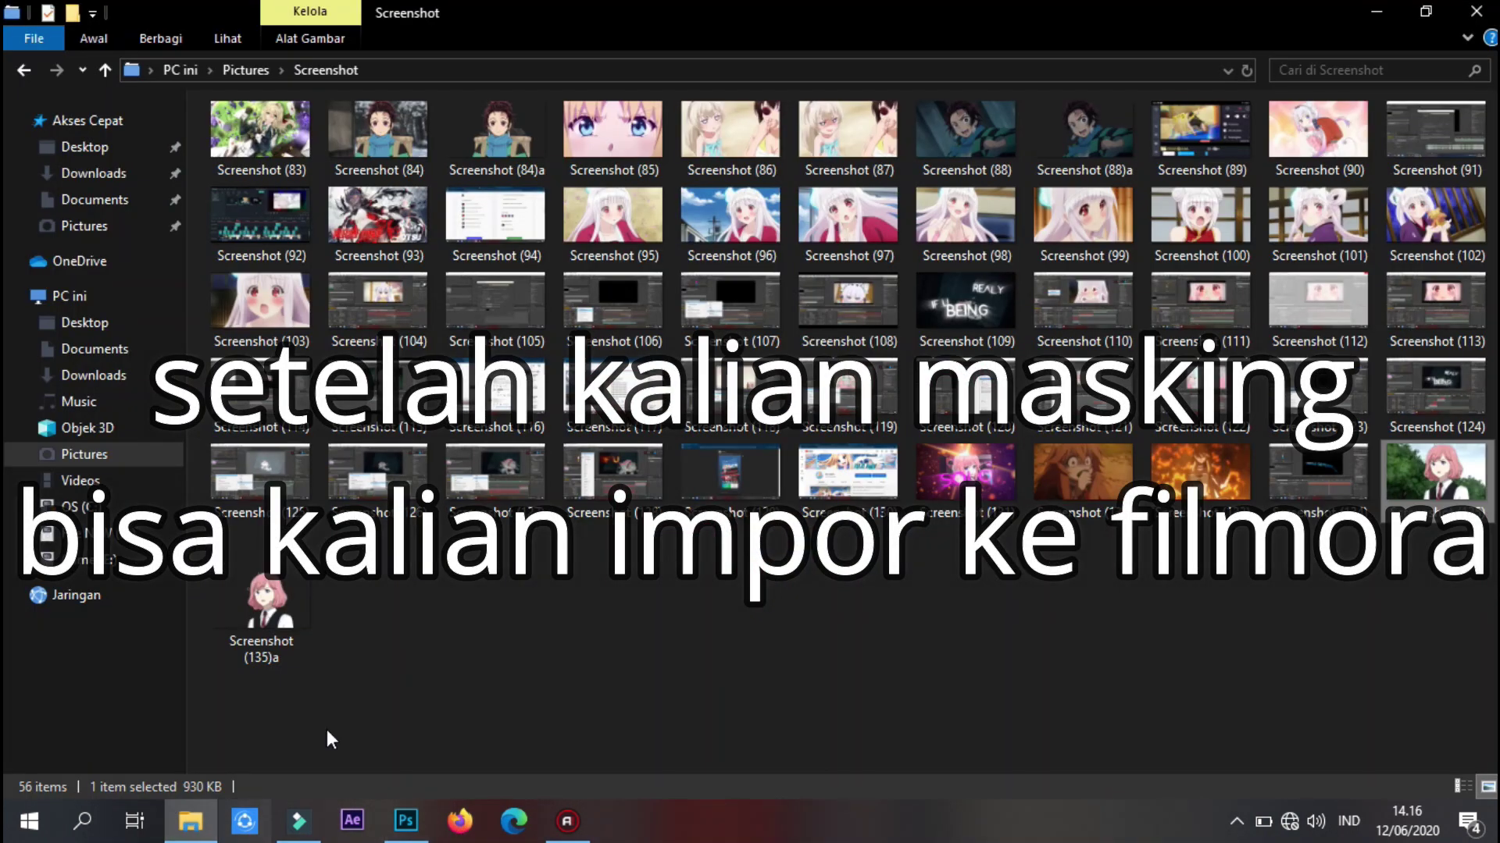
{"action": "left_click_drag", "start_coordinate": [275, 631], "coordinate": [438, 690]}
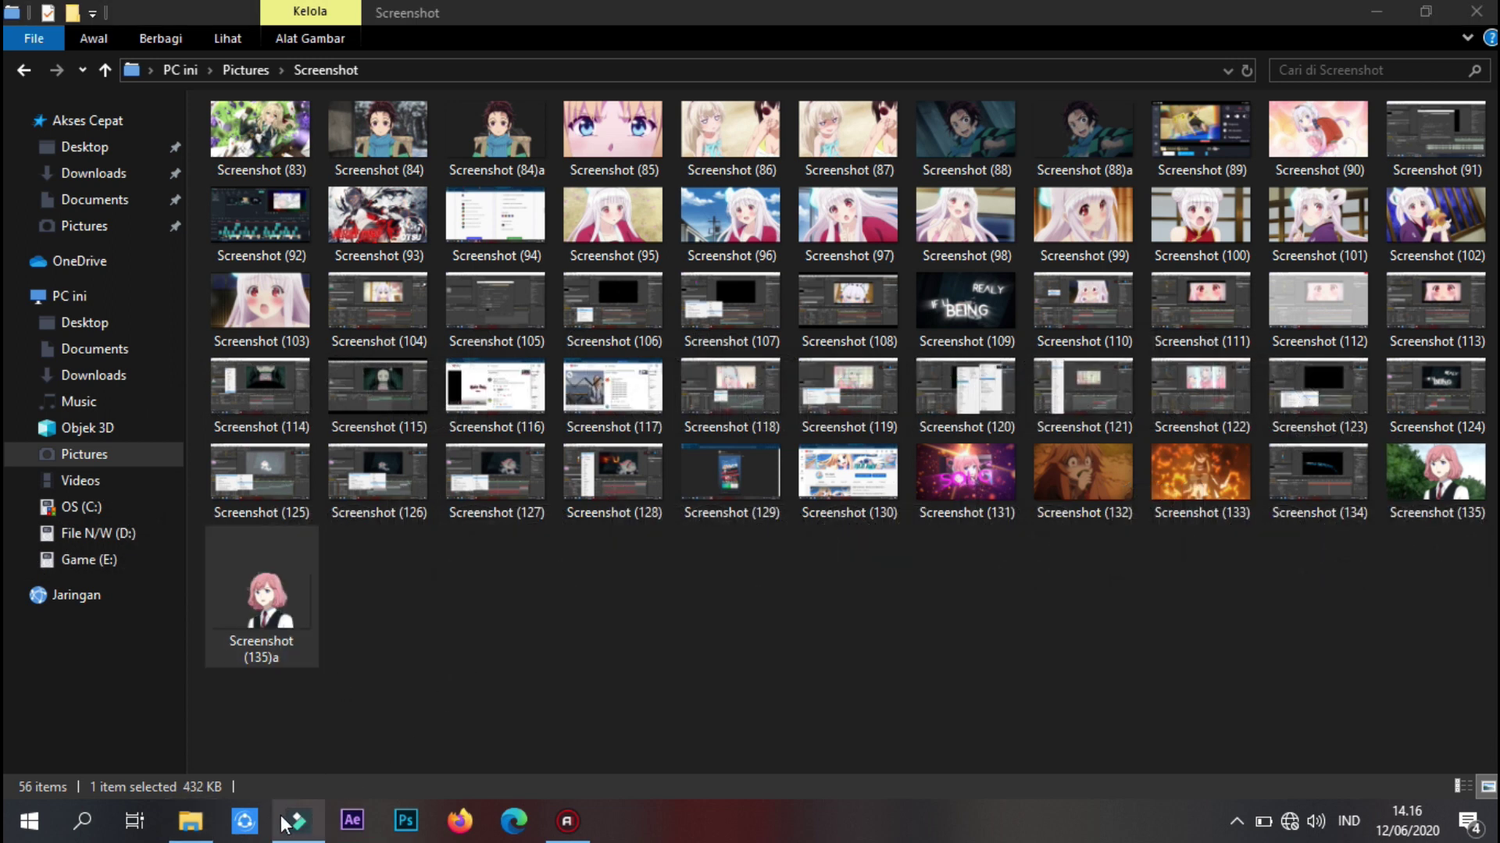
{"action": "left_click_drag", "start_coordinate": [285, 824], "coordinate": [446, 731]}
Cut the Kofuku S2 Scenes clip on track 1 down to a 00:00:01:06 background scene at the timeline start
{"action": "left_click_drag", "start_coordinate": [443, 665], "coordinate": [139, 508]}
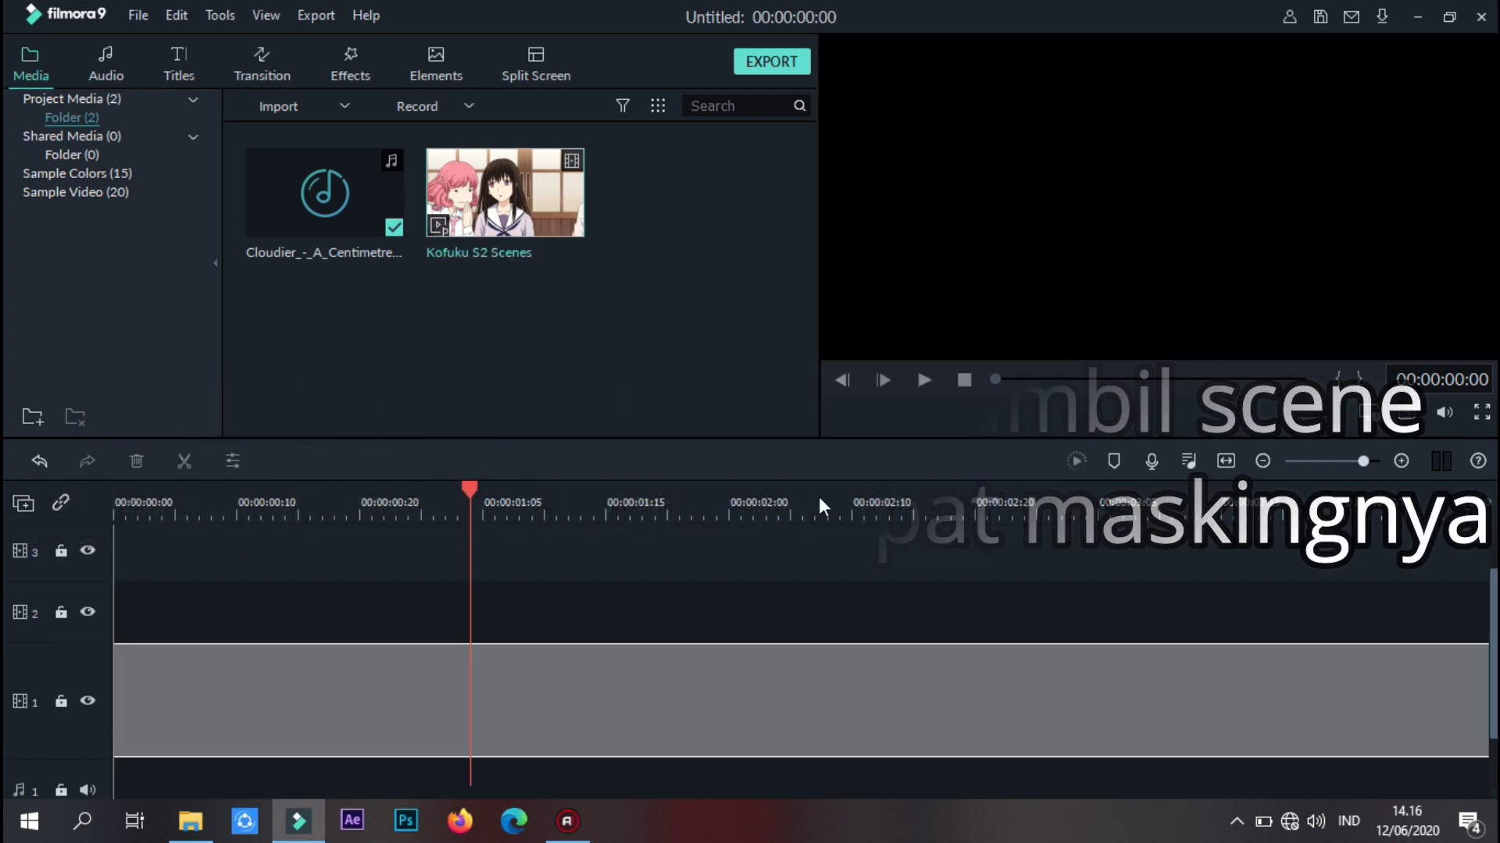
{"action": "left_click", "coordinate": [364, 499]}
{"action": "left_click_drag", "start_coordinate": [365, 488], "coordinate": [375, 487]}
{"action": "left_click_drag", "start_coordinate": [115, 681], "coordinate": [372, 684]}
{"action": "left_click_drag", "start_coordinate": [371, 490], "coordinate": [422, 490]}
{"action": "left_click", "coordinate": [185, 461]}
{"action": "key", "text": "Delete"}
{"action": "key", "text": "space"}
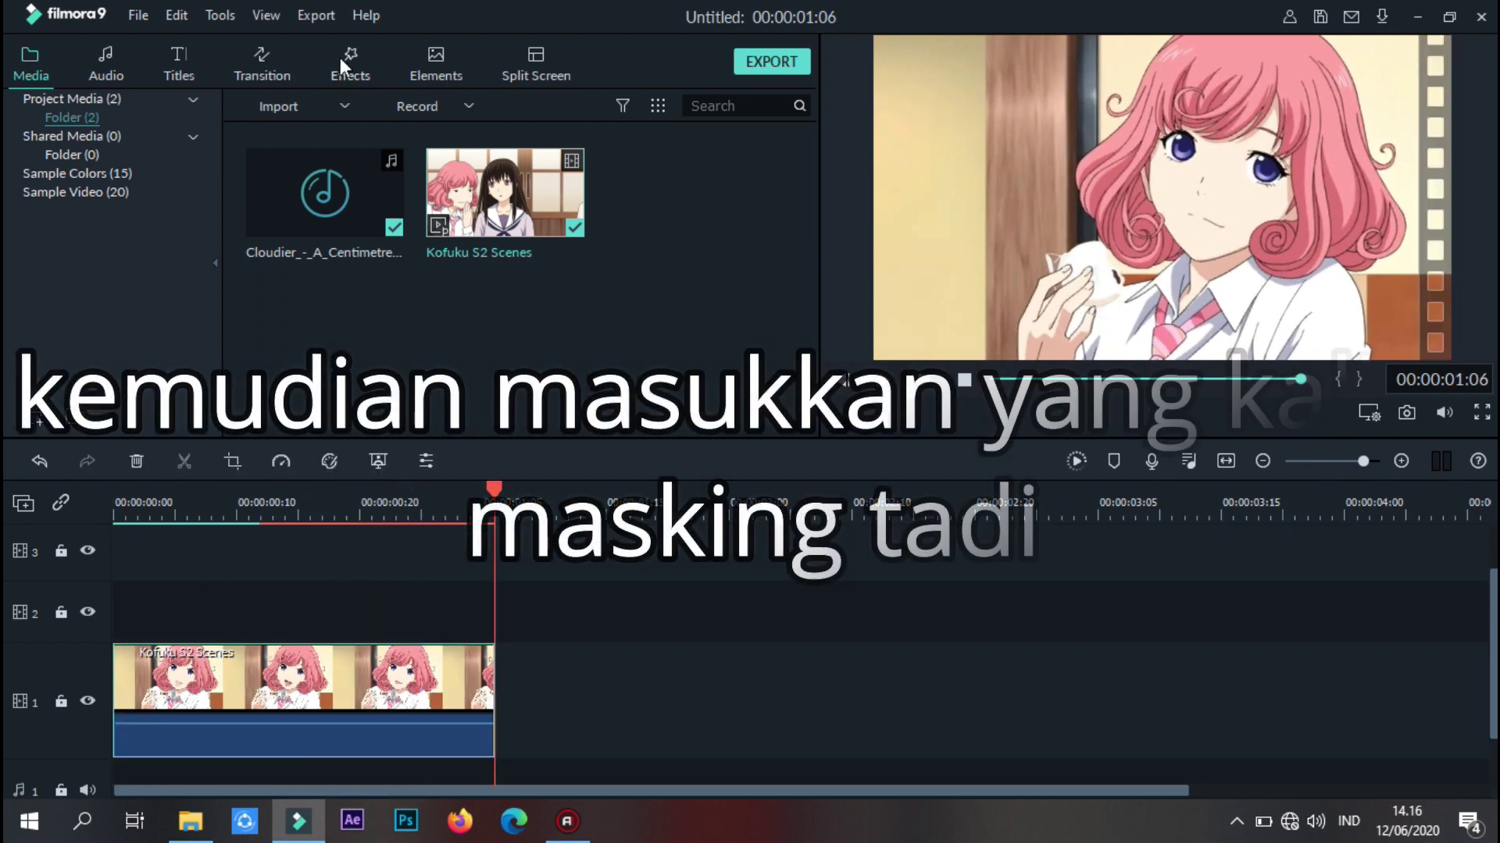
Import Screenshot (135)a from File Explorer into the Filmora media folder and place it at the start of track 2
{"action": "left_click", "coordinate": [190, 821]}
{"action": "left_click_drag", "start_coordinate": [255, 531], "coordinate": [463, 349]}
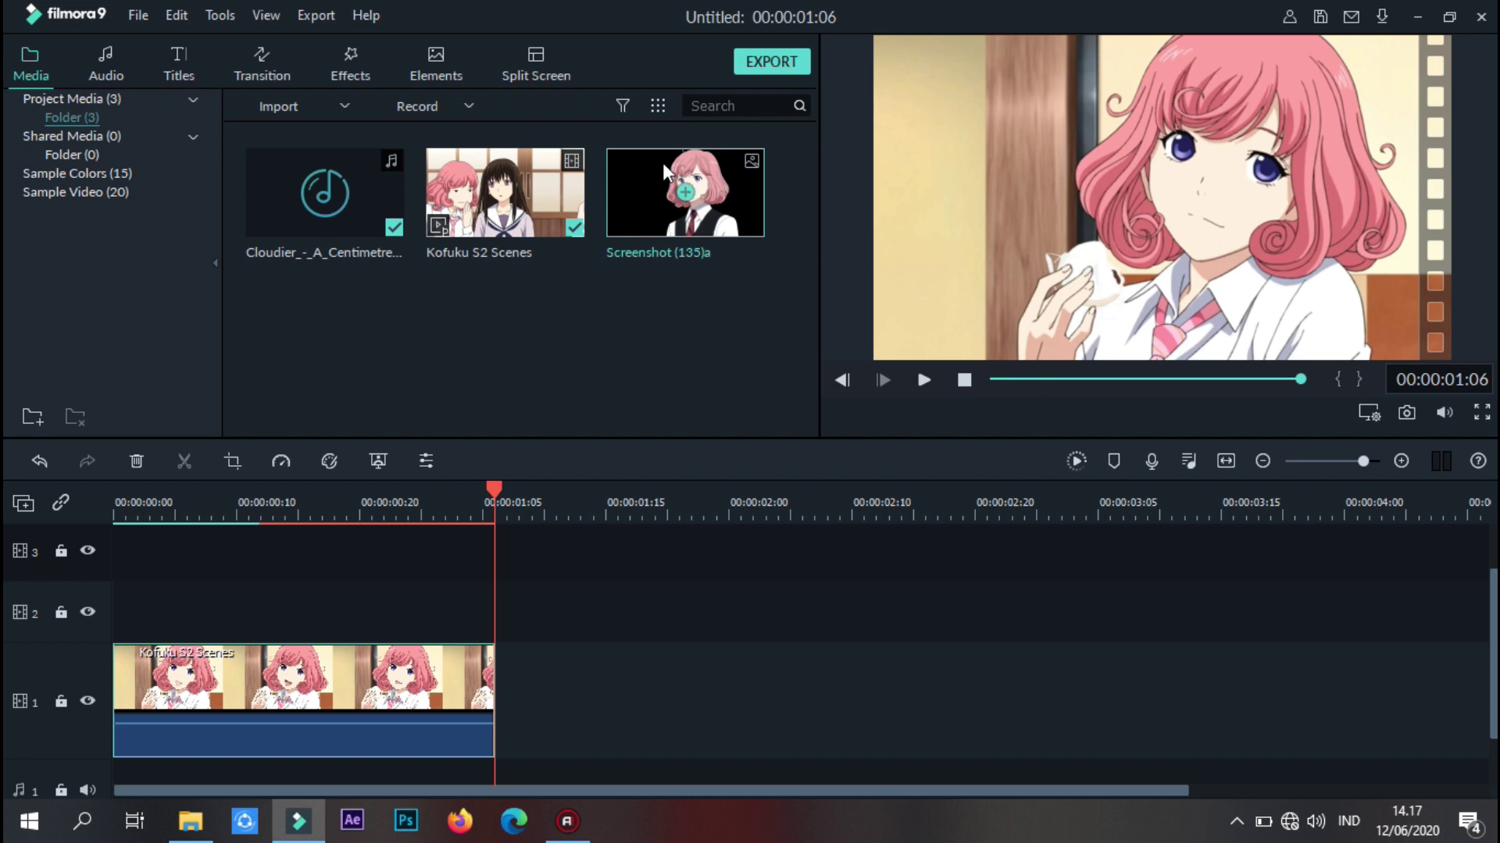
{"action": "left_click_drag", "start_coordinate": [416, 494], "coordinate": [97, 603]}
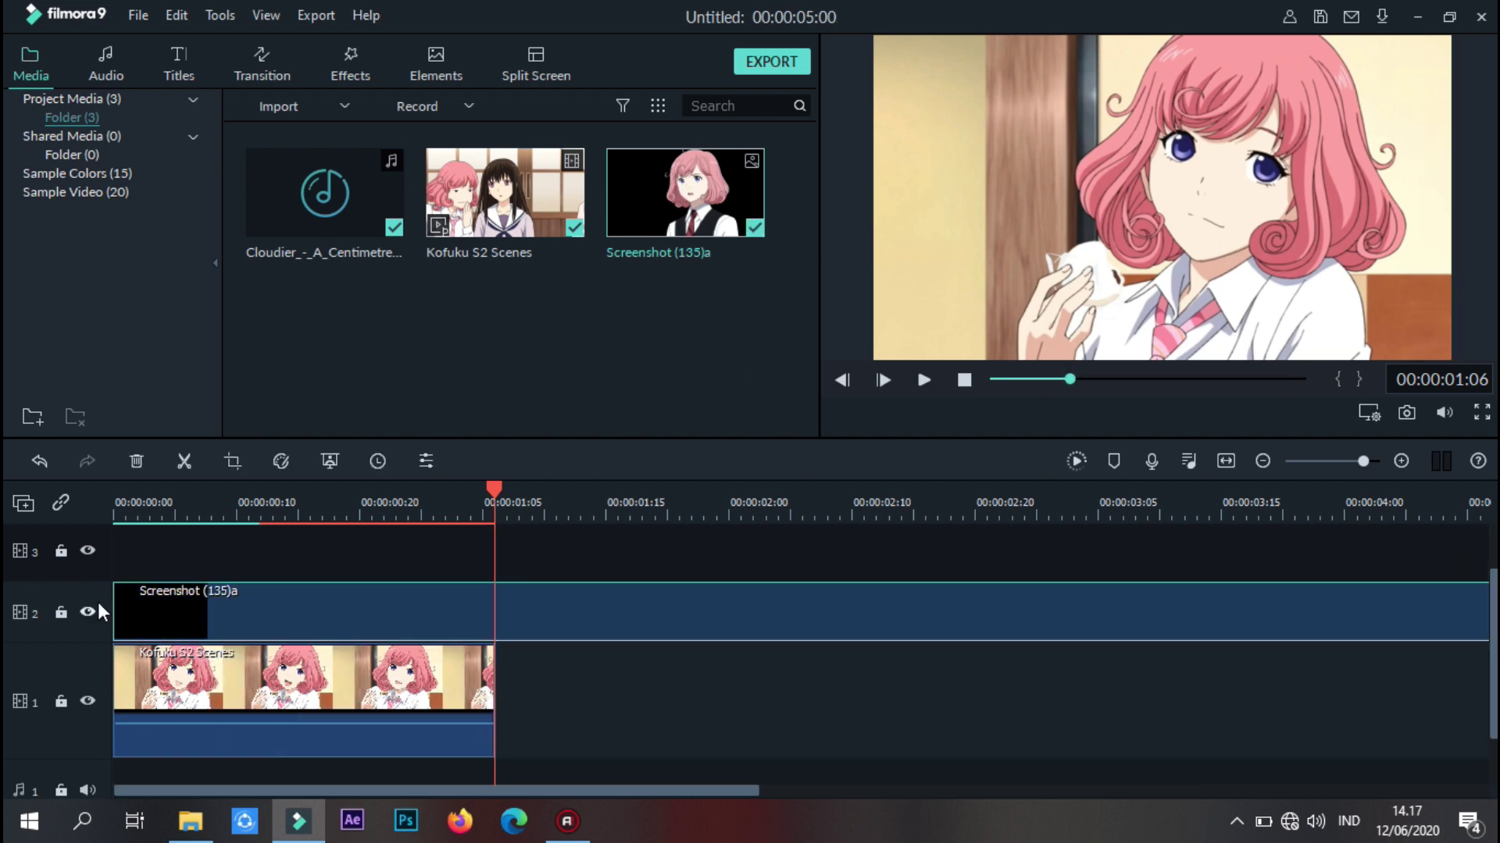
Trim the cut-out image on track 2 to the end of the background scene at 00:00:01:06
{"action": "left_click", "coordinate": [185, 461]}
{"action": "left_click", "coordinate": [136, 461]}
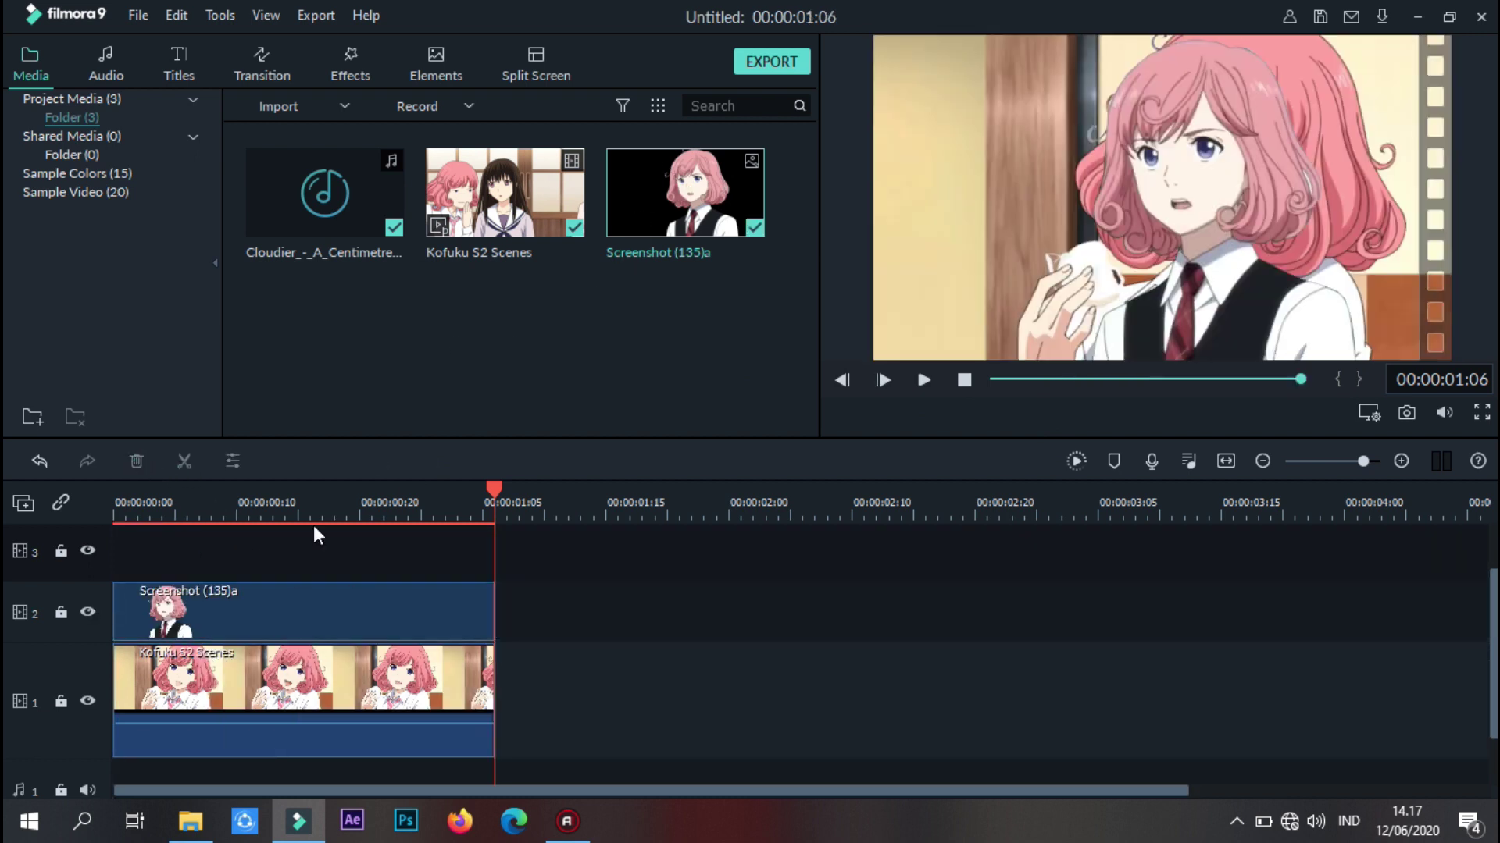
{"action": "left_click_drag", "start_coordinate": [275, 508], "coordinate": [396, 516]}
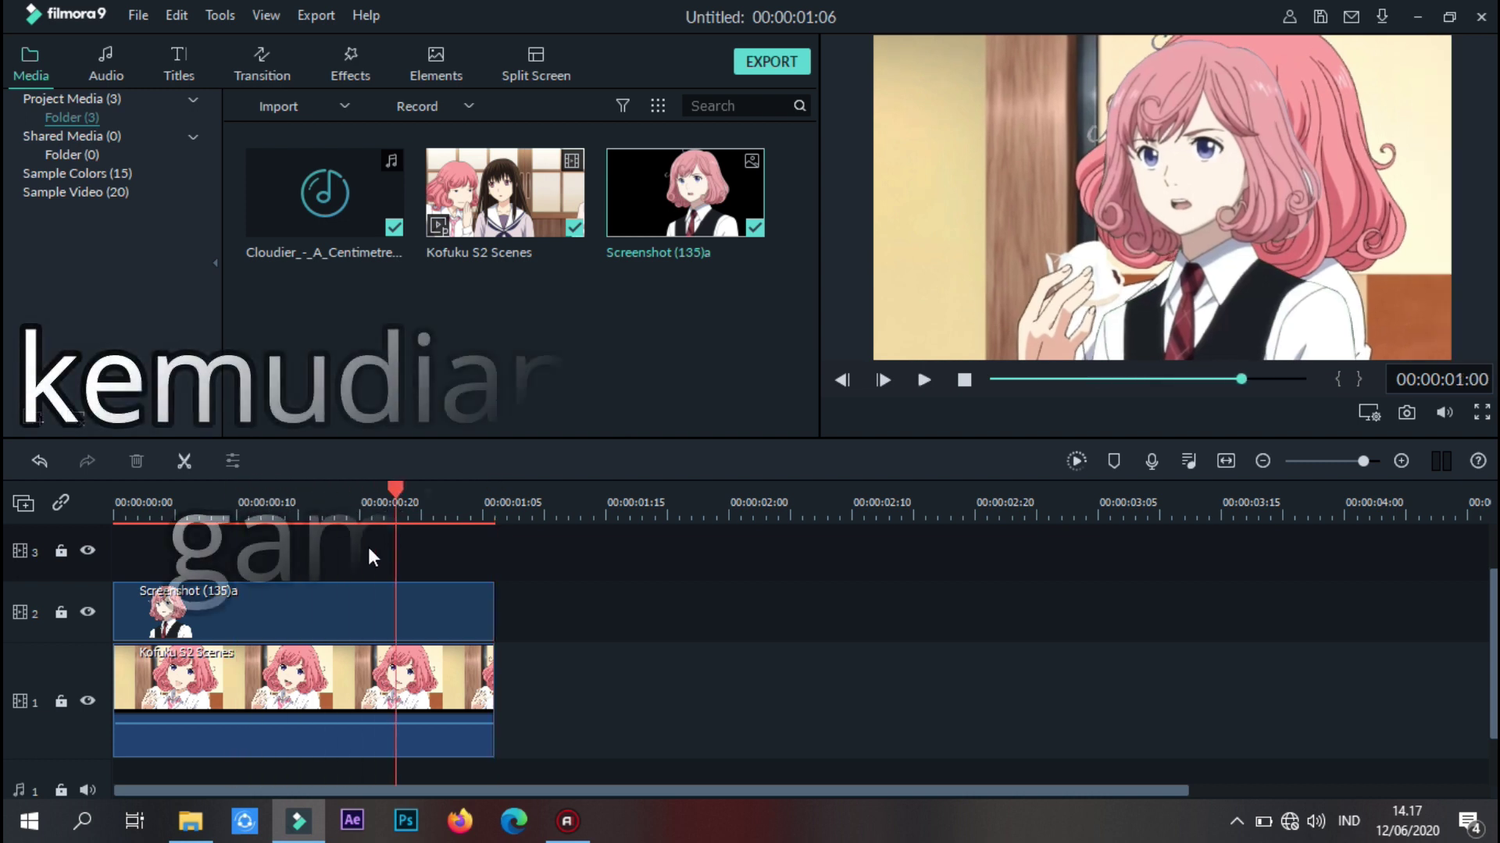
Apply the To the Left 2 motion preset to the cut-out image on track 2
{"action": "left_click", "coordinate": [337, 606]}
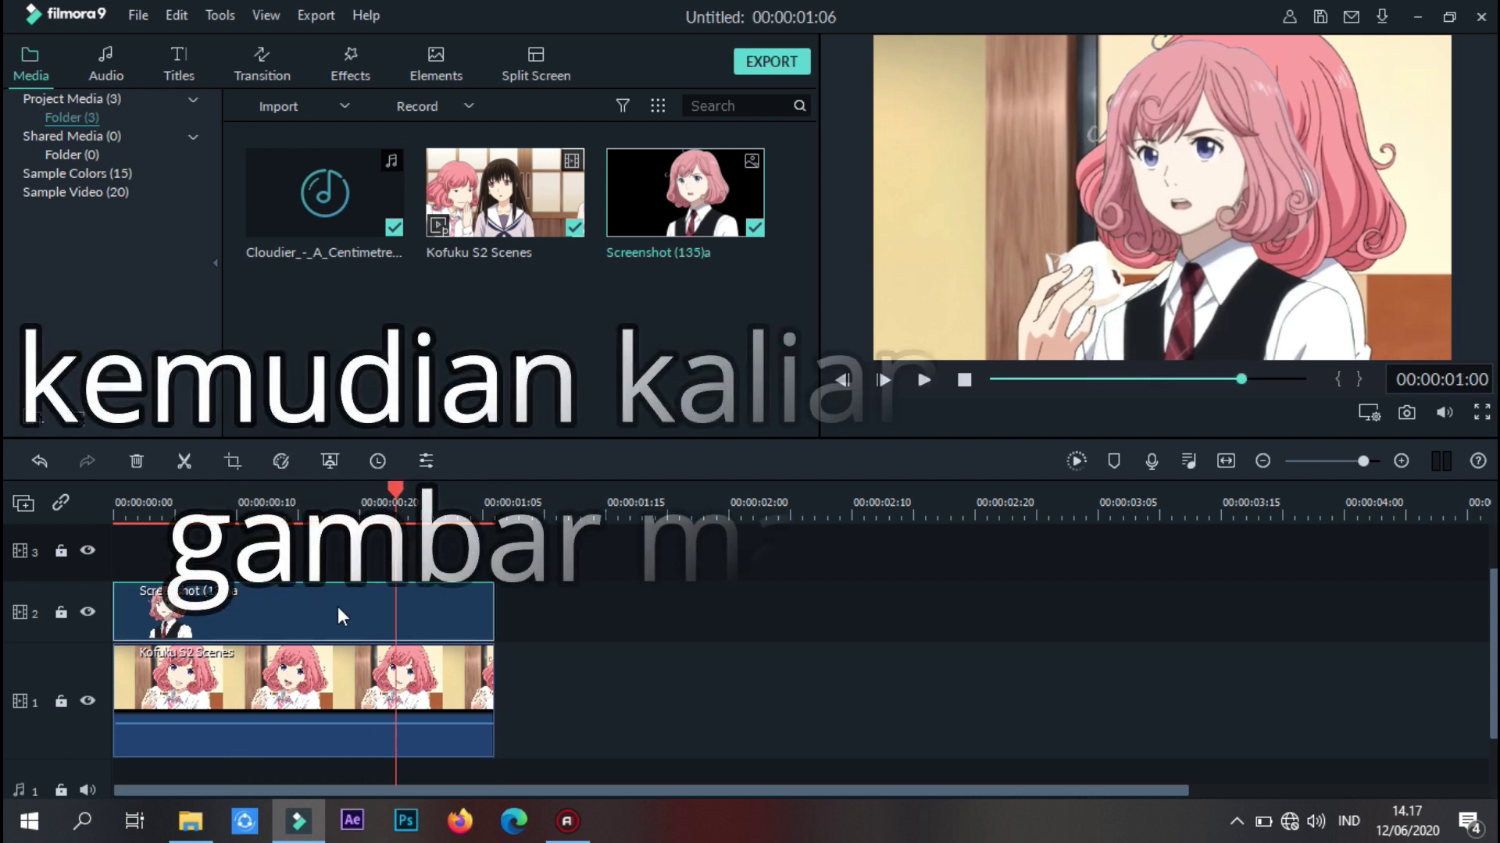
{"action": "double_click", "coordinate": [262, 600]}
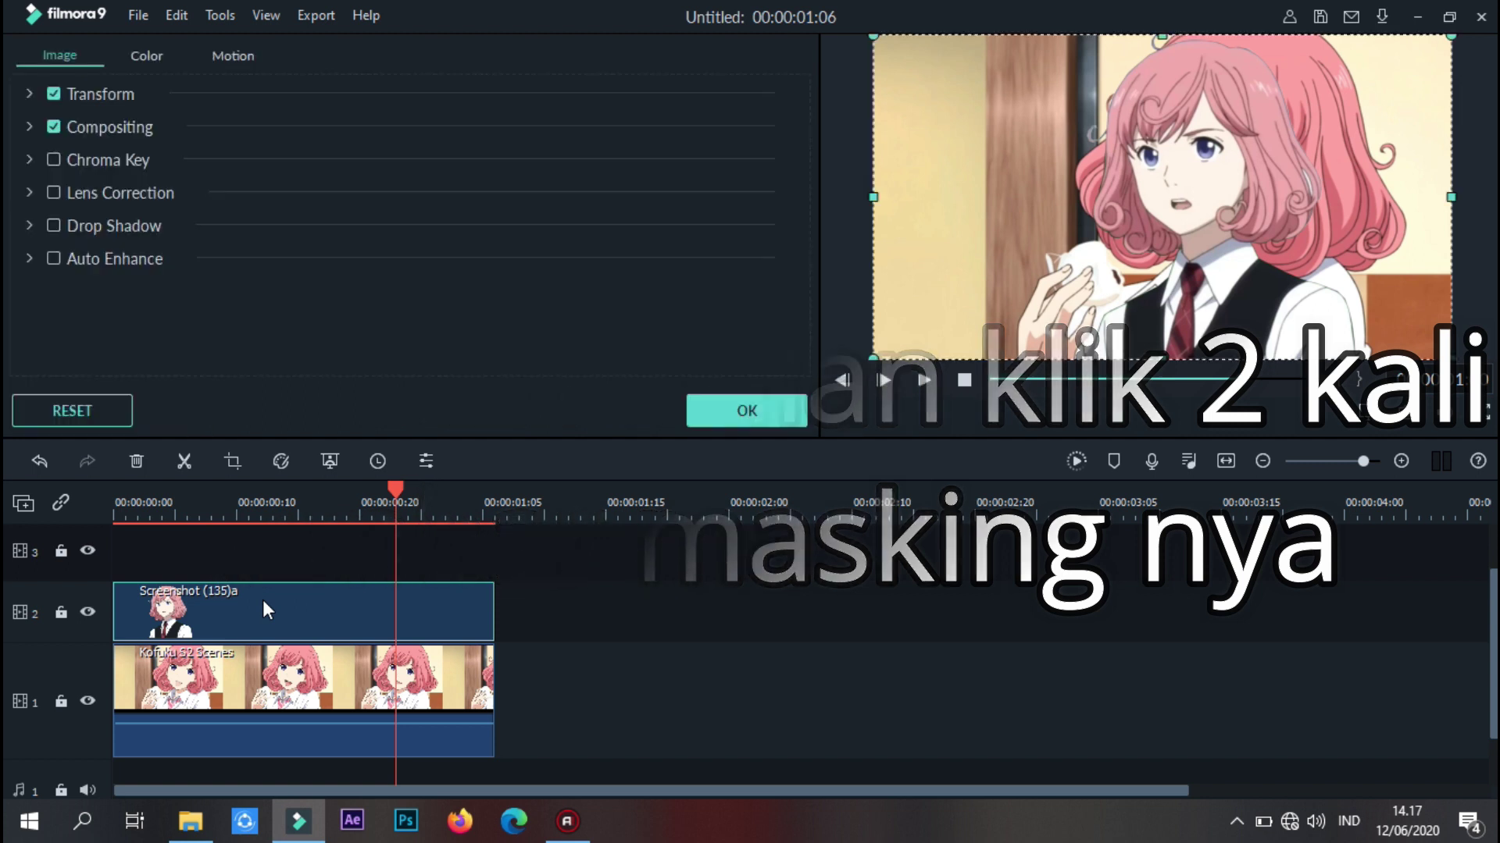
{"action": "left_click", "coordinate": [232, 58]}
{"action": "scroll", "coordinate": [453, 281], "scroll_direction": "down", "scroll_amount": 5}
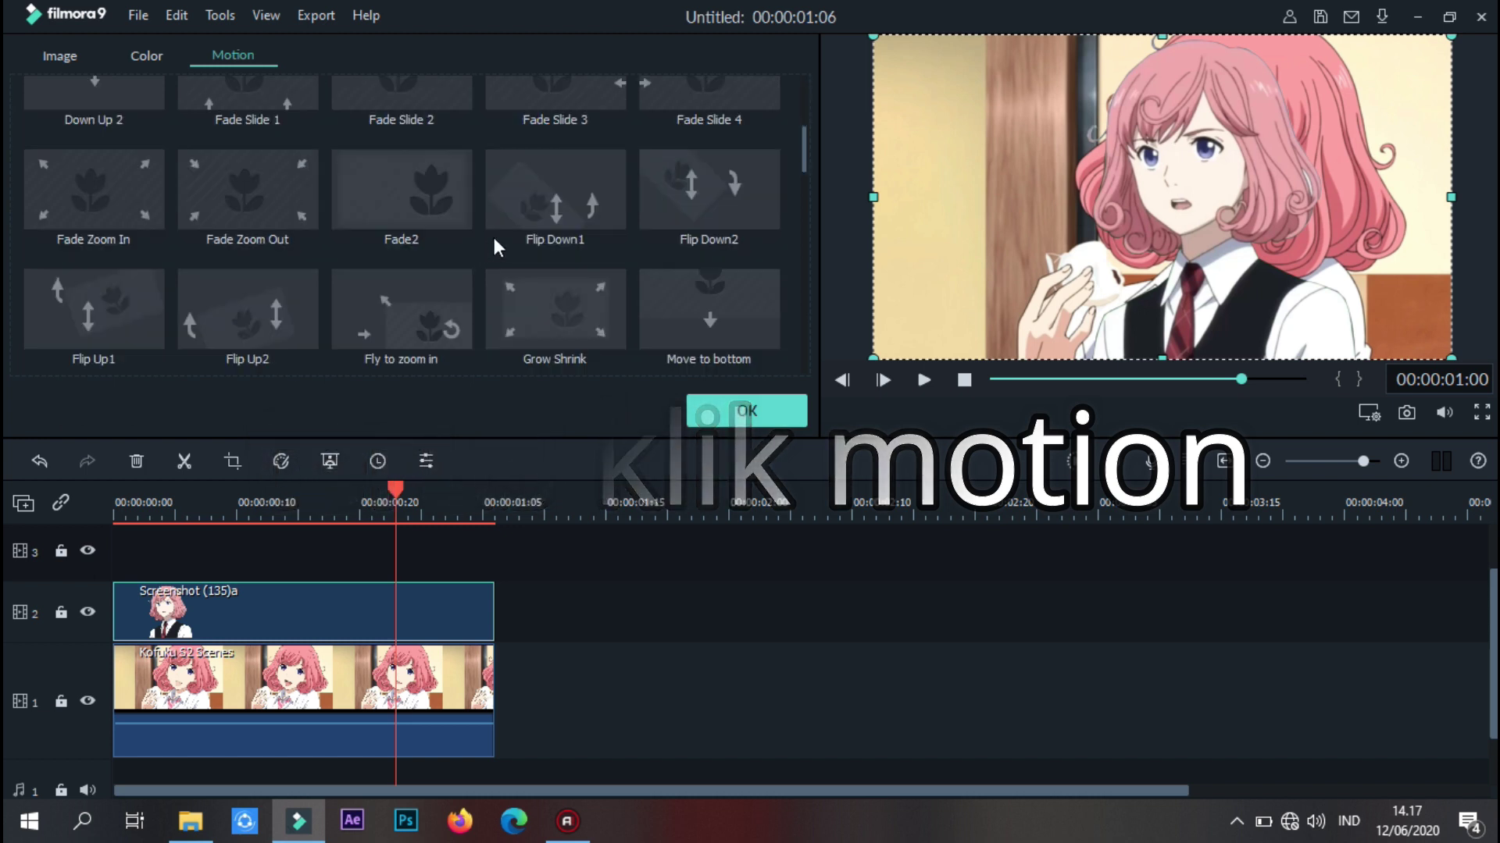
{"action": "scroll", "coordinate": [702, 211], "scroll_direction": "down", "scroll_amount": 5}
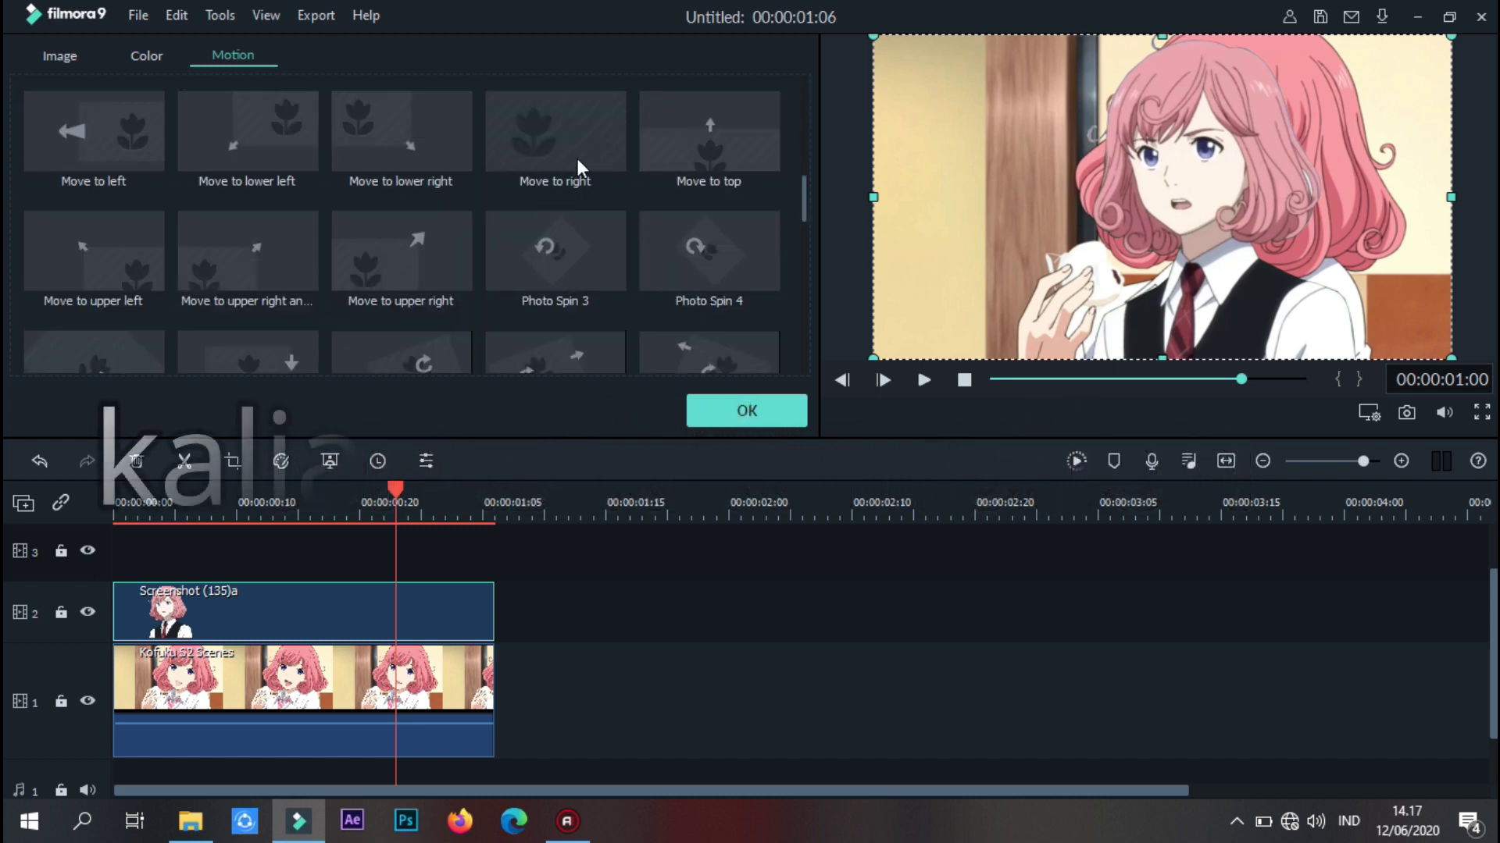
{"action": "scroll", "coordinate": [172, 203], "scroll_direction": "down", "scroll_amount": 5}
{"action": "scroll", "coordinate": [188, 192], "scroll_direction": "up", "scroll_amount": 5}
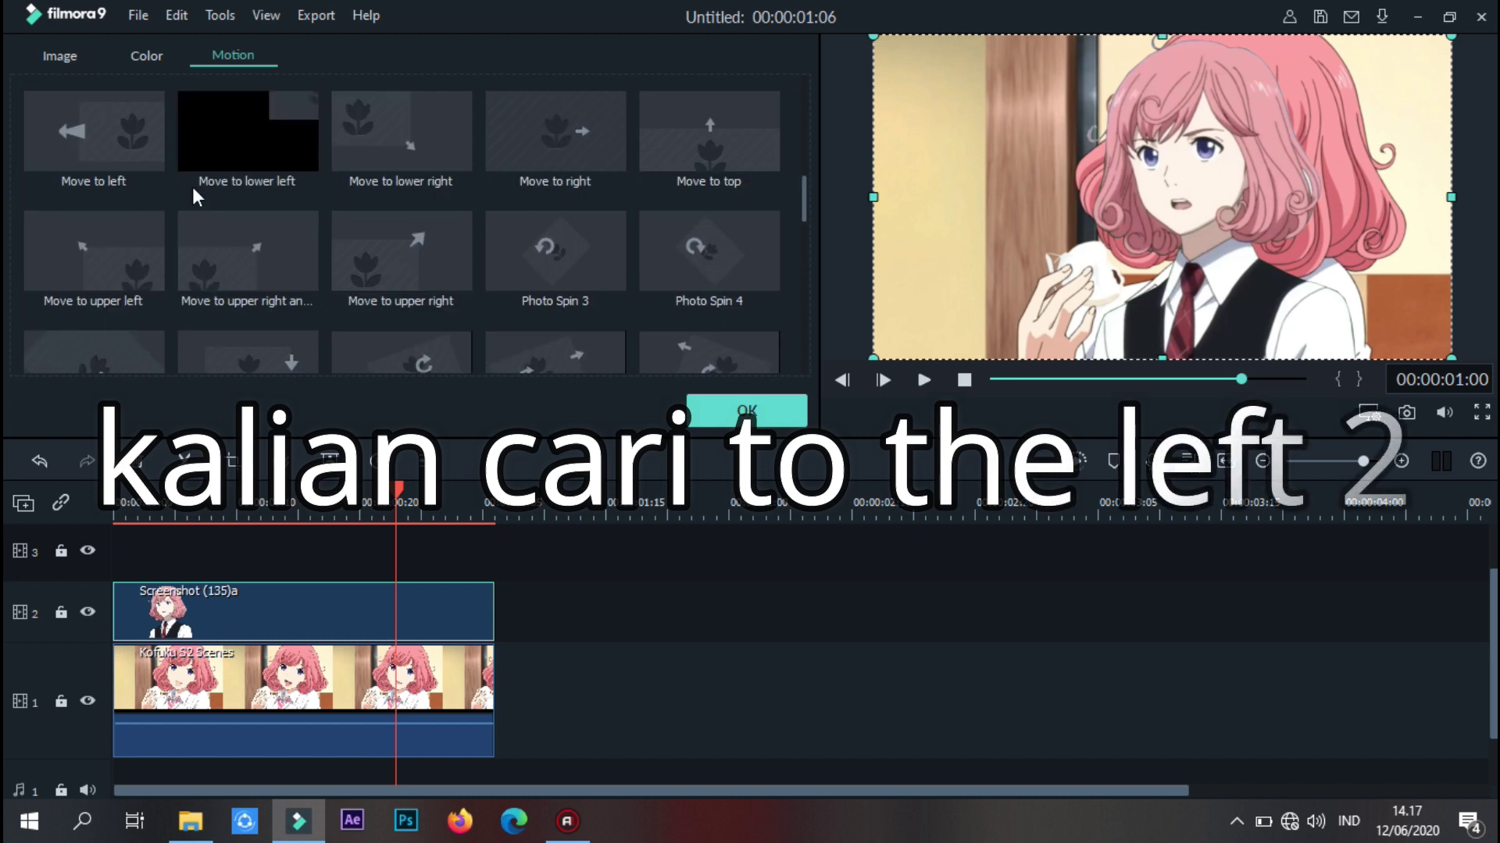
{"action": "left_click", "coordinate": [106, 149]}
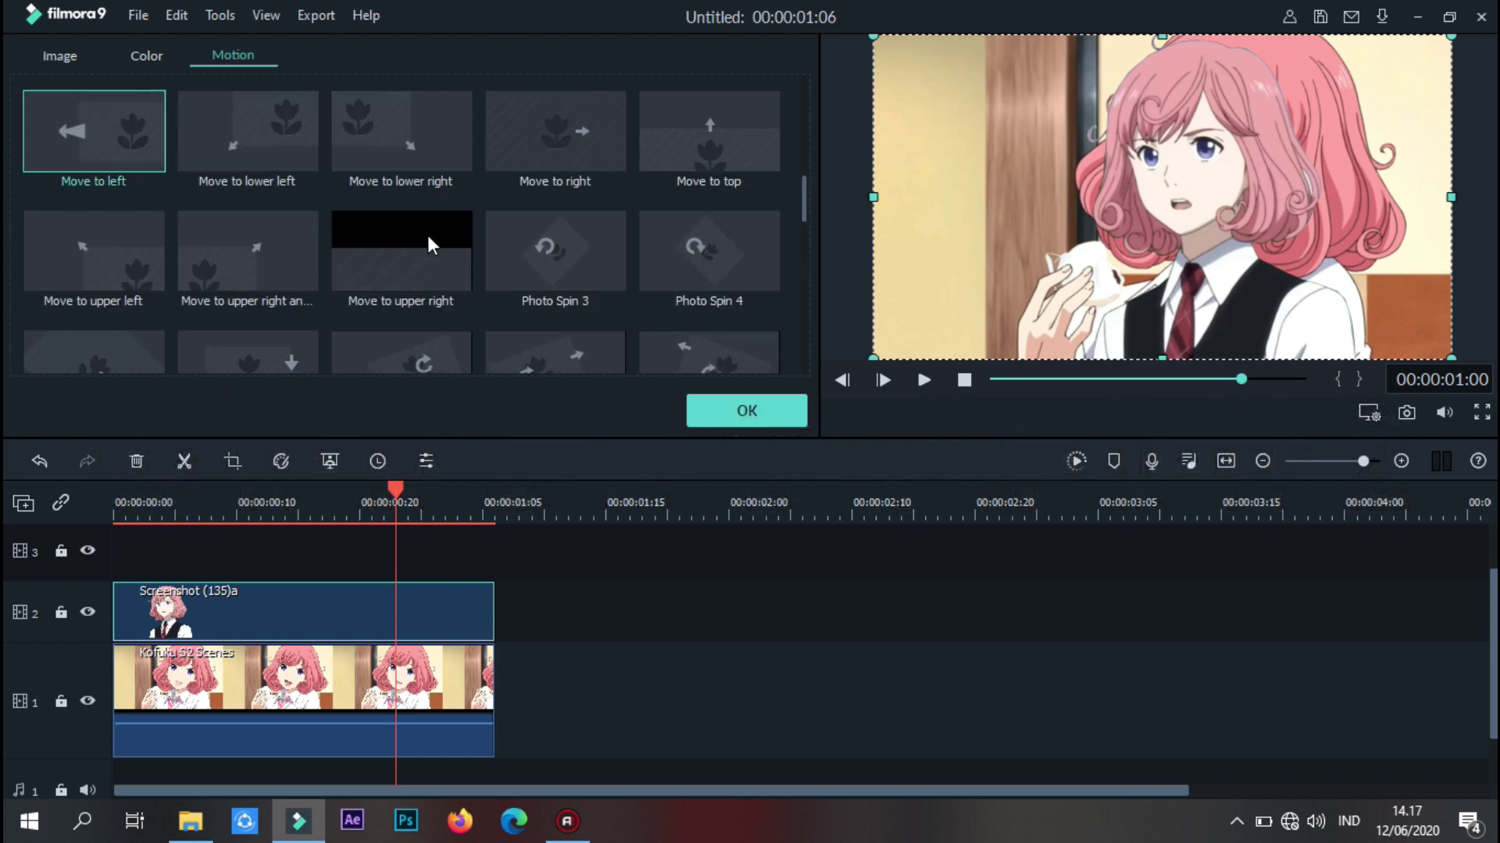
{"action": "scroll", "coordinate": [469, 250], "scroll_direction": "down", "scroll_amount": 5}
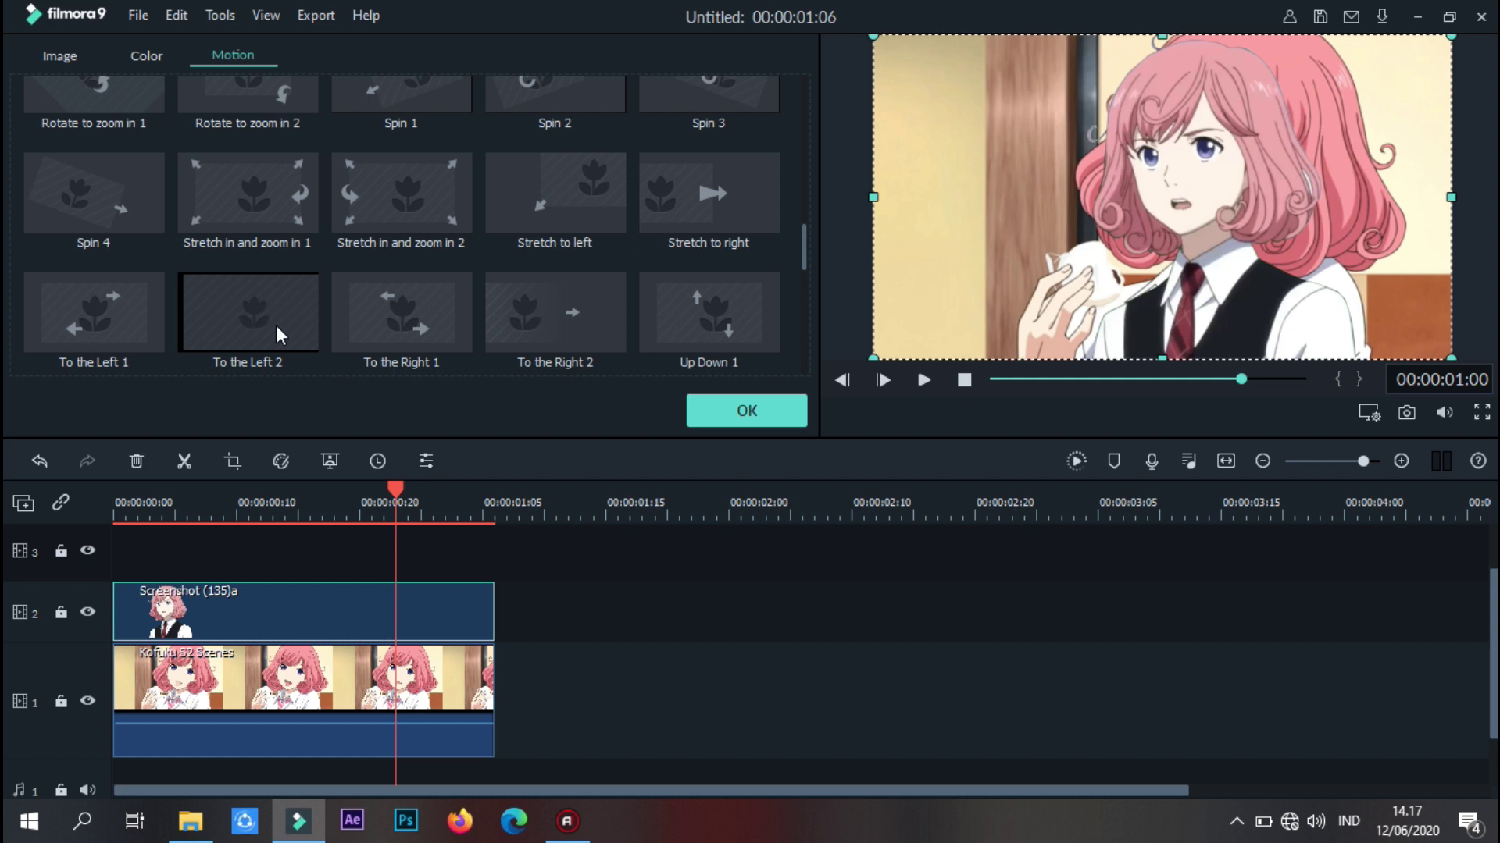
{"action": "left_click", "coordinate": [279, 366]}
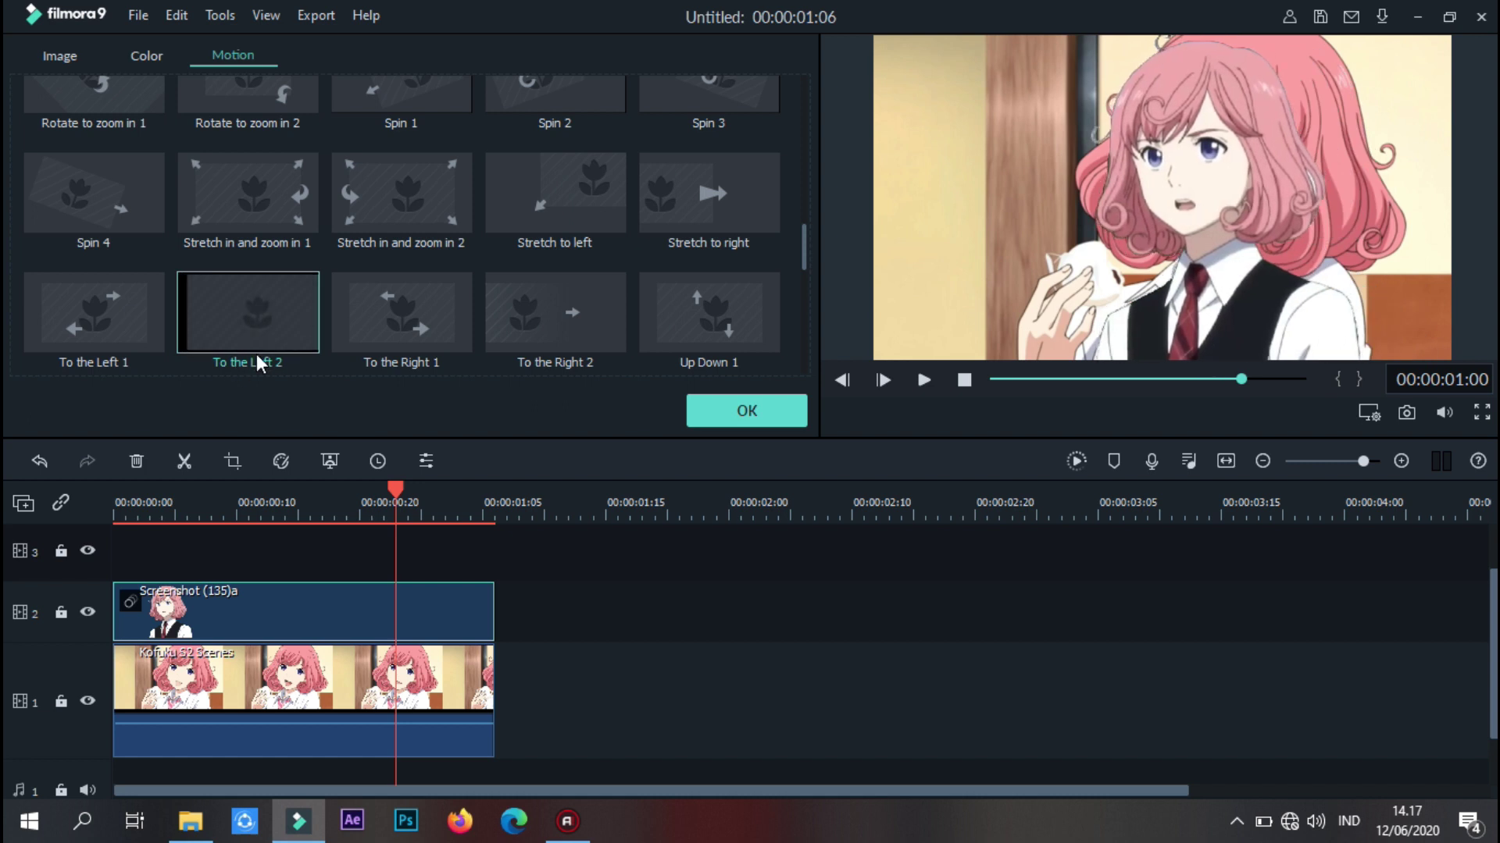
{"action": "left_click", "coordinate": [715, 414]}
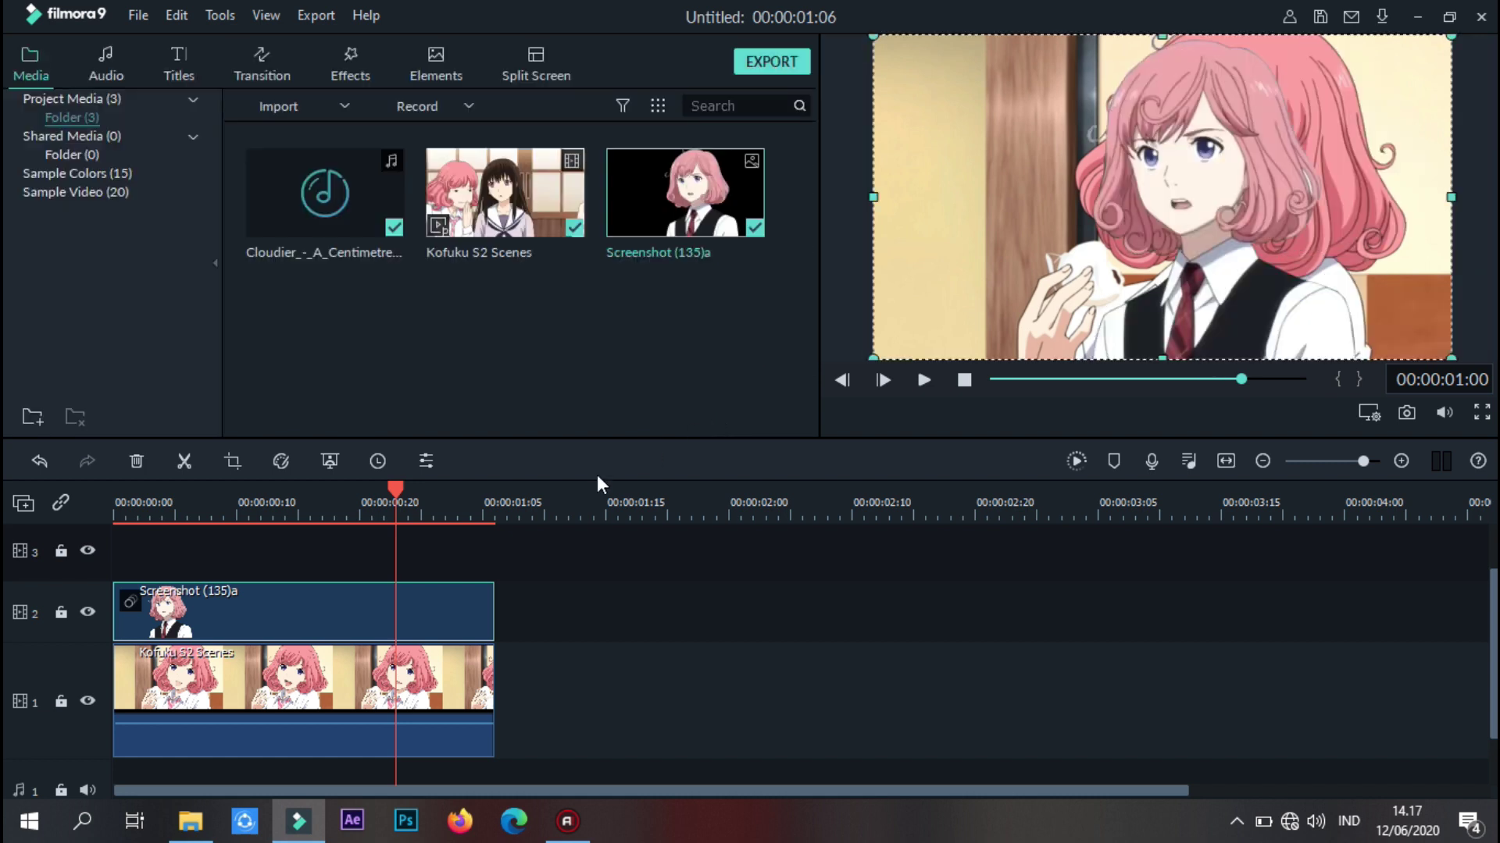
Preview the motion and extend the cut-out image on track 2 to 00:00:03:09
{"action": "left_click_drag", "start_coordinate": [184, 500], "coordinate": [162, 499]}
{"action": "key", "text": "space"}
{"action": "left_click_drag", "start_coordinate": [494, 608], "coordinate": [1060, 608]}
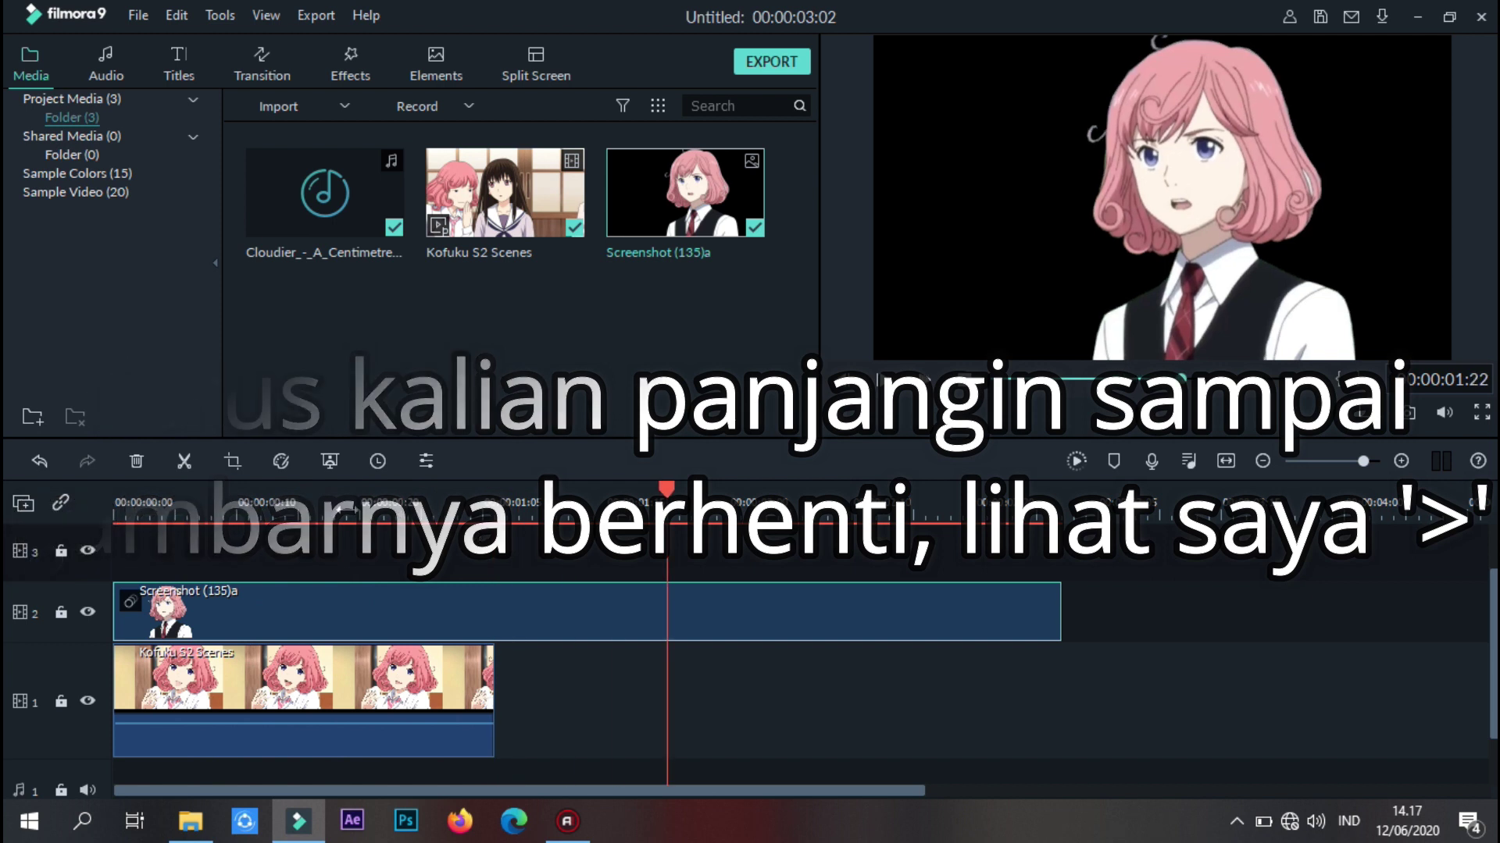
{"action": "left_click", "coordinate": [134, 500]}
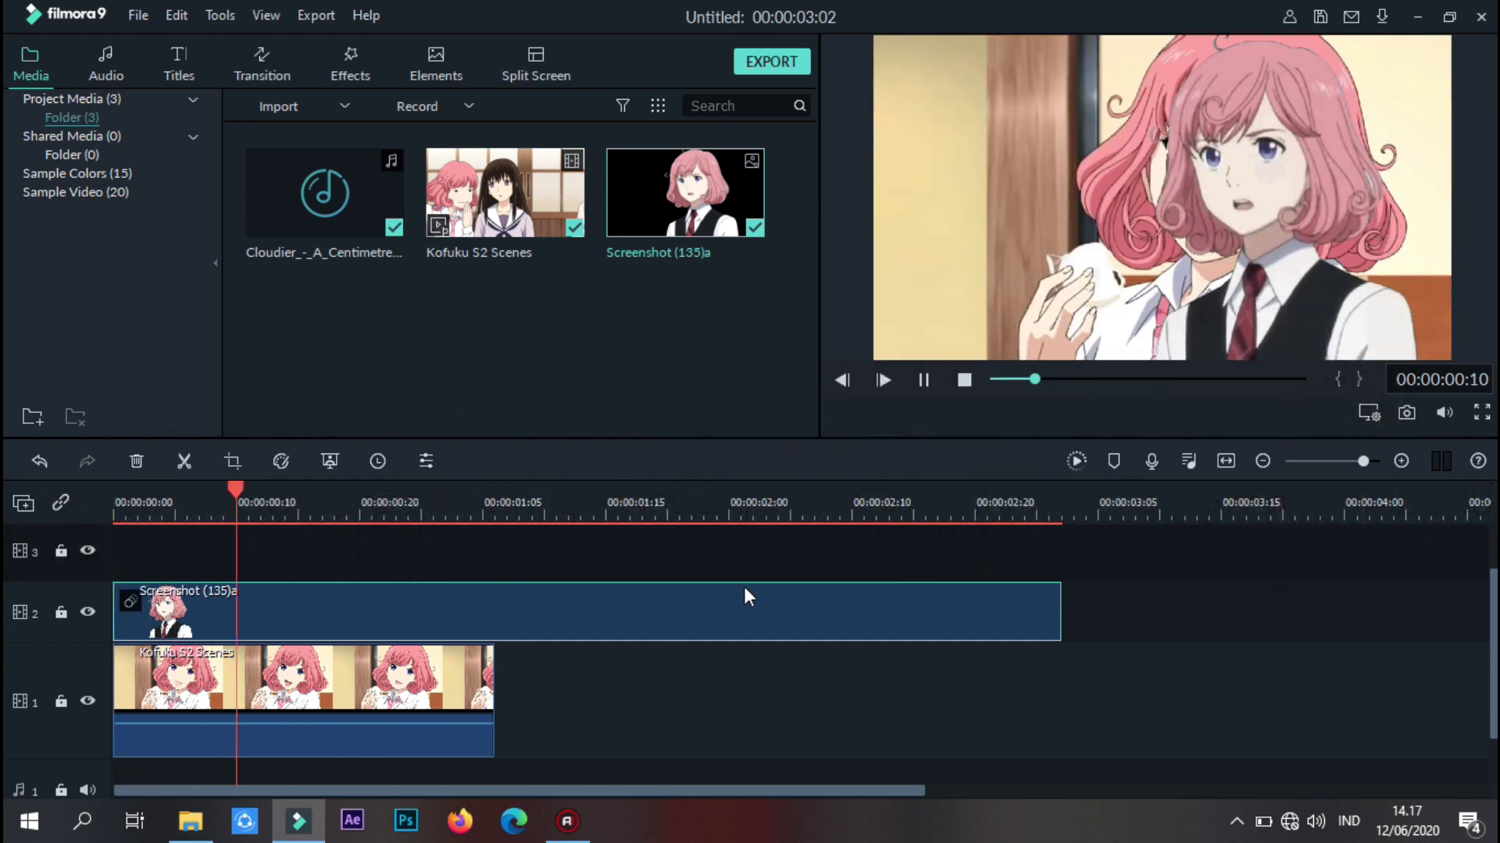
{"action": "left_click_drag", "start_coordinate": [1054, 621], "coordinate": [1146, 619]}
Play back the timeline to check how the extended cut-out moves over the background scene
{"action": "left_click", "coordinate": [272, 502]}
{"action": "key", "text": "space"}
{"action": "key", "text": "space"}
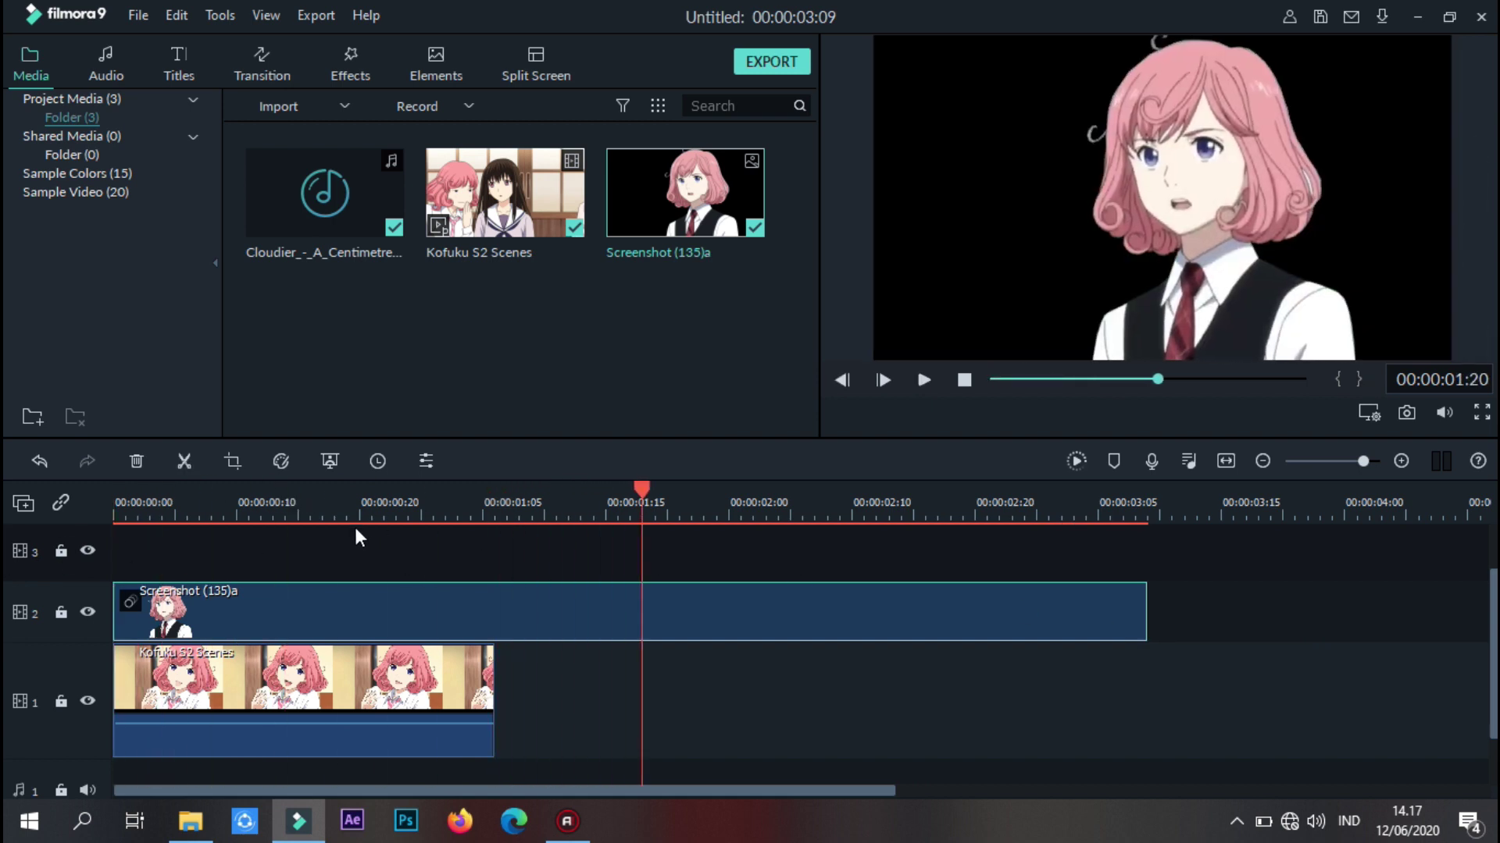
{"action": "left_click_drag", "start_coordinate": [330, 488], "coordinate": [117, 491]}
{"action": "key", "text": "space"}
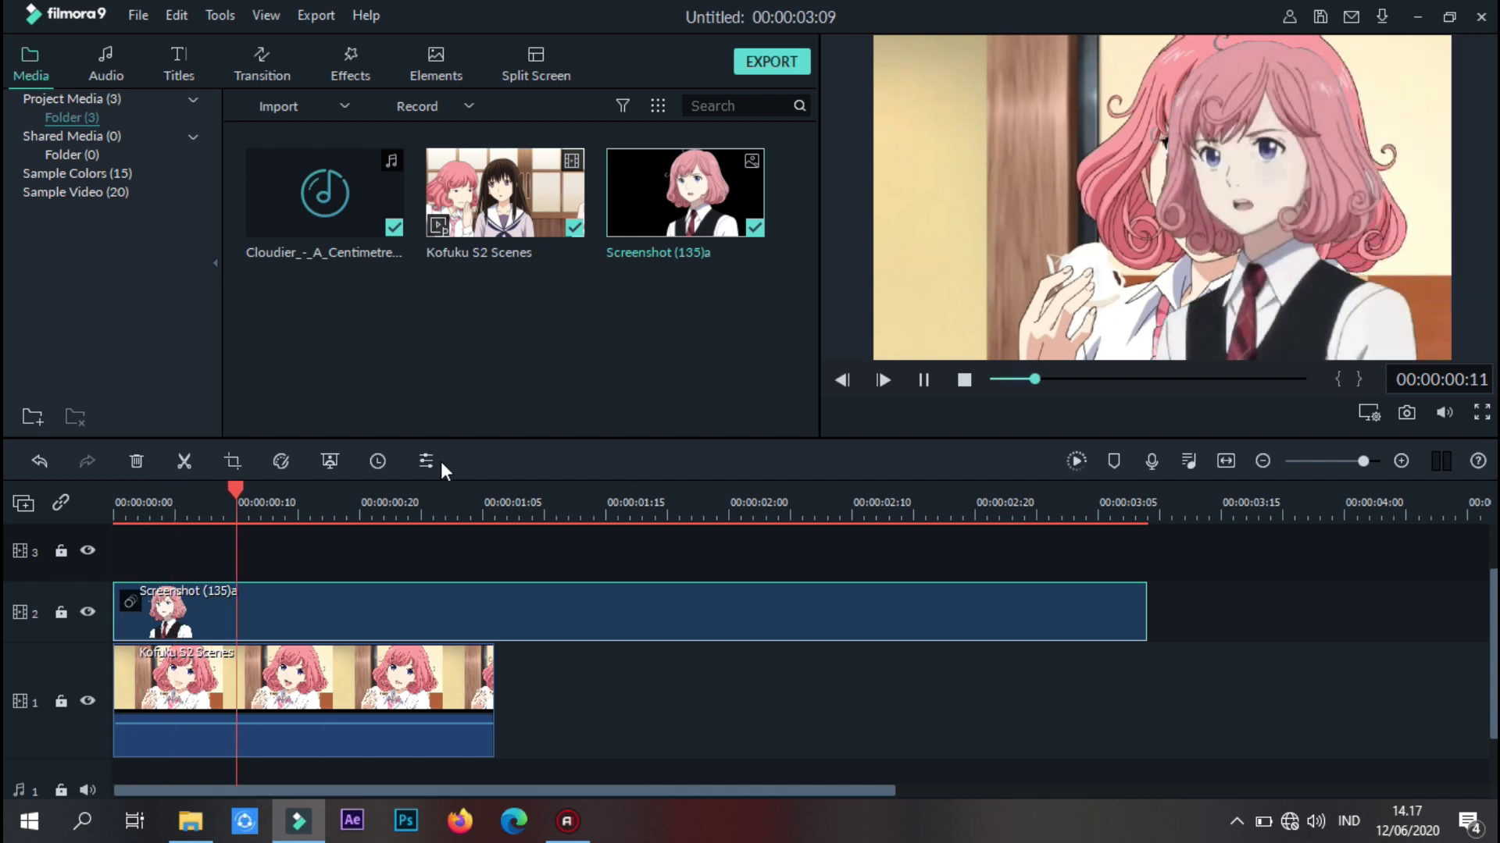
Export the masked sequence as an MP4 video named My Video83 with the default settings
{"action": "left_click", "coordinate": [485, 494]}
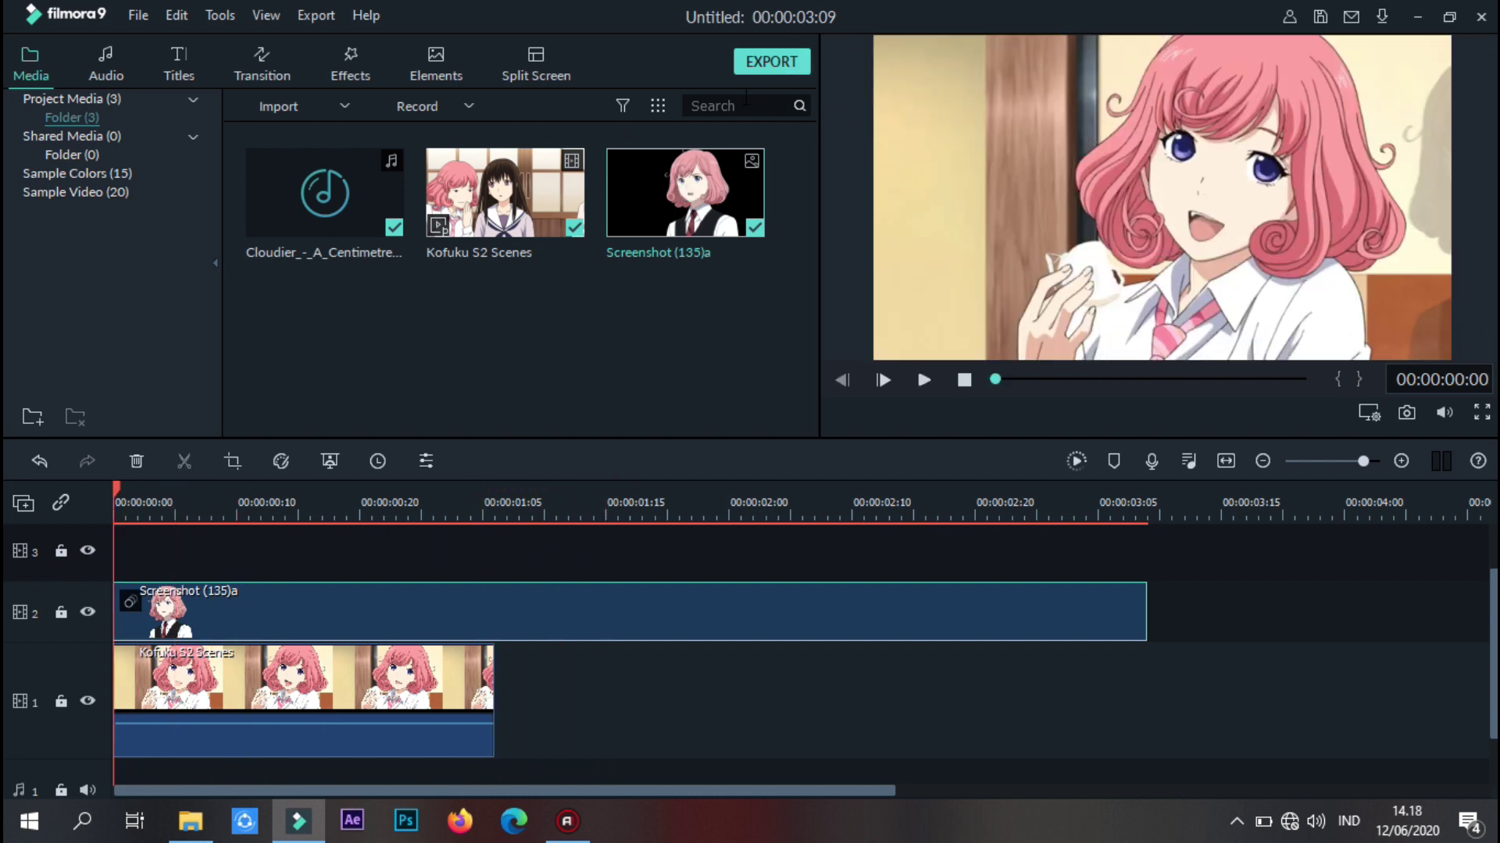
{"action": "left_click", "coordinate": [801, 64]}
{"action": "left_click", "coordinate": [968, 425]}
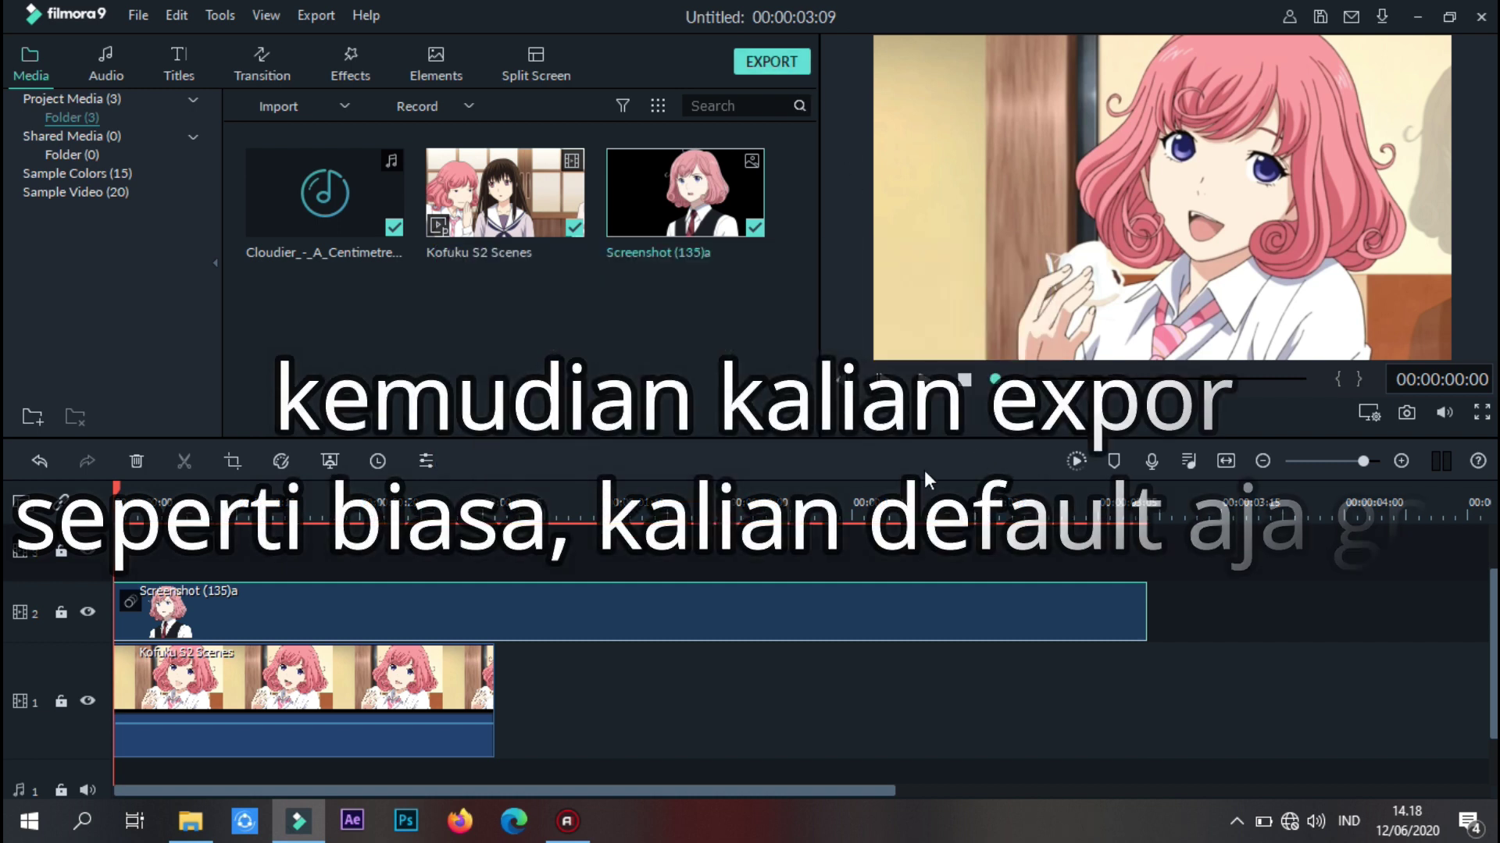
{"action": "left_click", "coordinate": [1130, 587]}
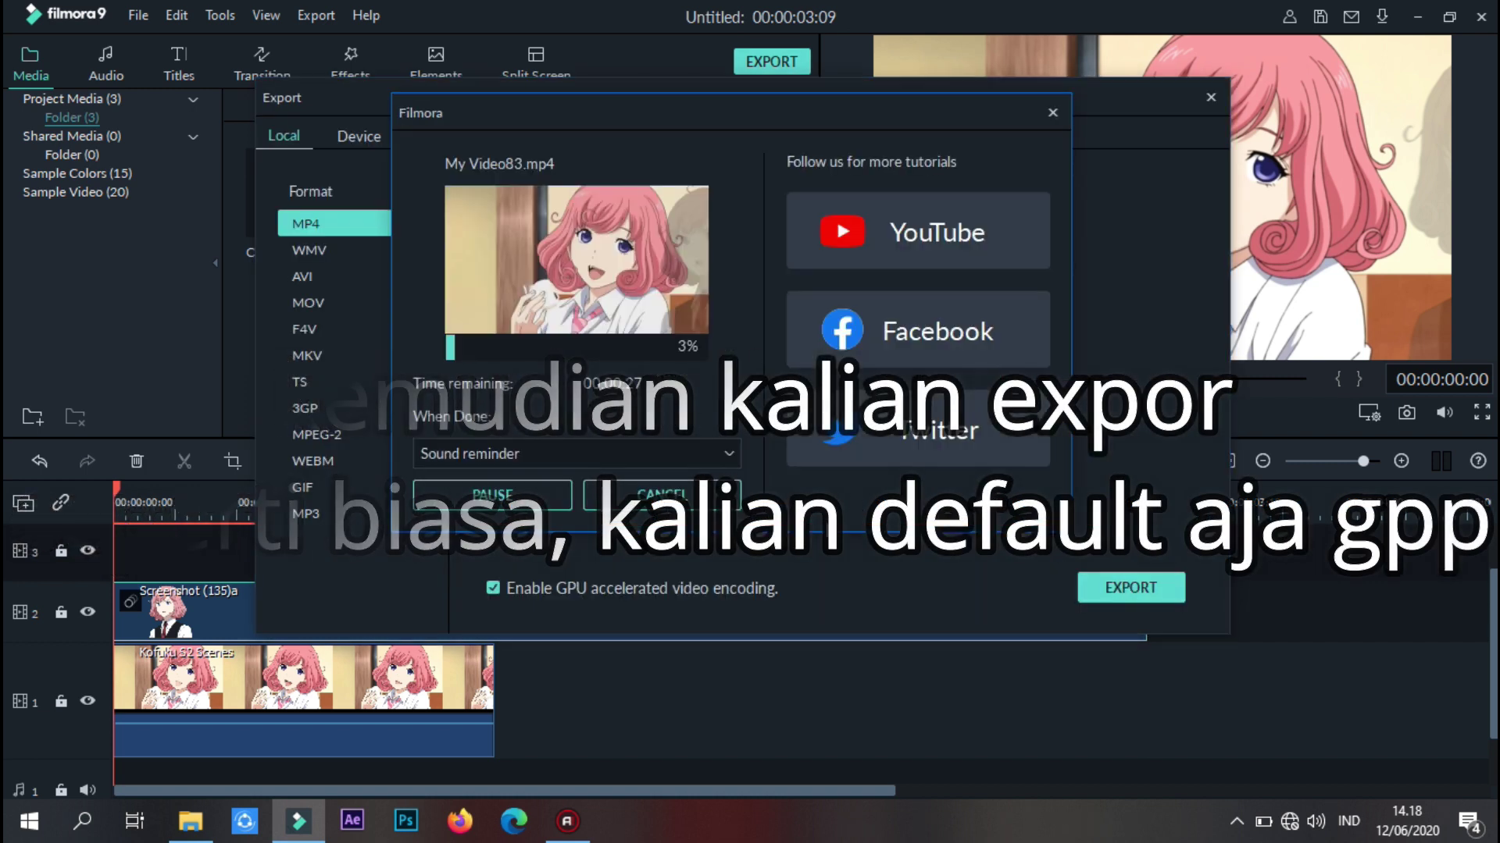
{"action": "left_click", "coordinate": [686, 494]}
Switch to File Explorer, locate My Video83 in the Expor Filmora folder on drive D:, and try to bring it into Filmora
{"action": "left_click", "coordinate": [208, 823]}
{"action": "left_click", "coordinate": [133, 539]}
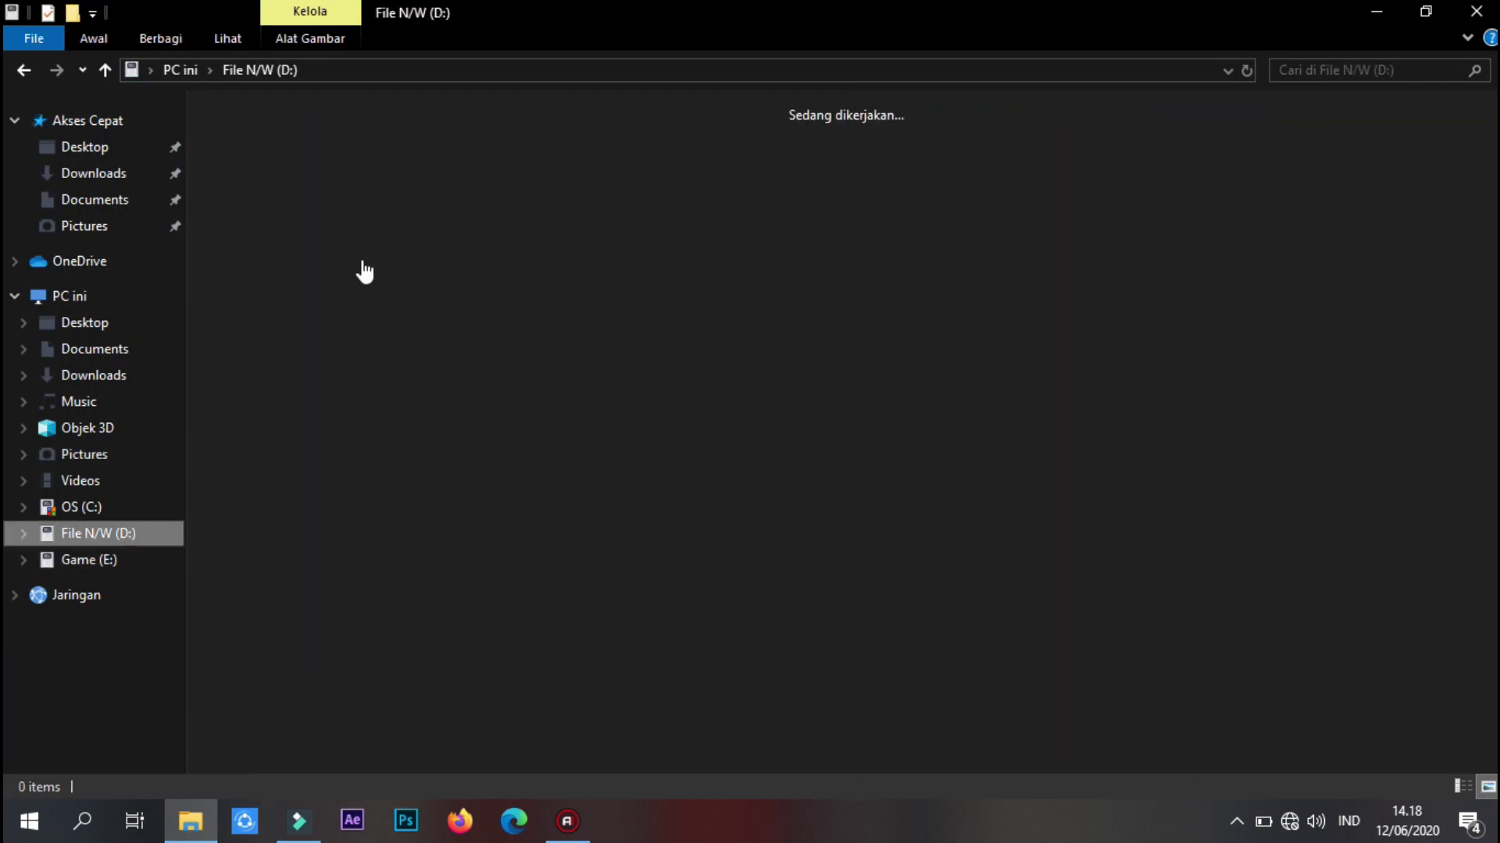
{"action": "double_click", "coordinate": [345, 171]}
{"action": "double_click", "coordinate": [405, 165]}
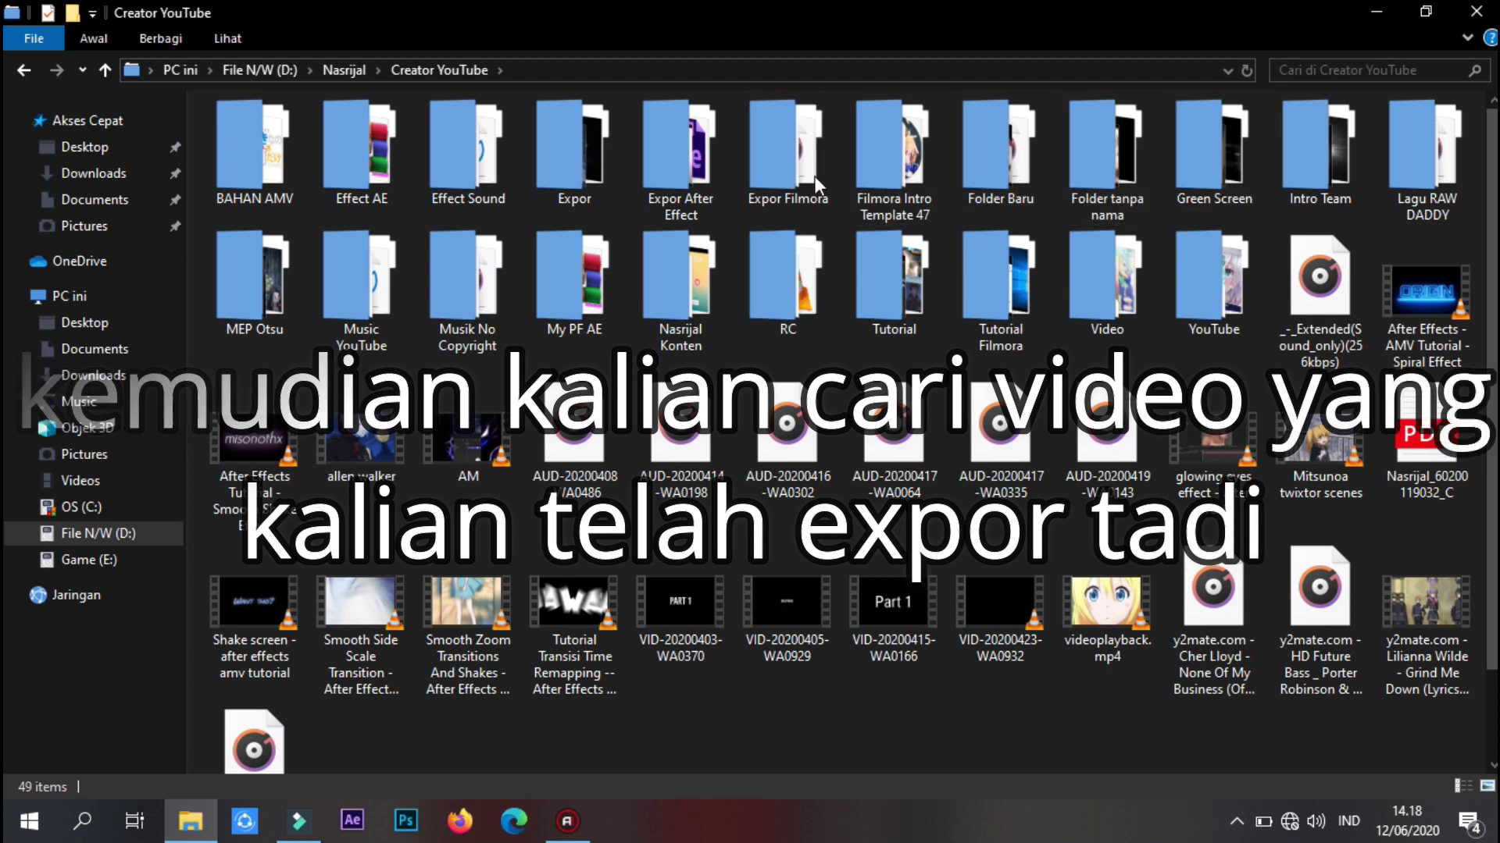
{"action": "double_click", "coordinate": [783, 156]}
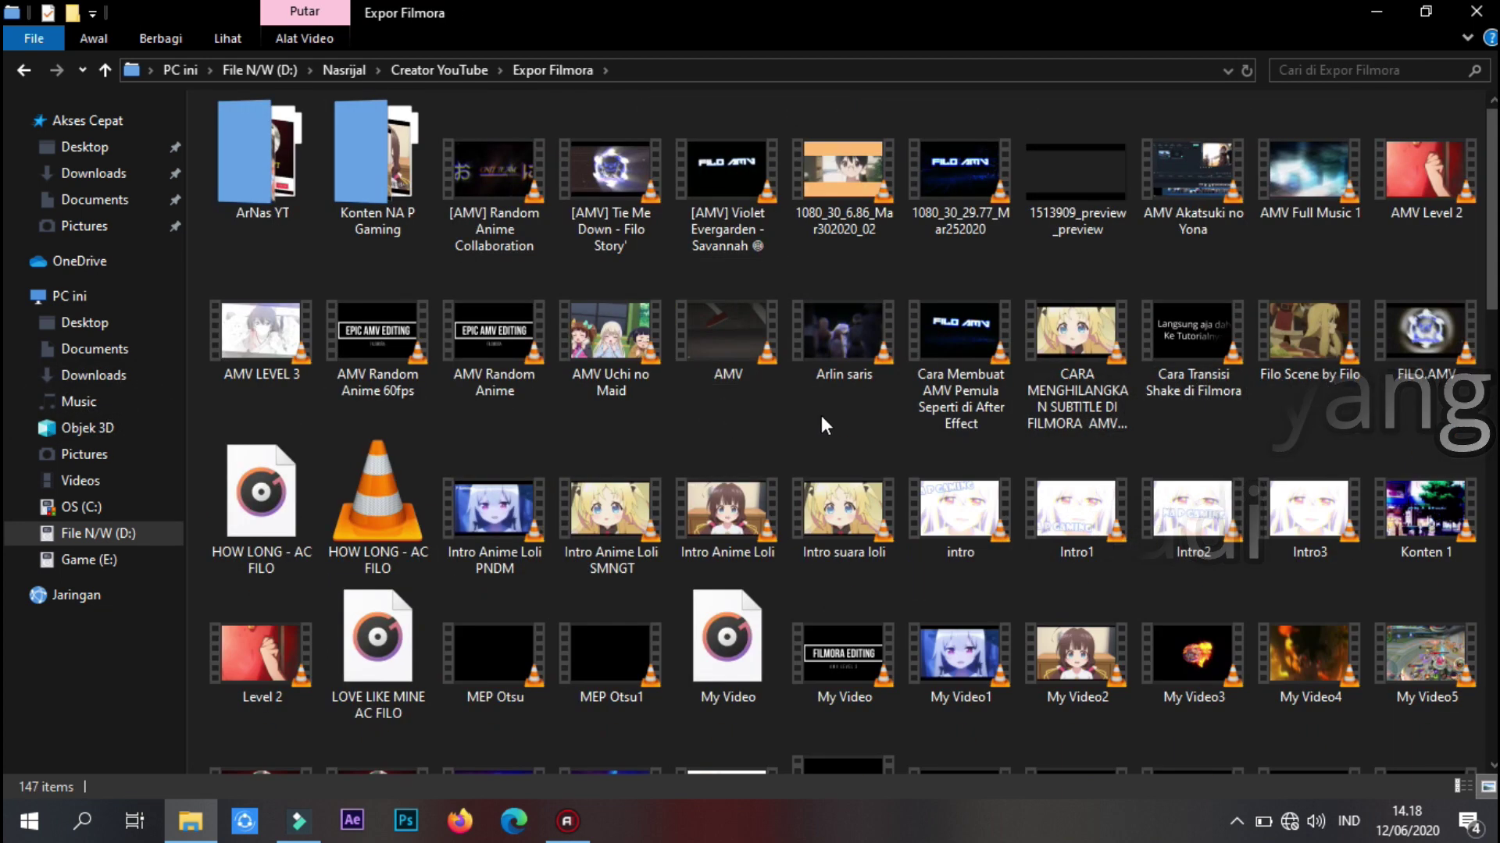
{"action": "scroll", "coordinate": [822, 416], "scroll_direction": "down", "scroll_amount": 12}
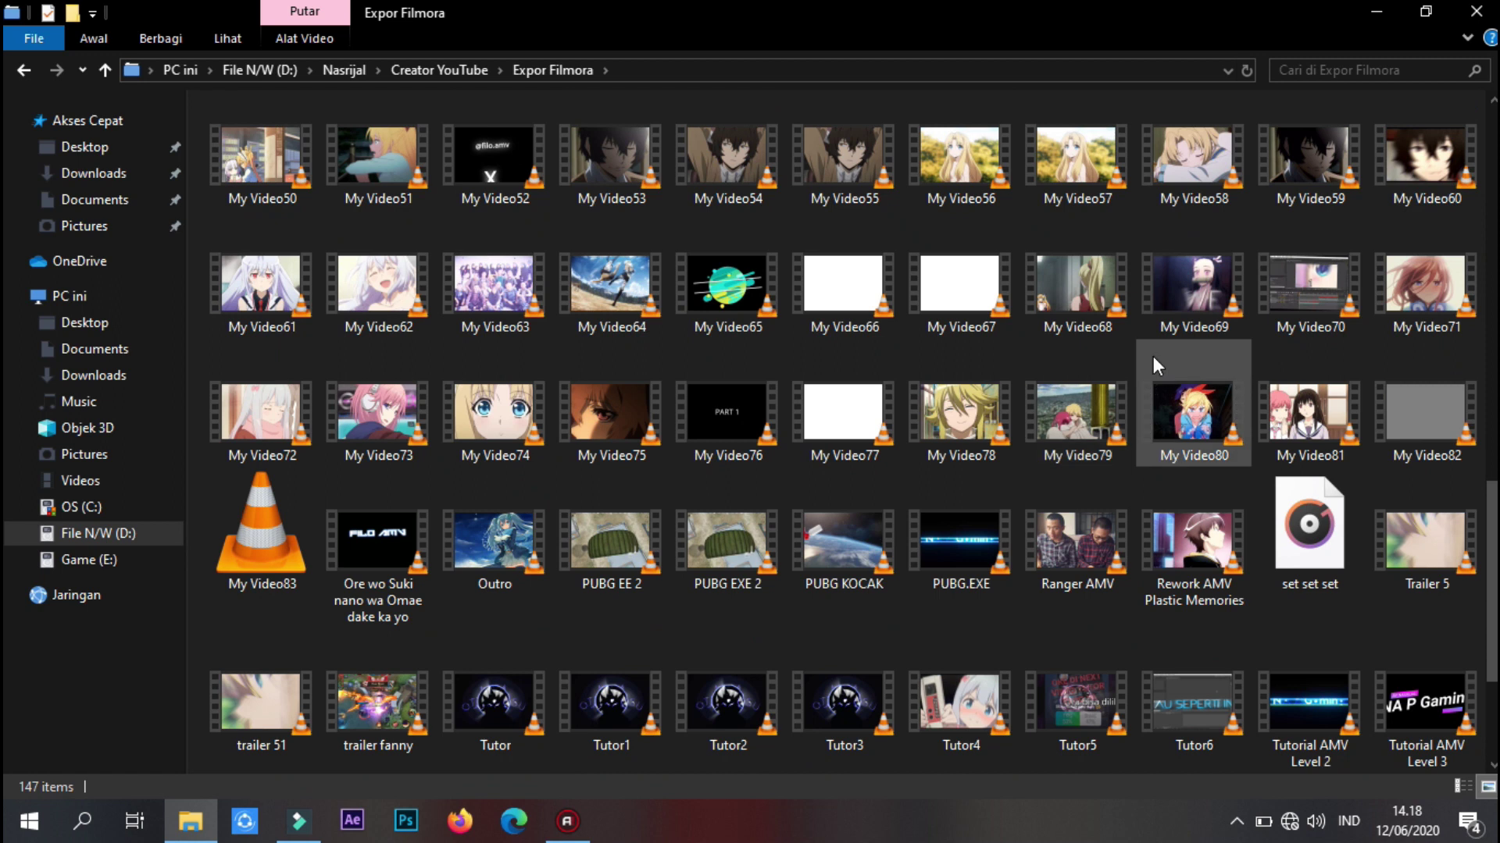
{"action": "scroll", "coordinate": [789, 536], "scroll_direction": "down", "scroll_amount": 3}
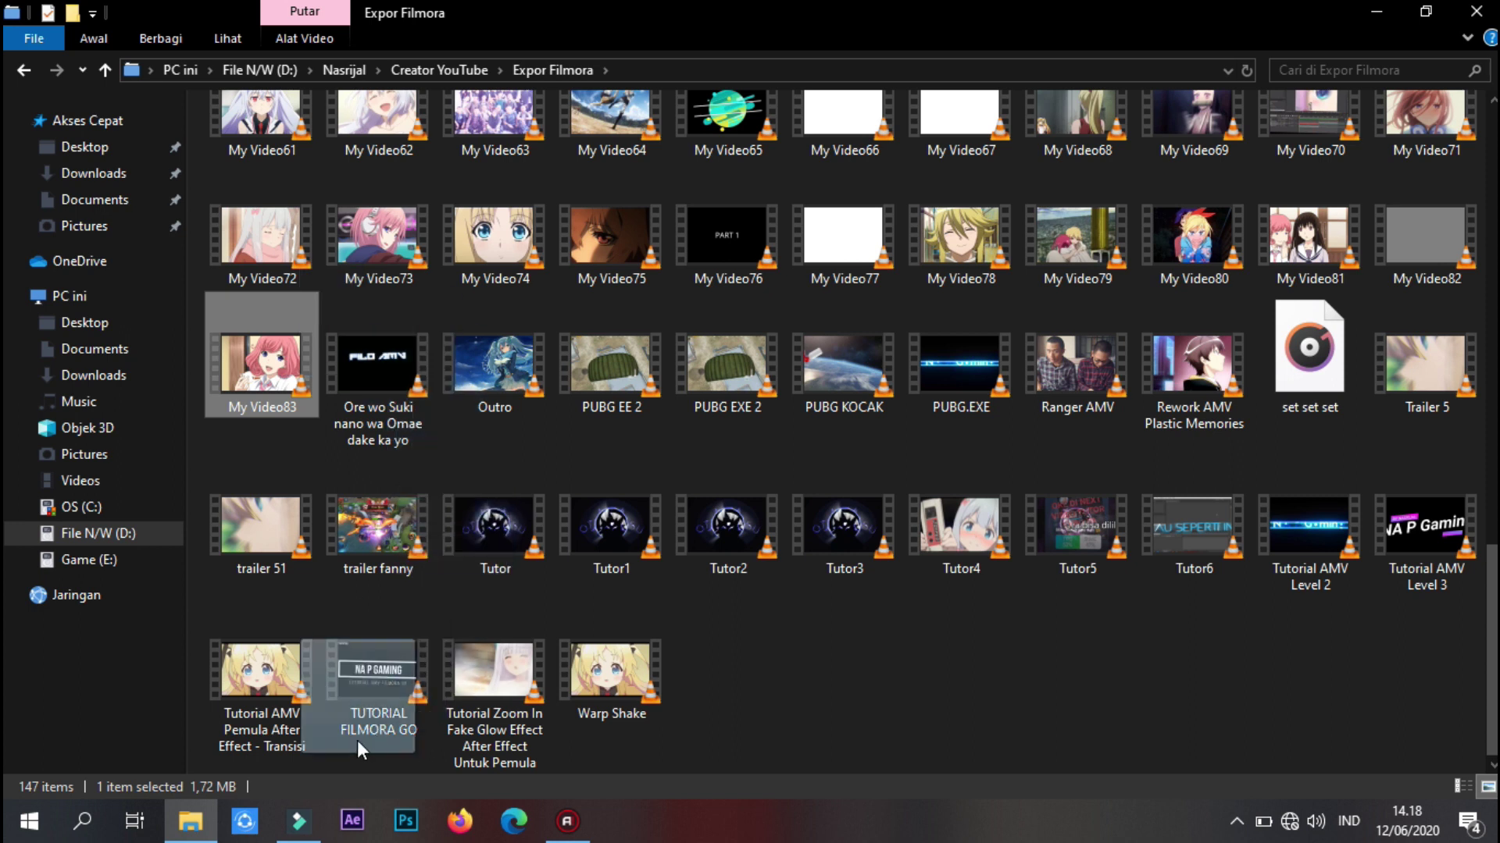
{"action": "left_click_drag", "start_coordinate": [357, 740], "coordinate": [293, 833]}
{"action": "left_click_drag", "start_coordinate": [546, 352], "coordinate": [546, 353]}
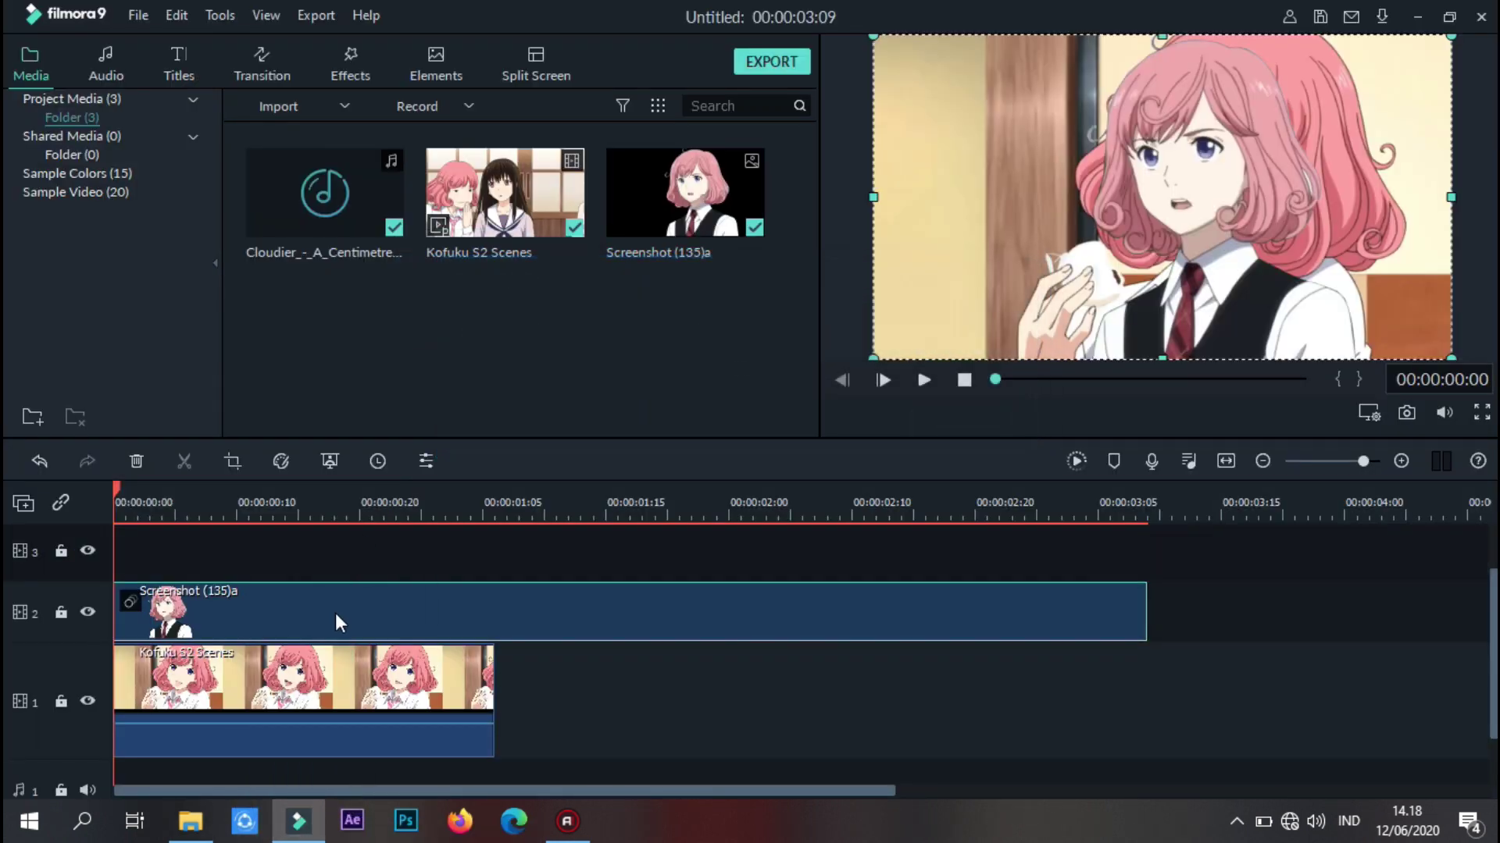
Undo the earlier edits until the outdoor Kofuku S2 Scenes clip is back on track 1, and move it to the timeline start
{"action": "left_click", "coordinate": [588, 693]}
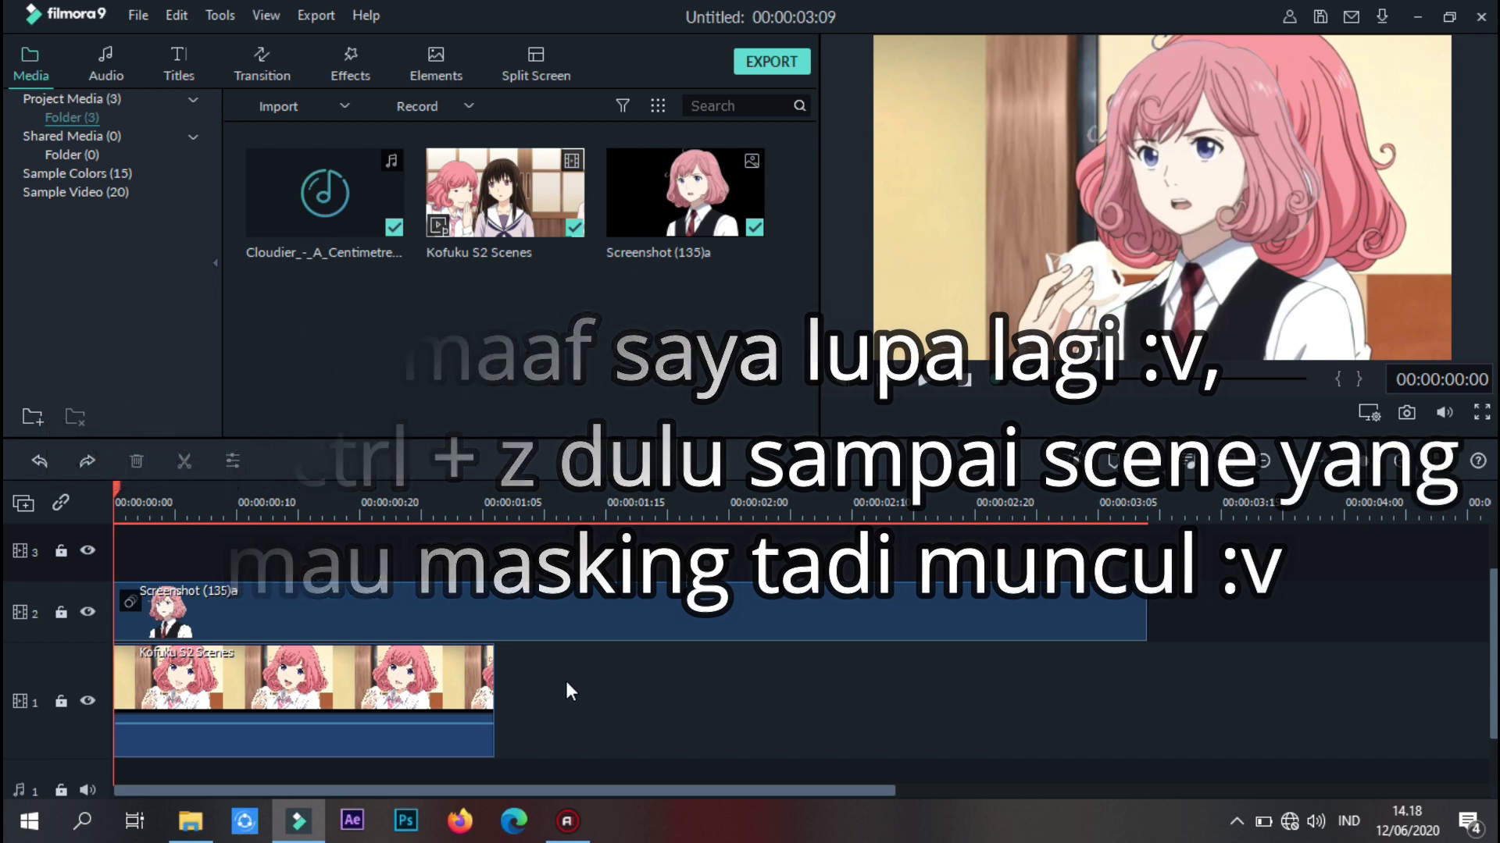
{"action": "key", "text": "ctrl+z"}
{"action": "key", "text": "ctrl+z"}
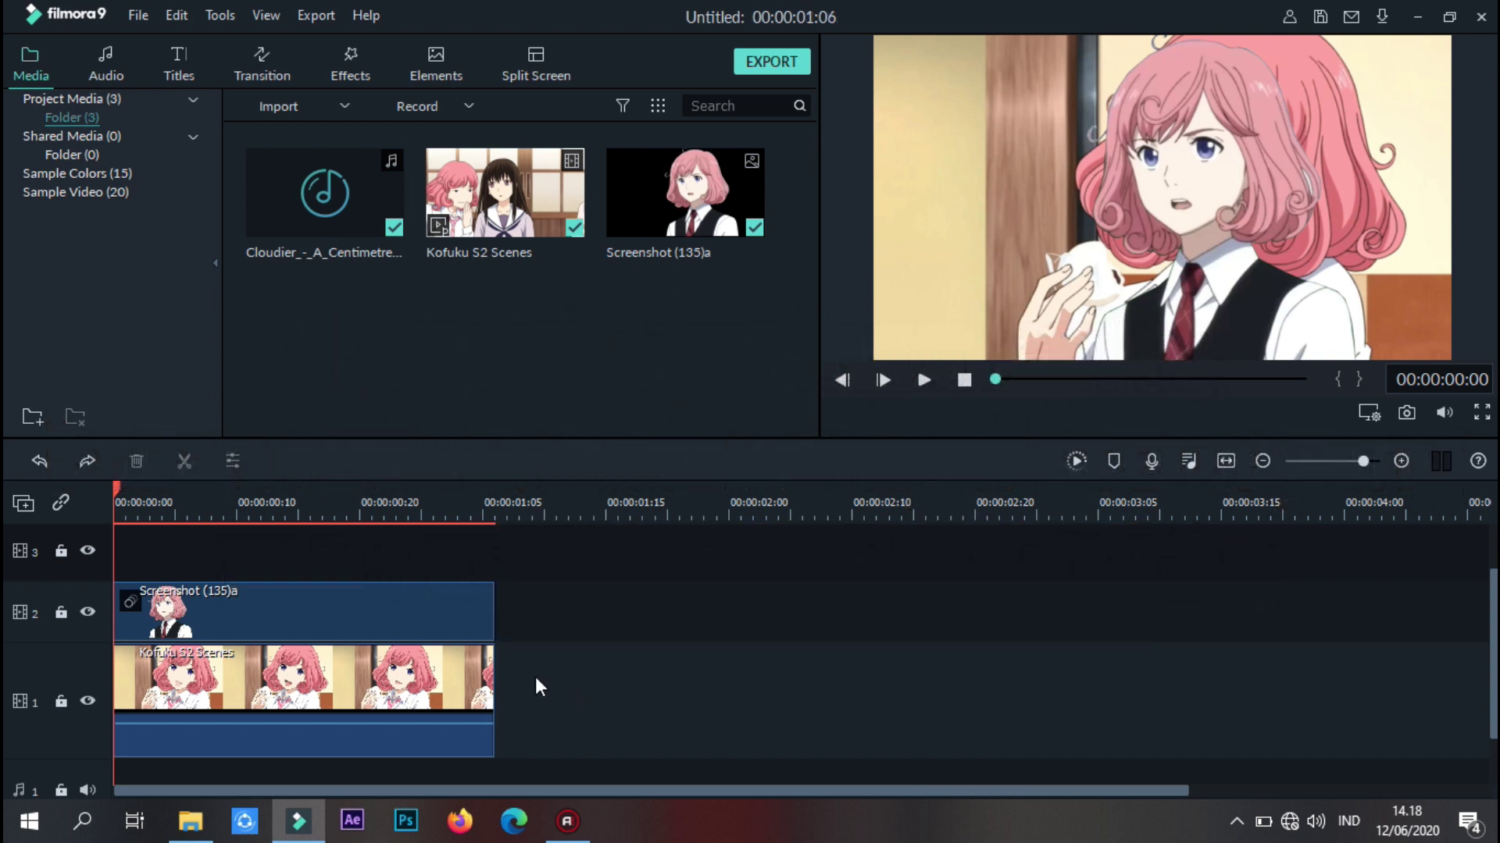
{"action": "key", "text": "ctrl+z"}
{"action": "key", "text": "ctrl+z"}
{"action": "key", "text": "ctrl+z"}
{"action": "key", "text": "ctrl+z"}
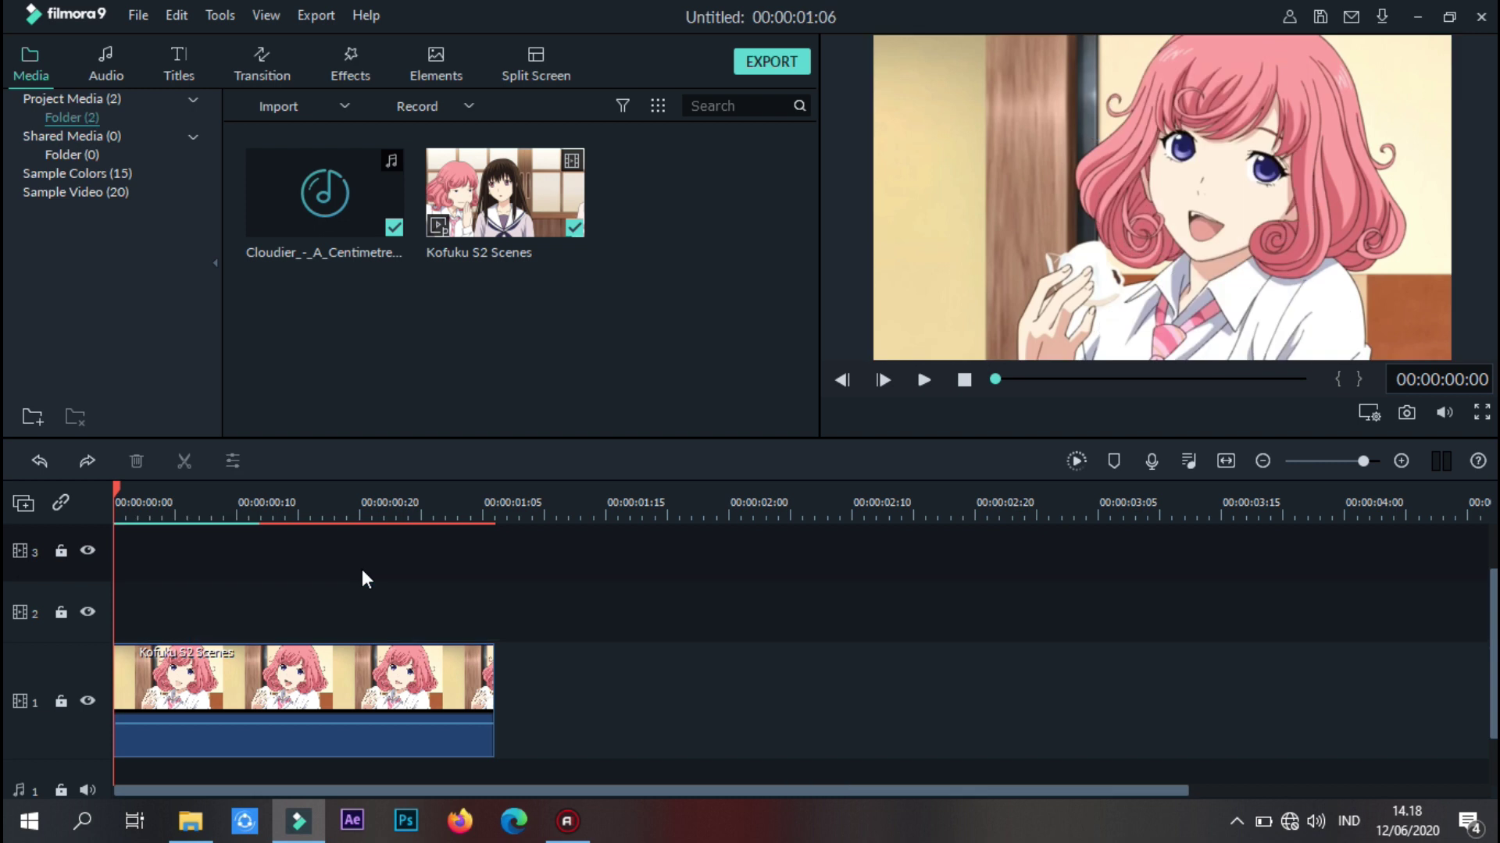
{"action": "key", "text": "ctrl+z"}
{"action": "key", "text": "ctrl+z"}
{"action": "key", "text": "ctrl+z"}
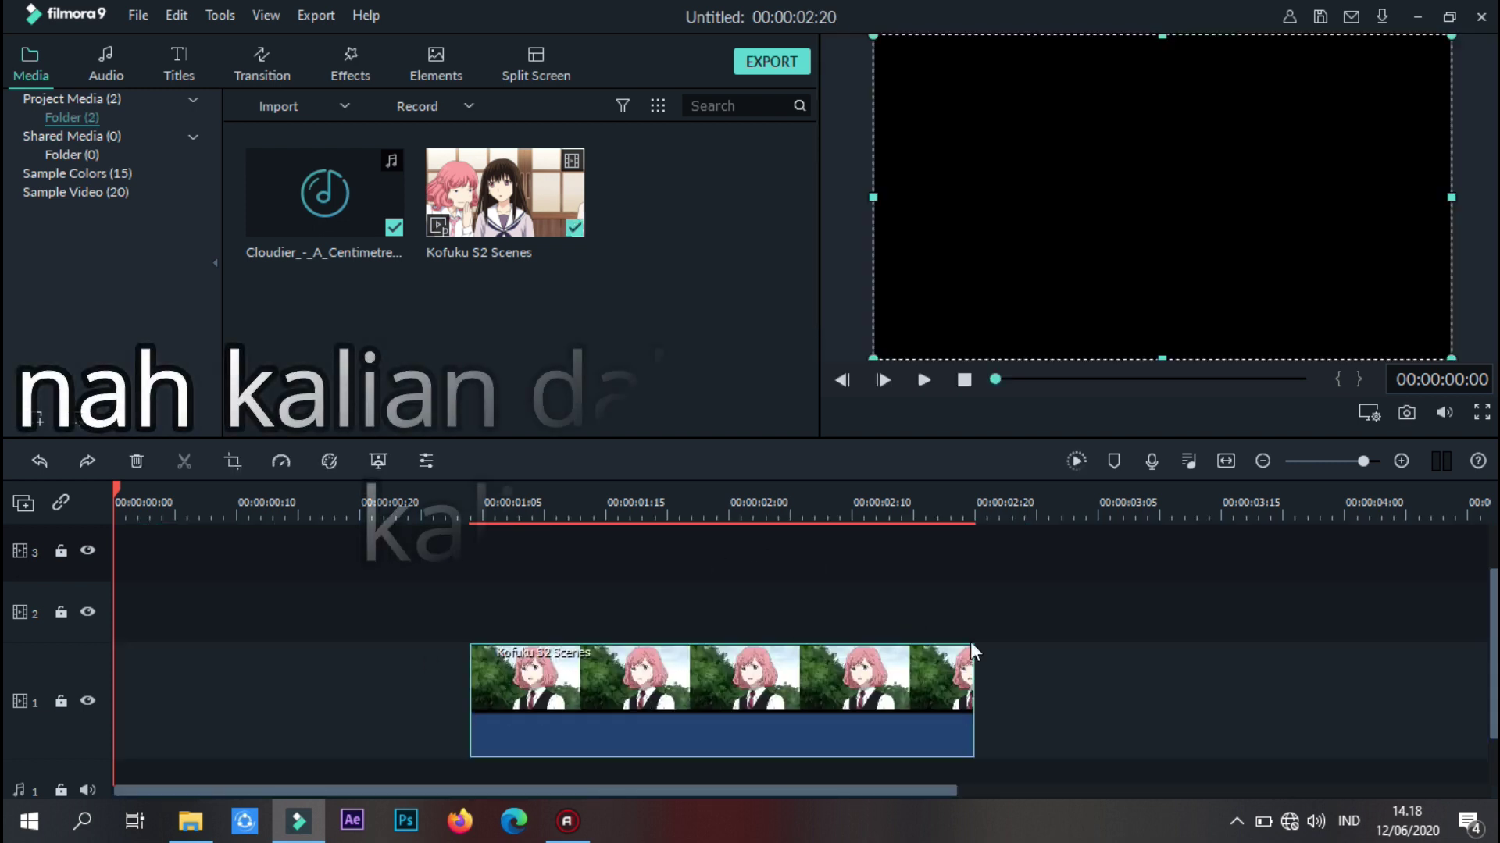
{"action": "left_click_drag", "start_coordinate": [825, 698], "coordinate": [304, 683]}
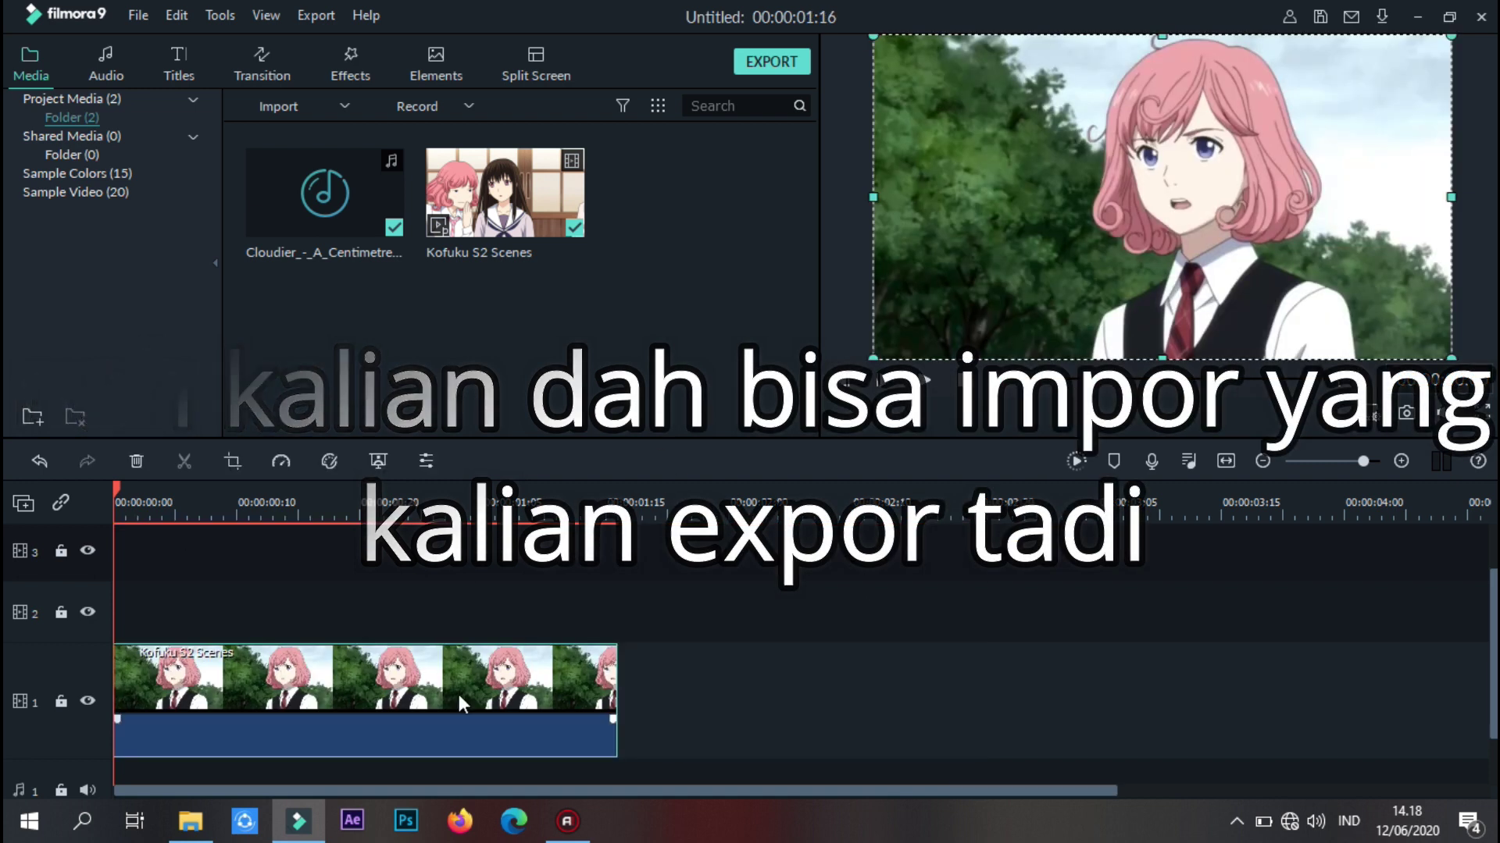
Import My Video83 from the export folder and insert it on track 1 before the outdoor scene
{"action": "left_click", "coordinate": [190, 820]}
{"action": "left_click_drag", "start_coordinate": [270, 703], "coordinate": [528, 422]}
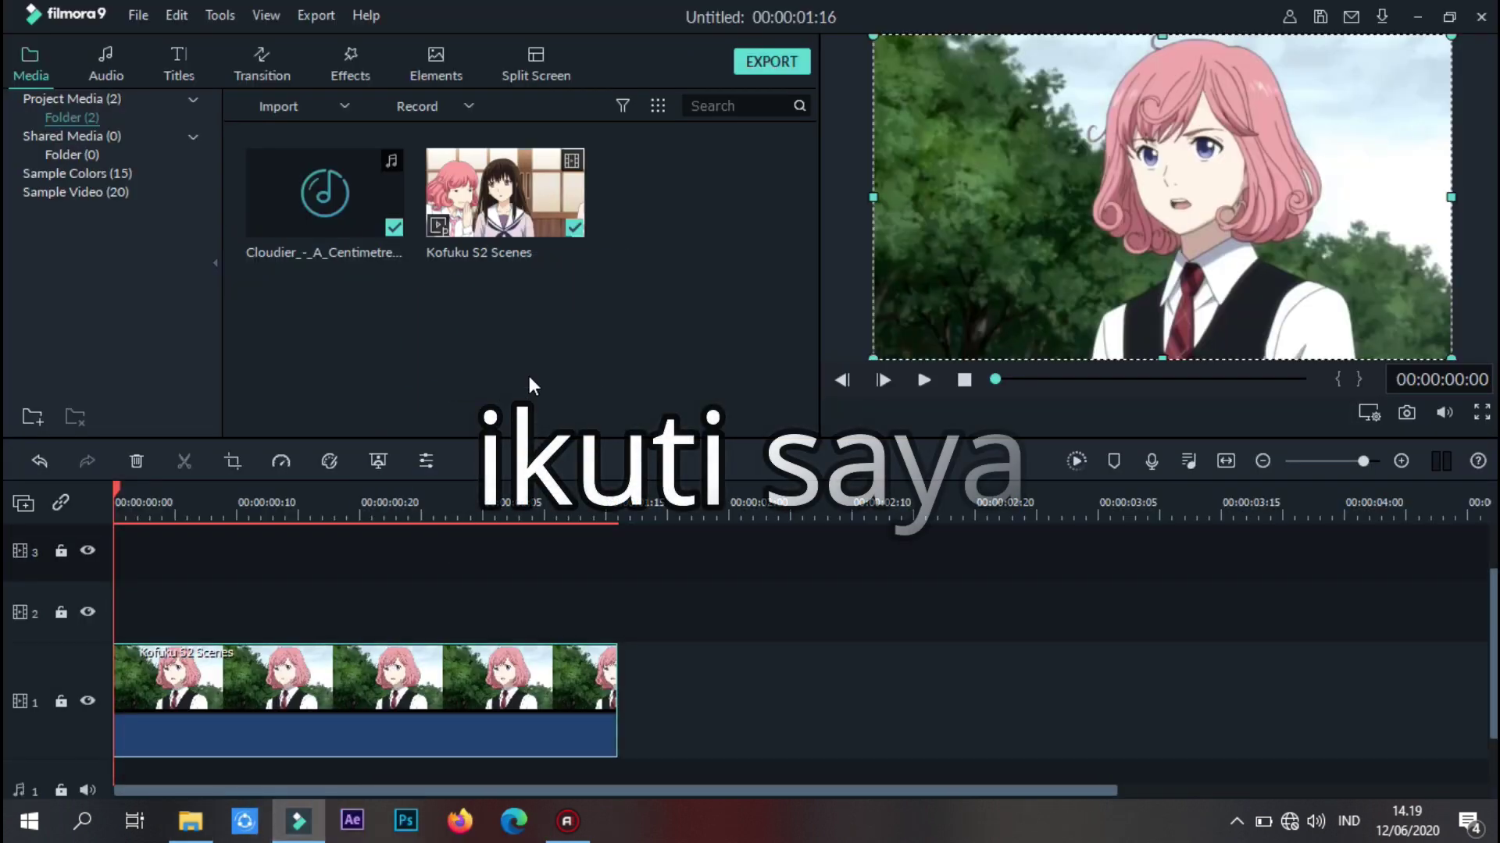
{"action": "left_click_drag", "start_coordinate": [641, 217], "coordinate": [52, 724]}
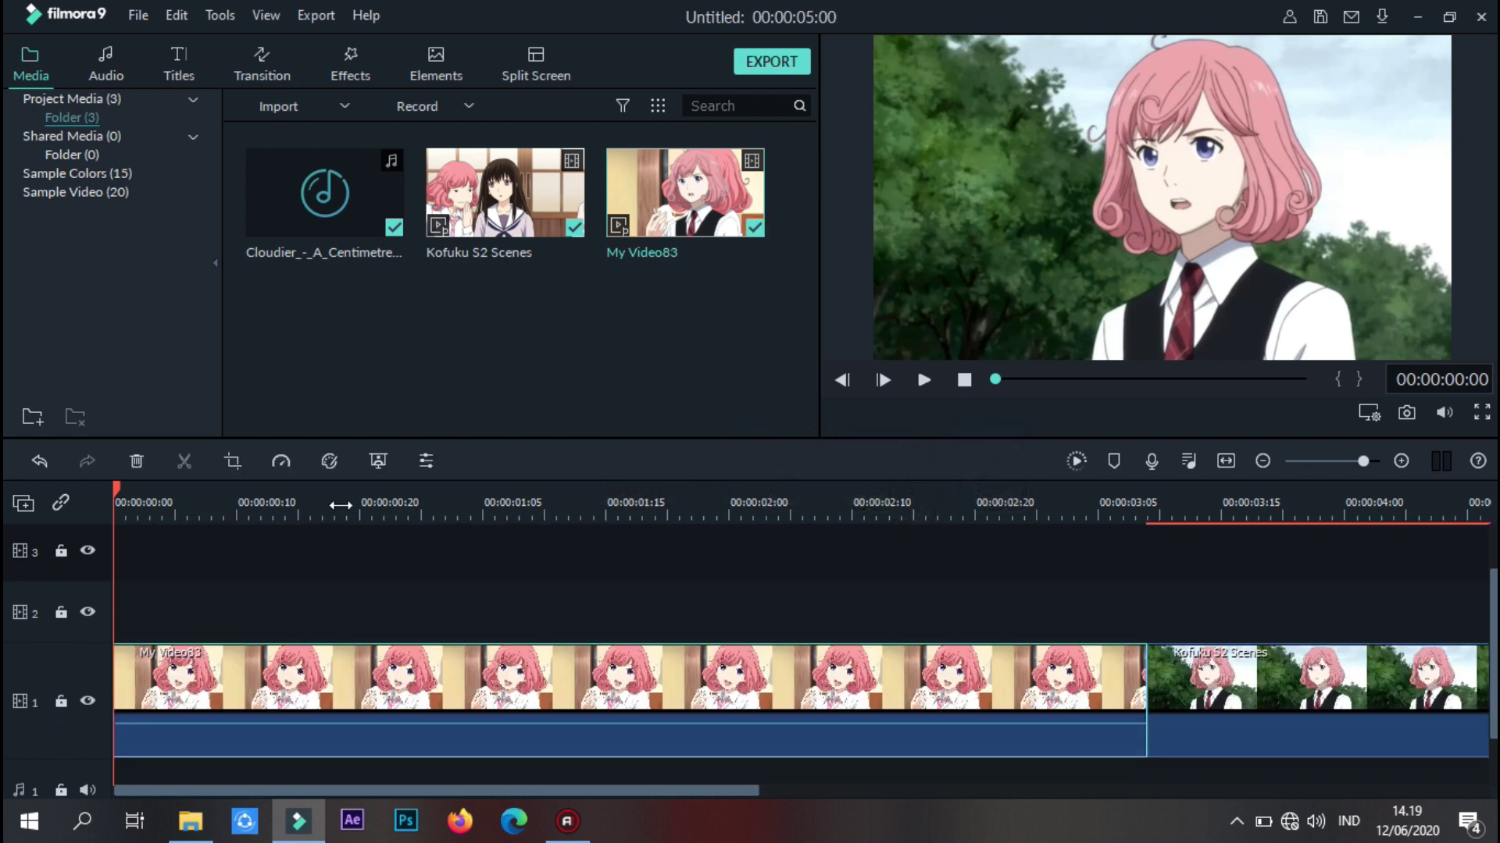
Split My Video83 at 00:00:01:05, just before its background turns black, and delete the remaining part
{"action": "key", "text": "space"}
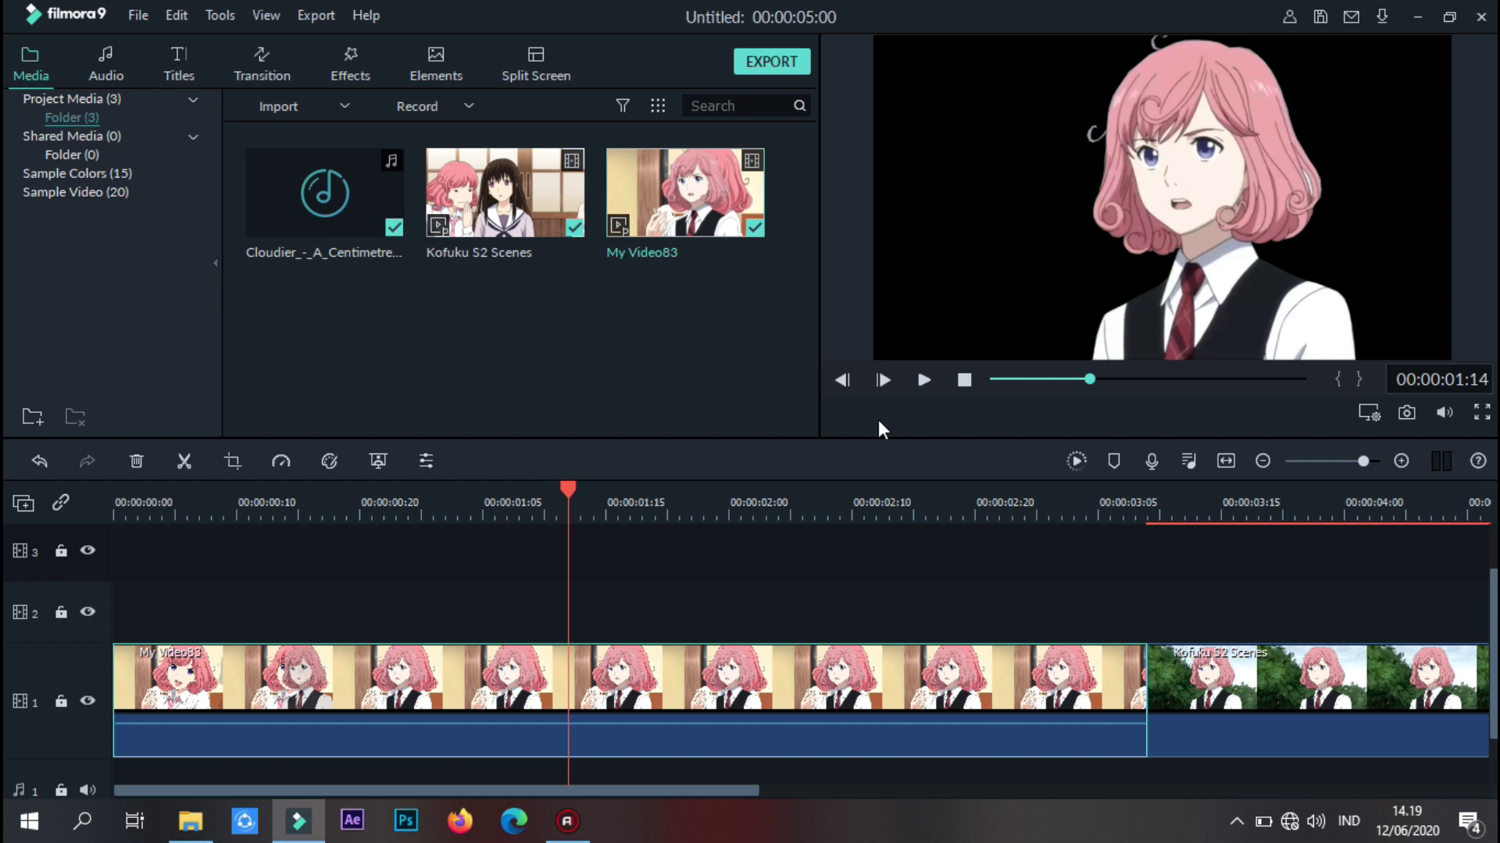
{"action": "left_click", "coordinate": [494, 509]}
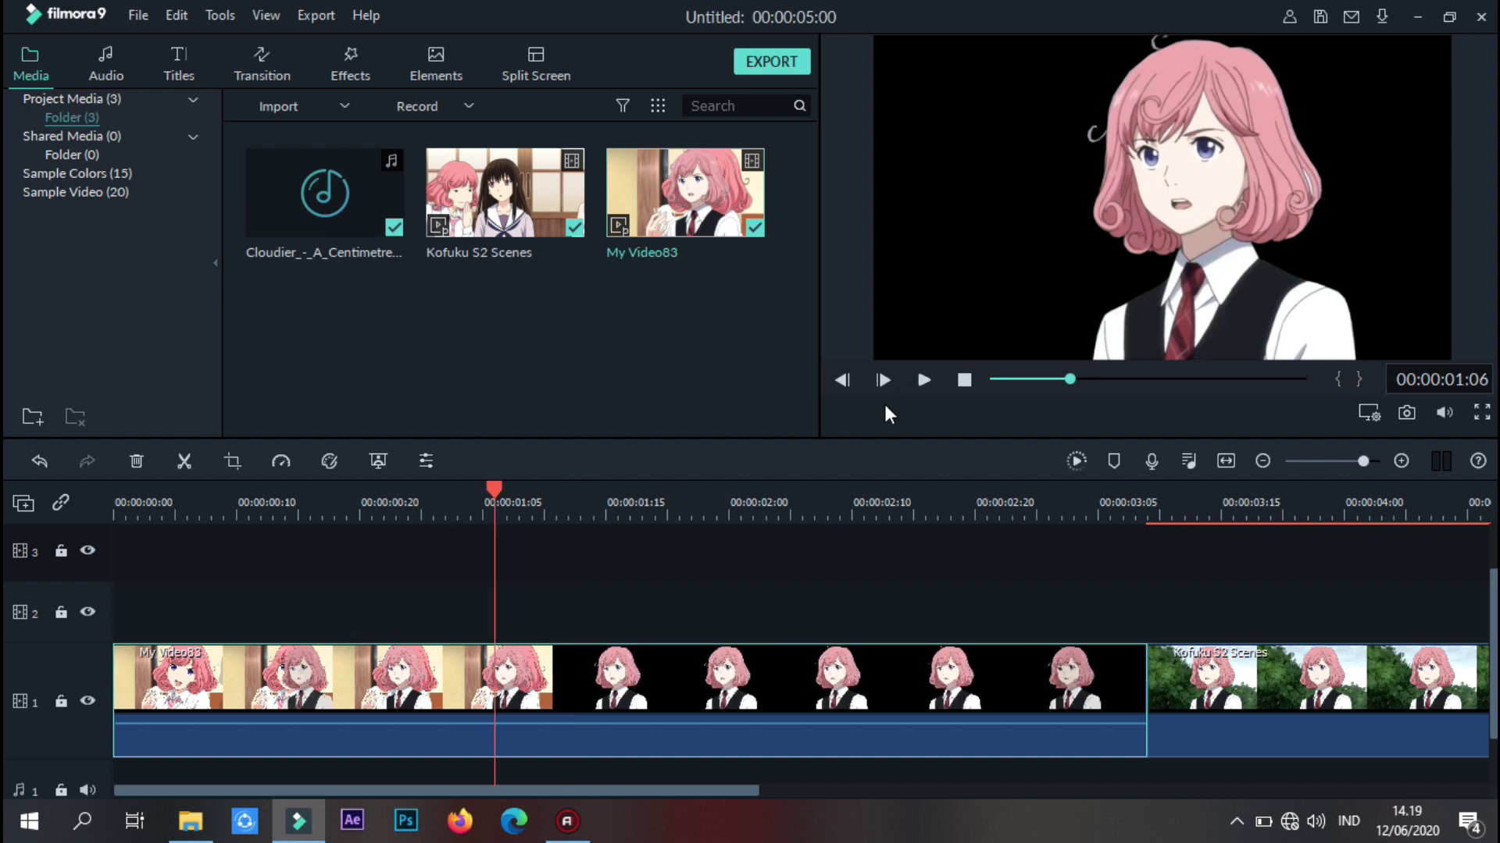
{"action": "left_click", "coordinate": [579, 507]}
{"action": "left_click", "coordinate": [642, 508]}
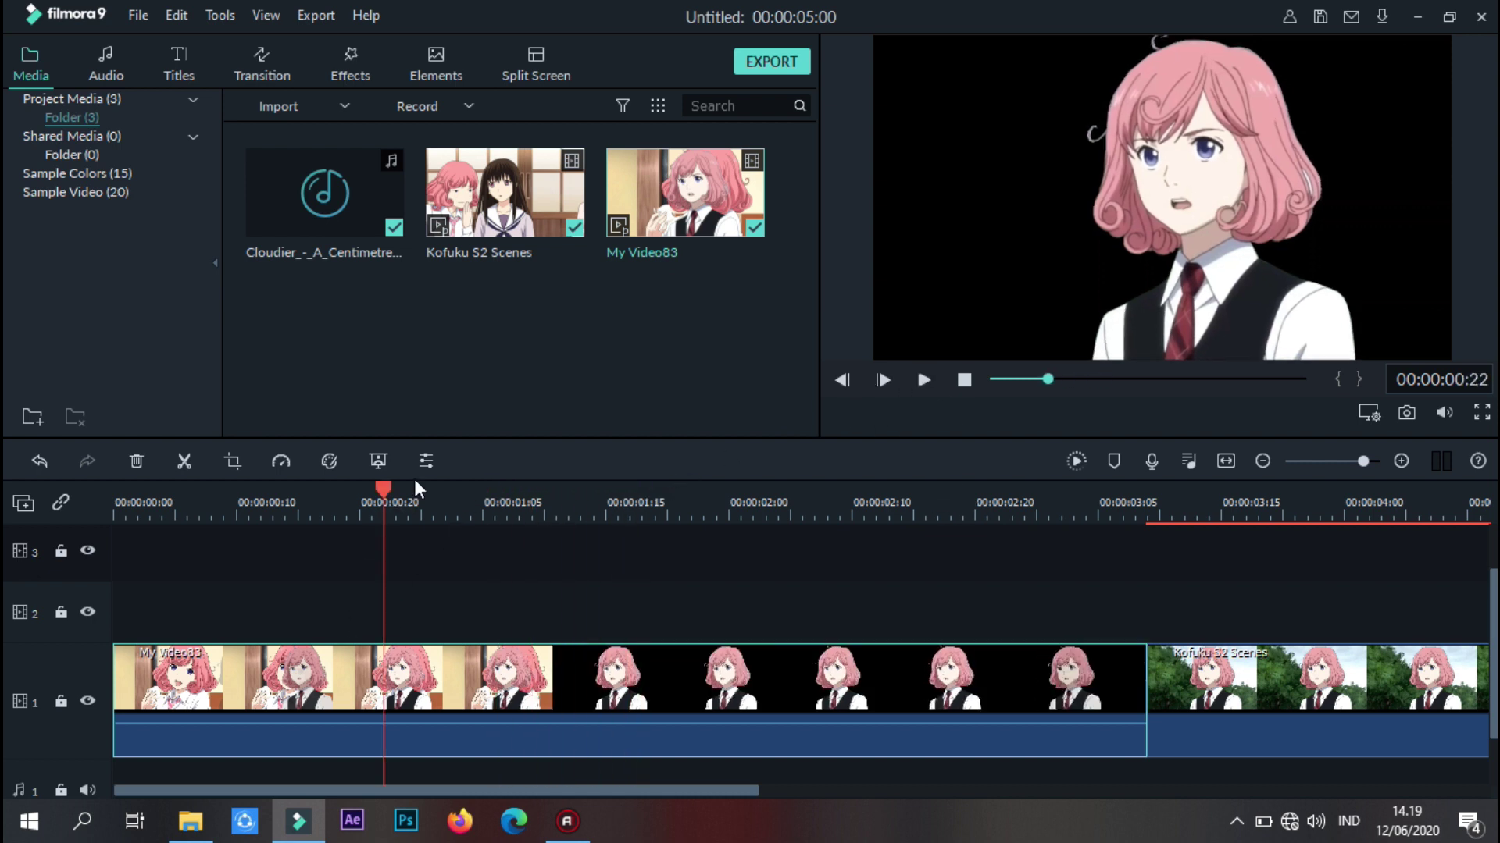
{"action": "left_click_drag", "start_coordinate": [382, 498], "coordinate": [518, 500]}
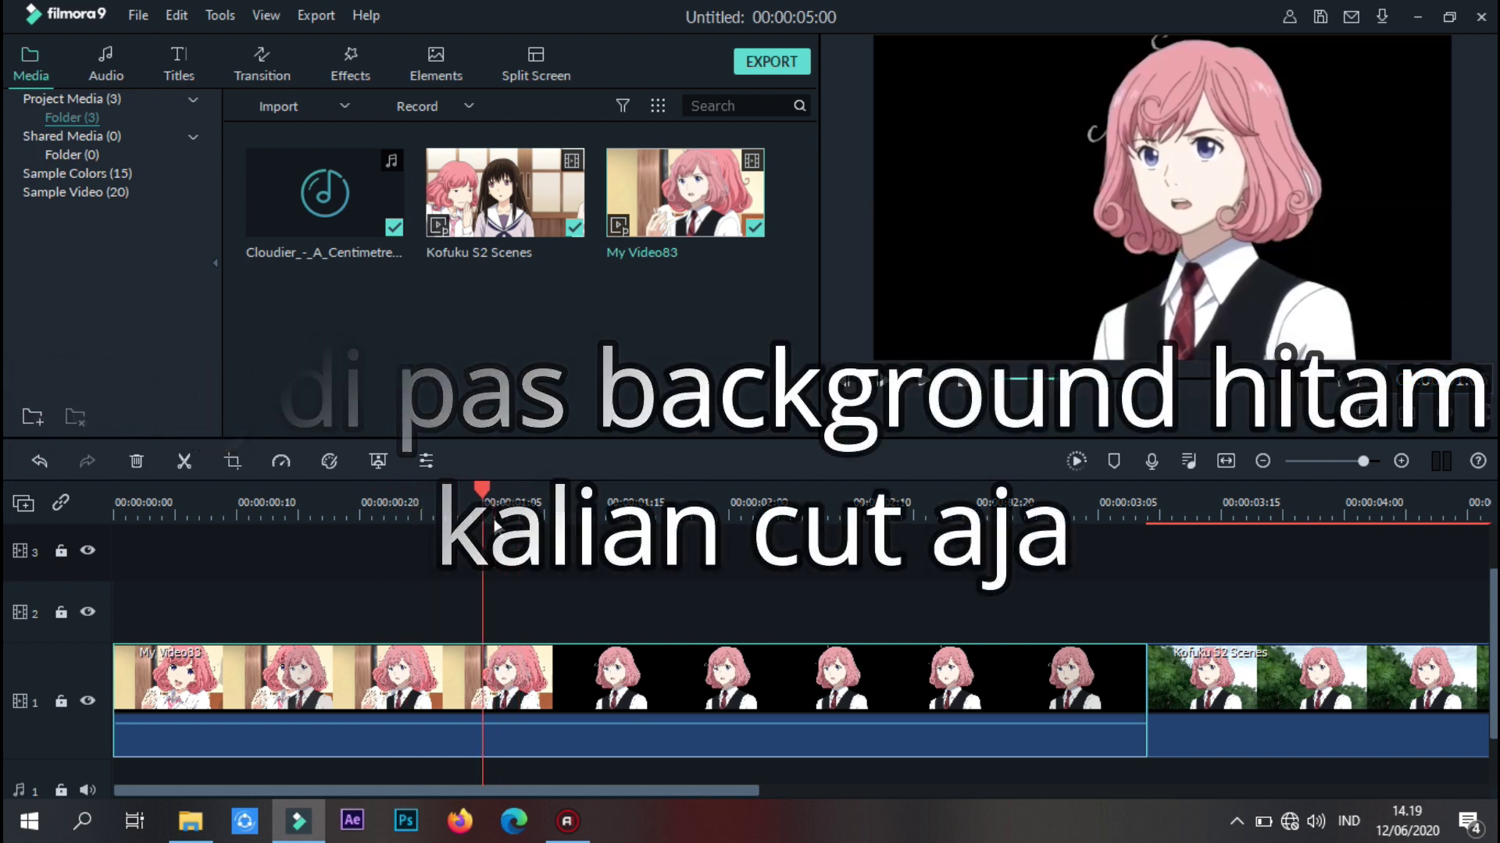
{"action": "left_click", "coordinate": [489, 518]}
{"action": "left_click", "coordinate": [497, 517]}
{"action": "left_click", "coordinate": [489, 516]}
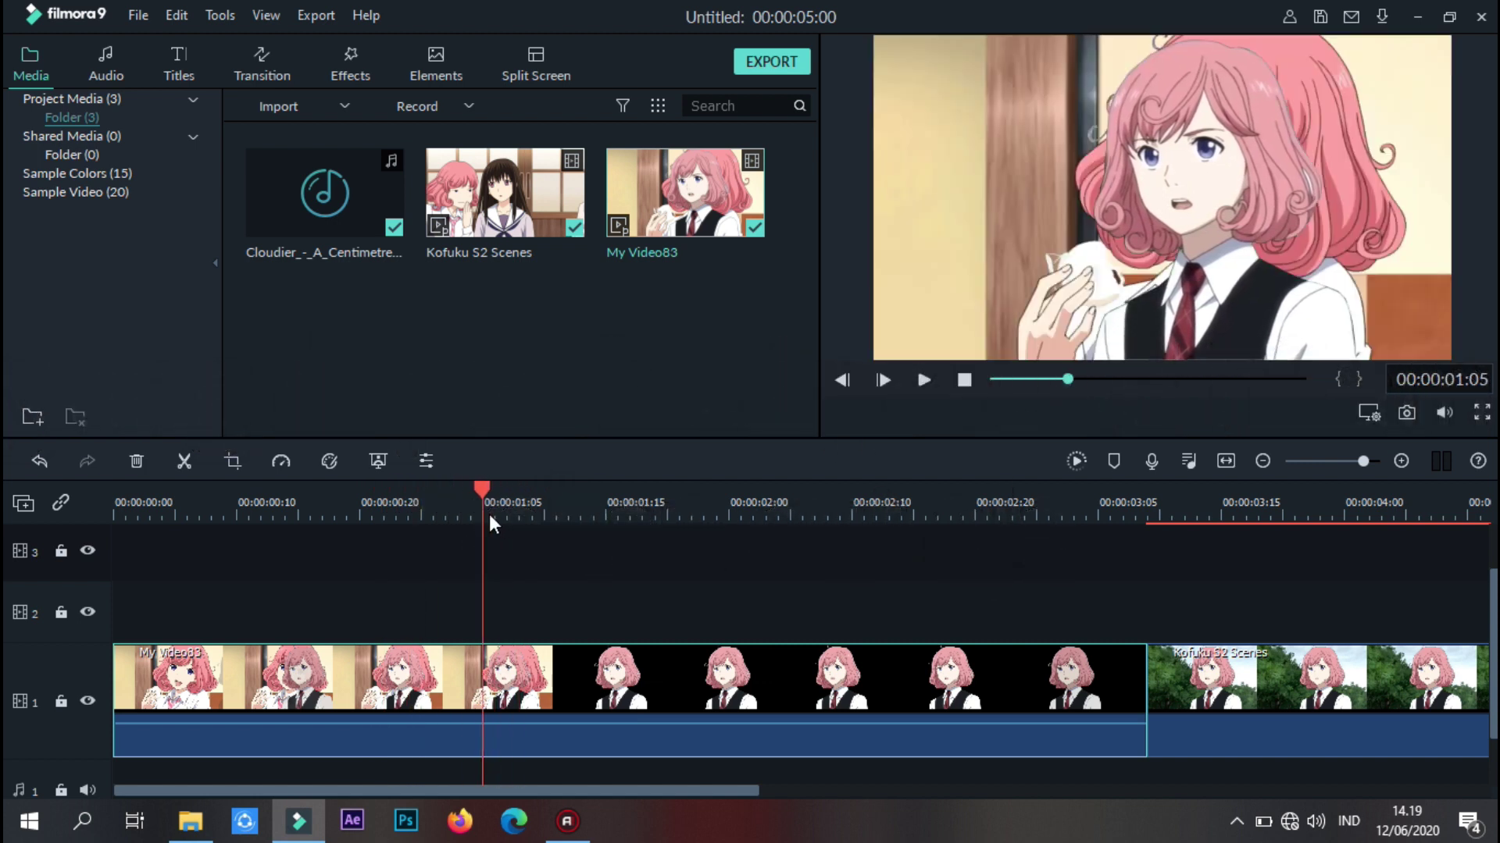
{"action": "left_click", "coordinate": [500, 517]}
{"action": "left_click", "coordinate": [489, 517]}
{"action": "left_click", "coordinate": [495, 512]}
{"action": "left_click", "coordinate": [491, 508]}
{"action": "left_click", "coordinate": [182, 462]}
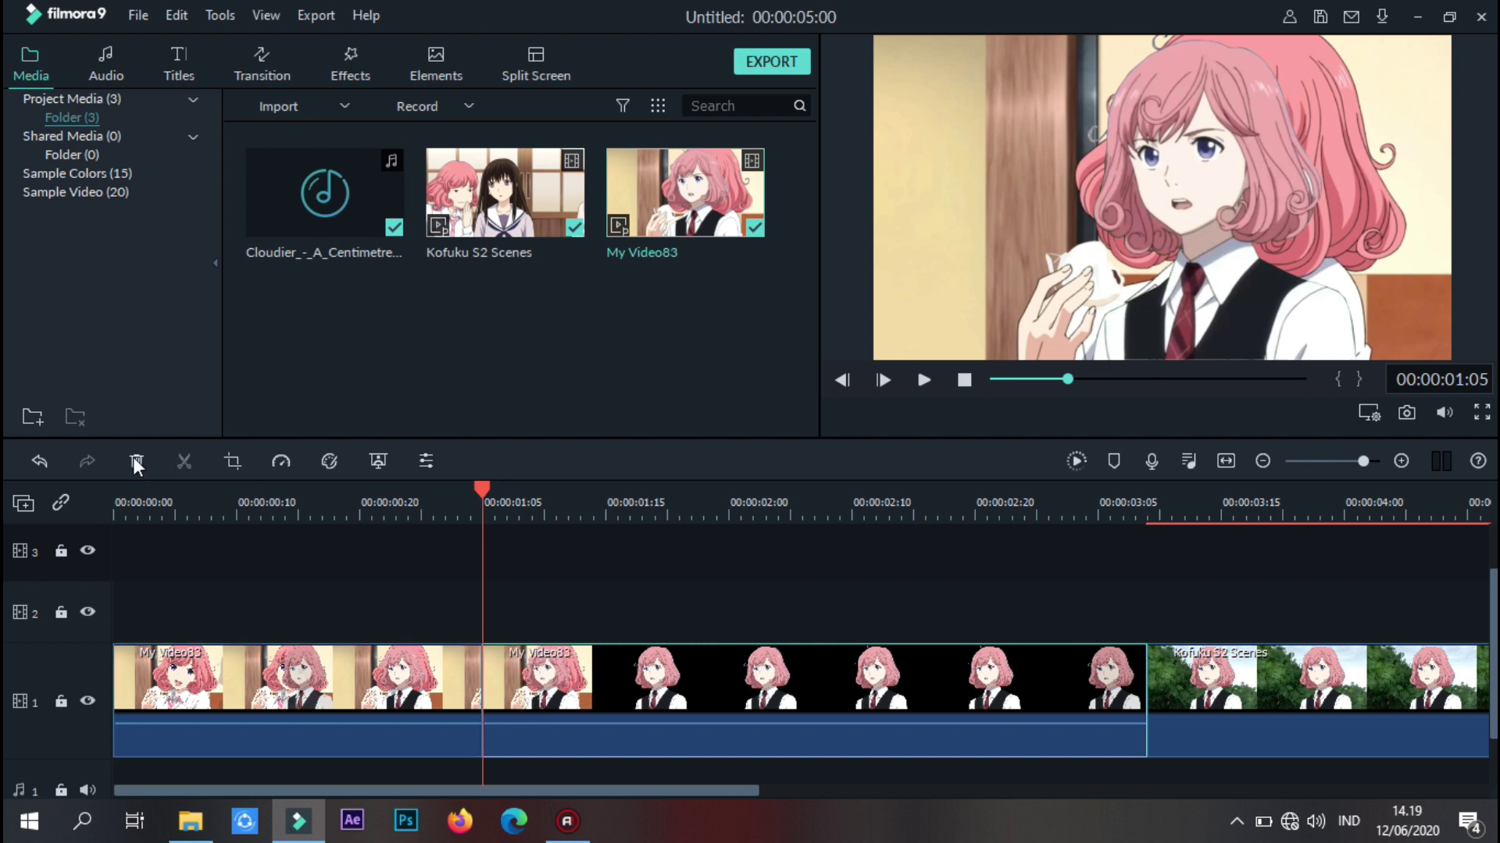
{"action": "left_click", "coordinate": [136, 461]}
Play back the cut from My Video83 to the outdoor scene several times to check the masking transition
{"action": "left_click", "coordinate": [416, 502]}
{"action": "key", "text": "space"}
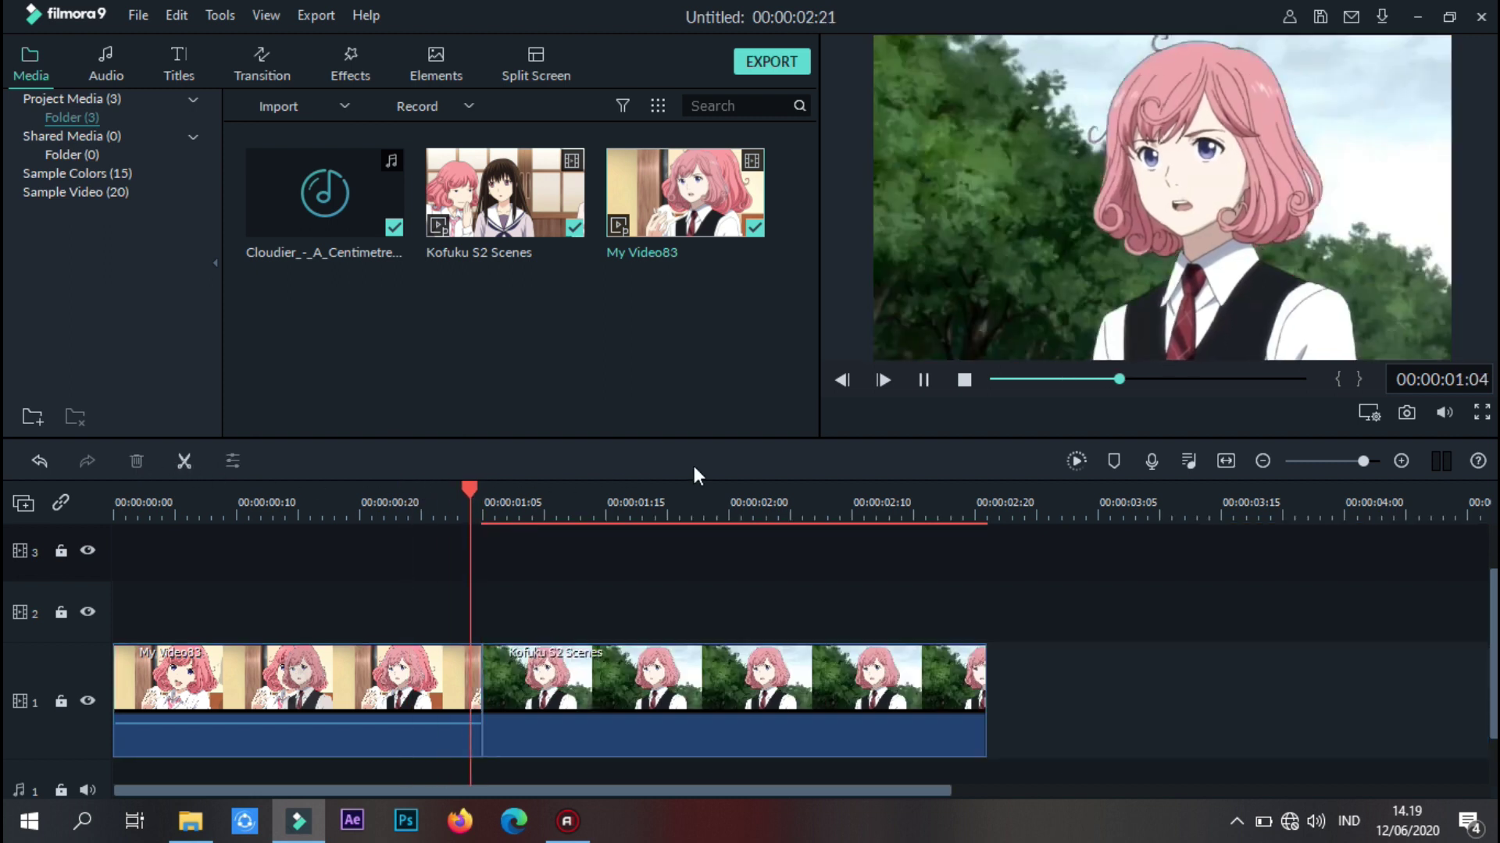
{"action": "key", "text": "space"}
{"action": "left_click", "coordinate": [421, 495]}
{"action": "left_click_drag", "start_coordinate": [422, 495], "coordinate": [56, 539]}
{"action": "key", "text": "space"}
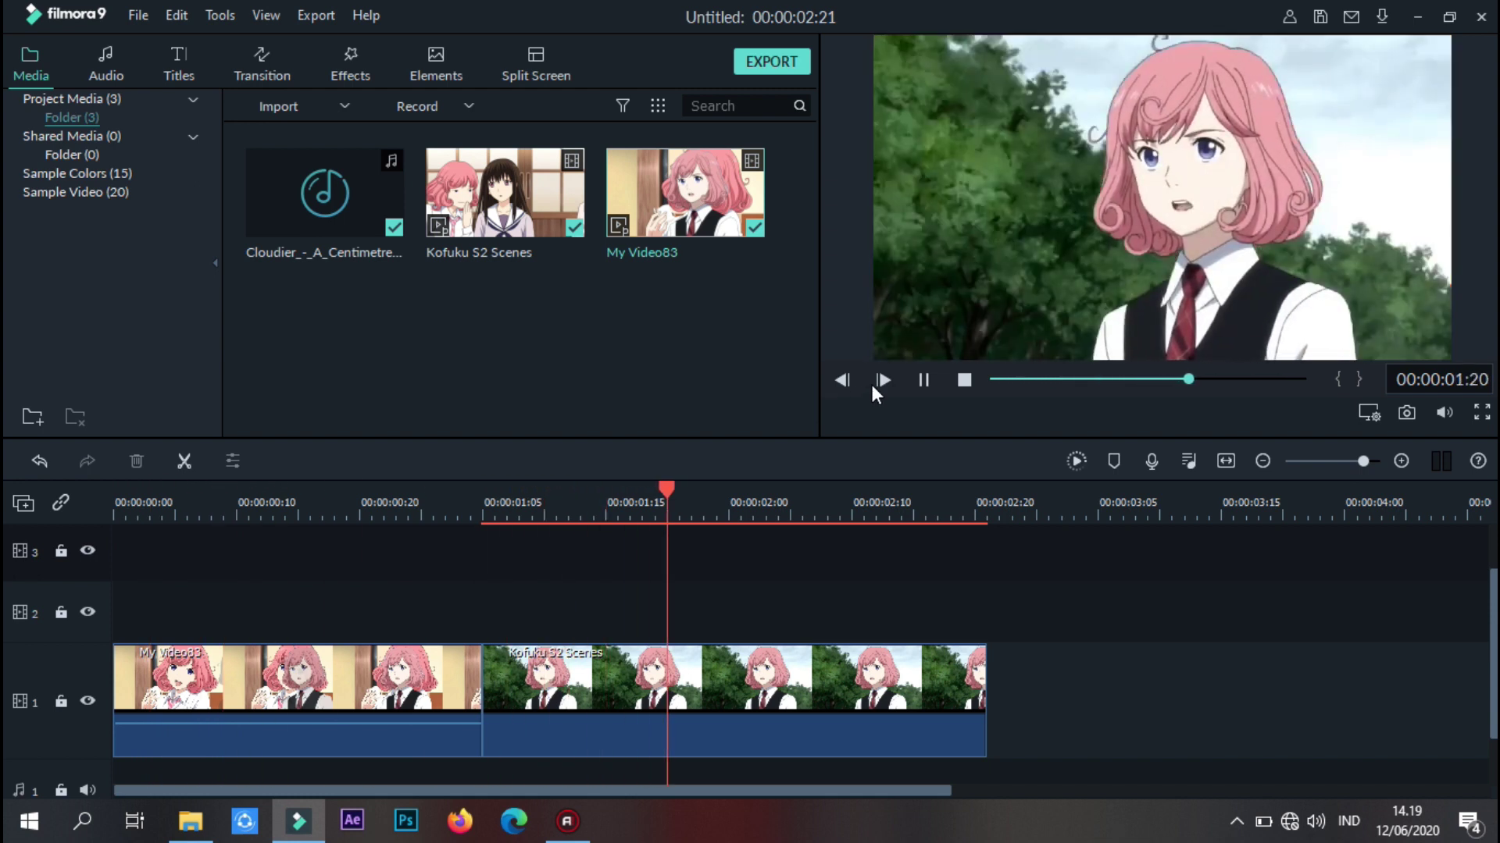
{"action": "key", "text": "space"}
{"action": "left_click", "coordinate": [455, 492]}
{"action": "left_click_drag", "start_coordinate": [456, 497], "coordinate": [16, 577]}
{"action": "key", "text": "space"}
{"action": "key", "text": "space"}
{"action": "left_click_drag", "start_coordinate": [266, 504], "coordinate": [5, 602]}
{"action": "key", "text": "space"}
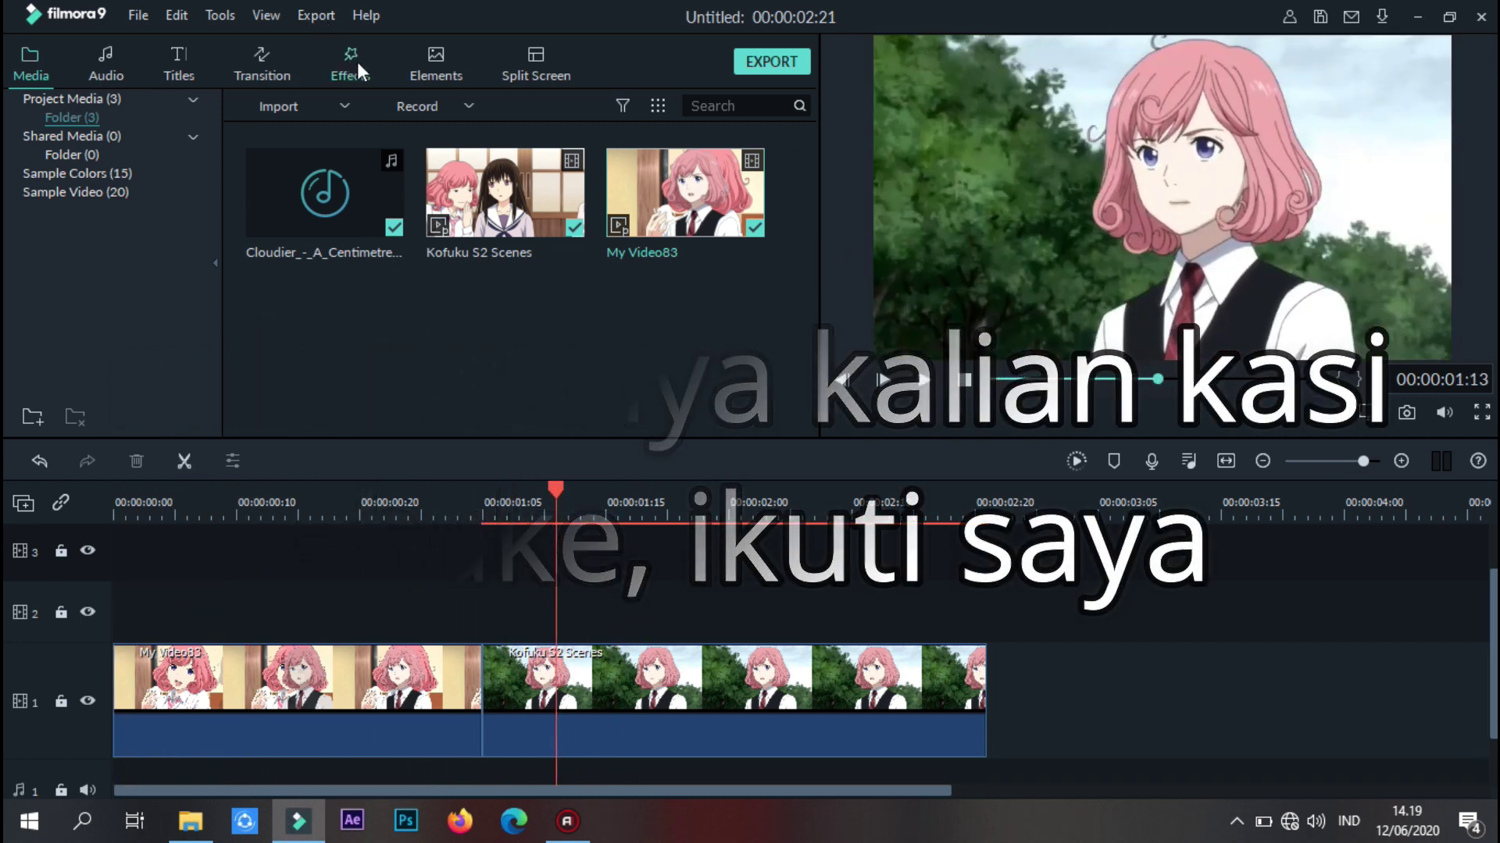
Add the Up-Down 1 shake effect on track 2 over the cut between the two clips and trim its end to 00:00:01:13
{"action": "left_click", "coordinate": [358, 64]}
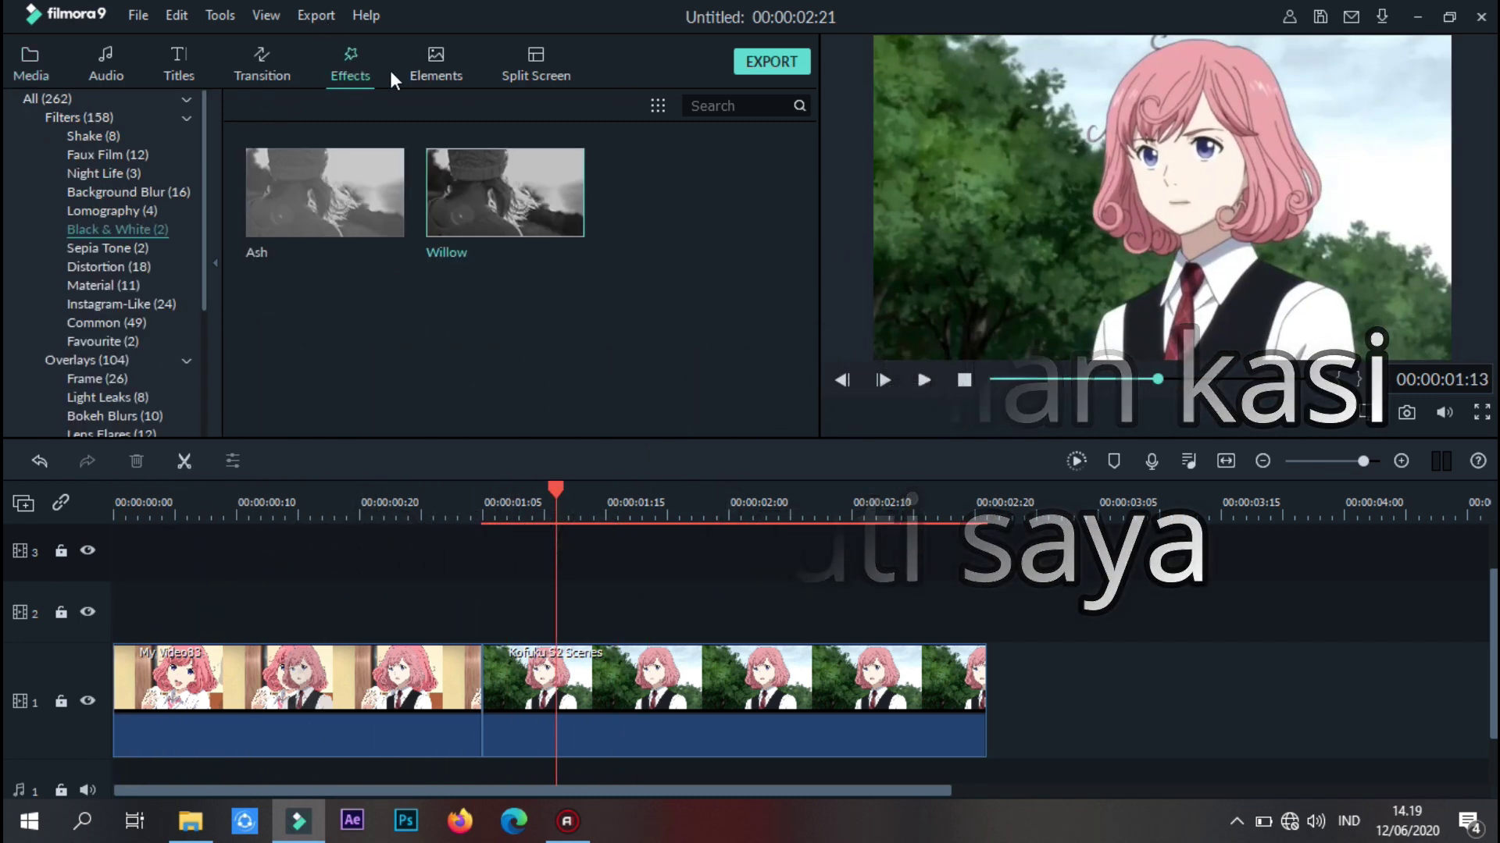
{"action": "left_click", "coordinate": [97, 139]}
{"action": "scroll", "coordinate": [452, 339], "scroll_direction": "down", "scroll_amount": 2}
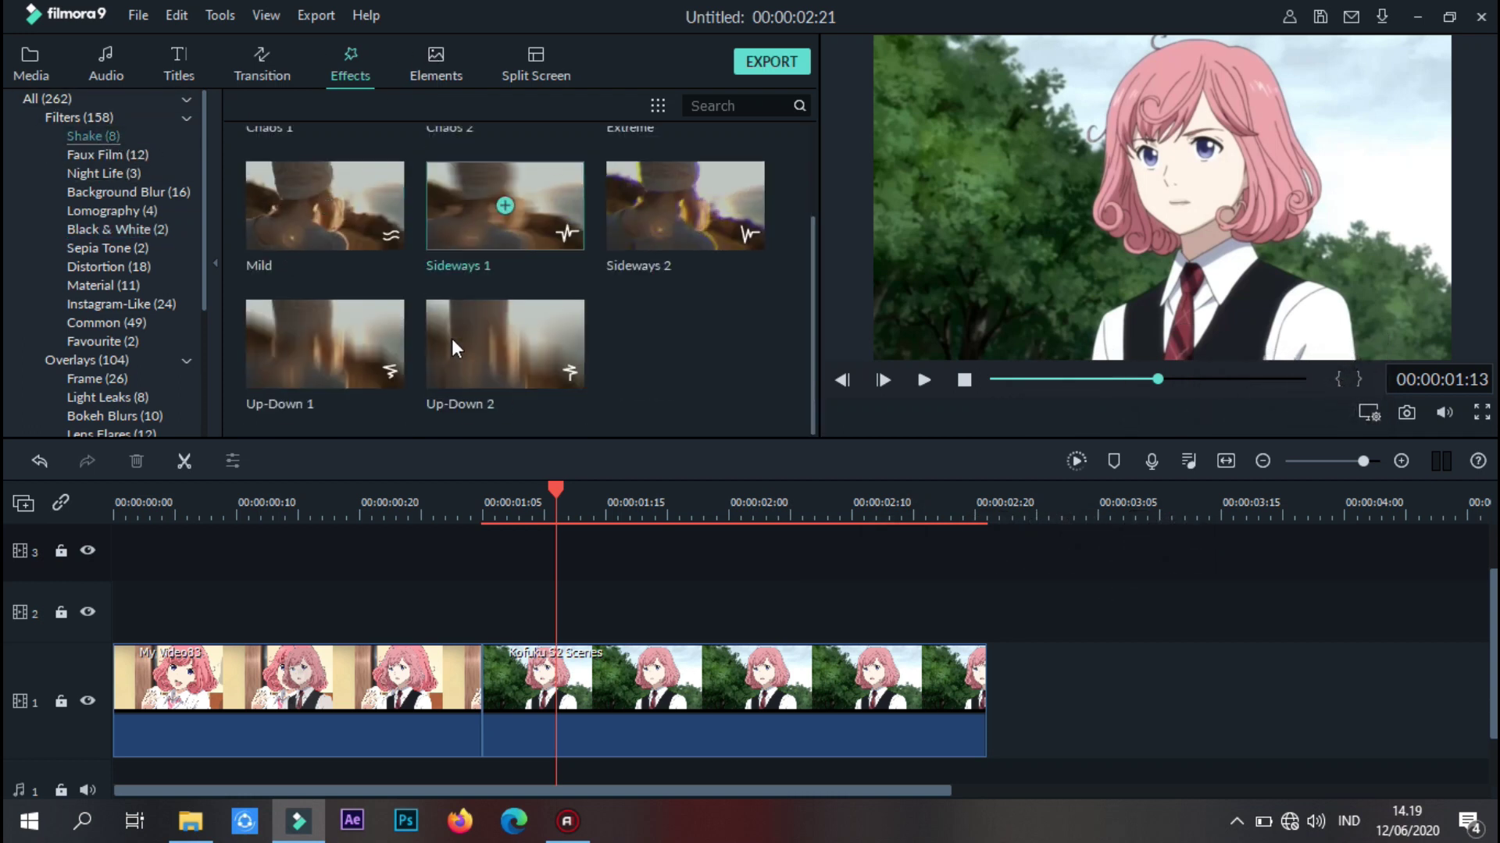
{"action": "left_click_drag", "start_coordinate": [307, 378], "coordinate": [448, 611]}
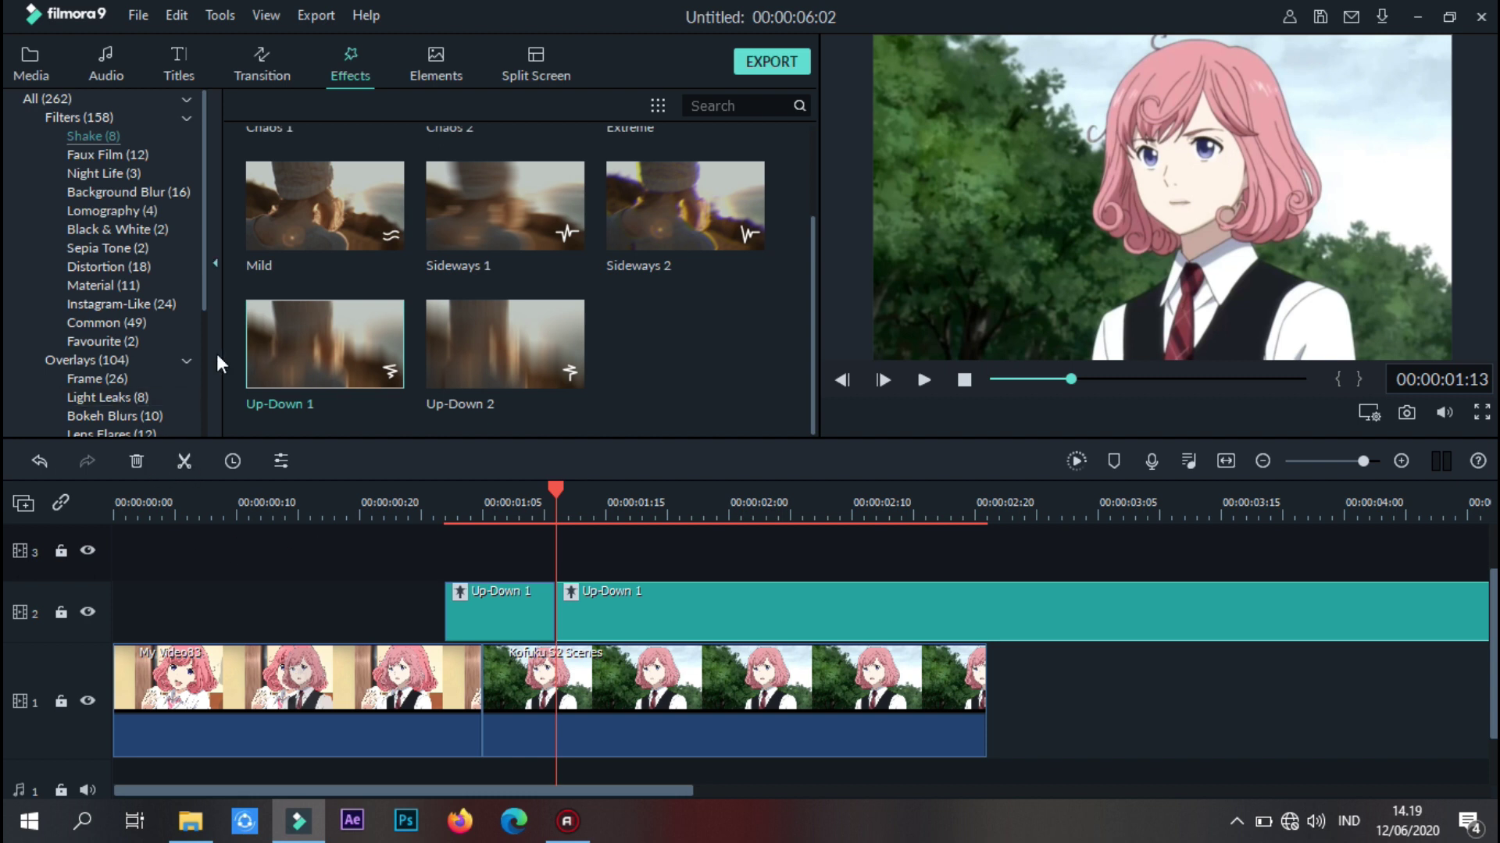
{"action": "left_click", "coordinate": [138, 459]}
Play back the transition to check the Up-Down 1 shake effect over the cut
{"action": "left_click", "coordinate": [382, 503]}
{"action": "key", "text": "space"}
{"action": "key", "text": "space"}
{"action": "left_click", "coordinate": [321, 509]}
{"action": "key", "text": "space"}
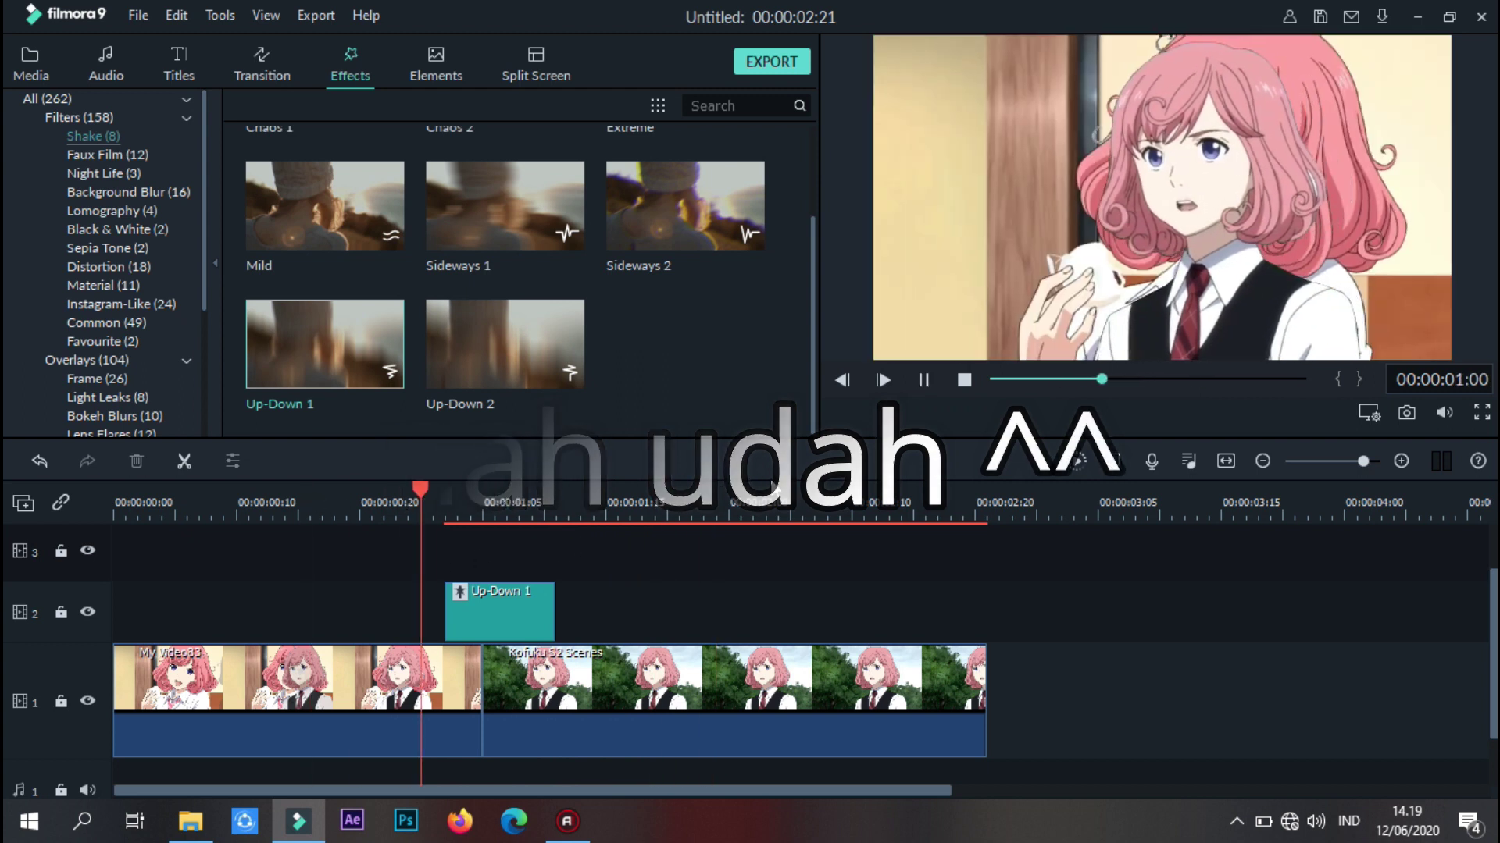
{"action": "key", "text": "space"}
Add the Mild shake effect on track 3 from the timeline start and trim it to end at 00:00:02:21
{"action": "scroll", "coordinate": [389, 245], "scroll_direction": "up", "scroll_amount": 2}
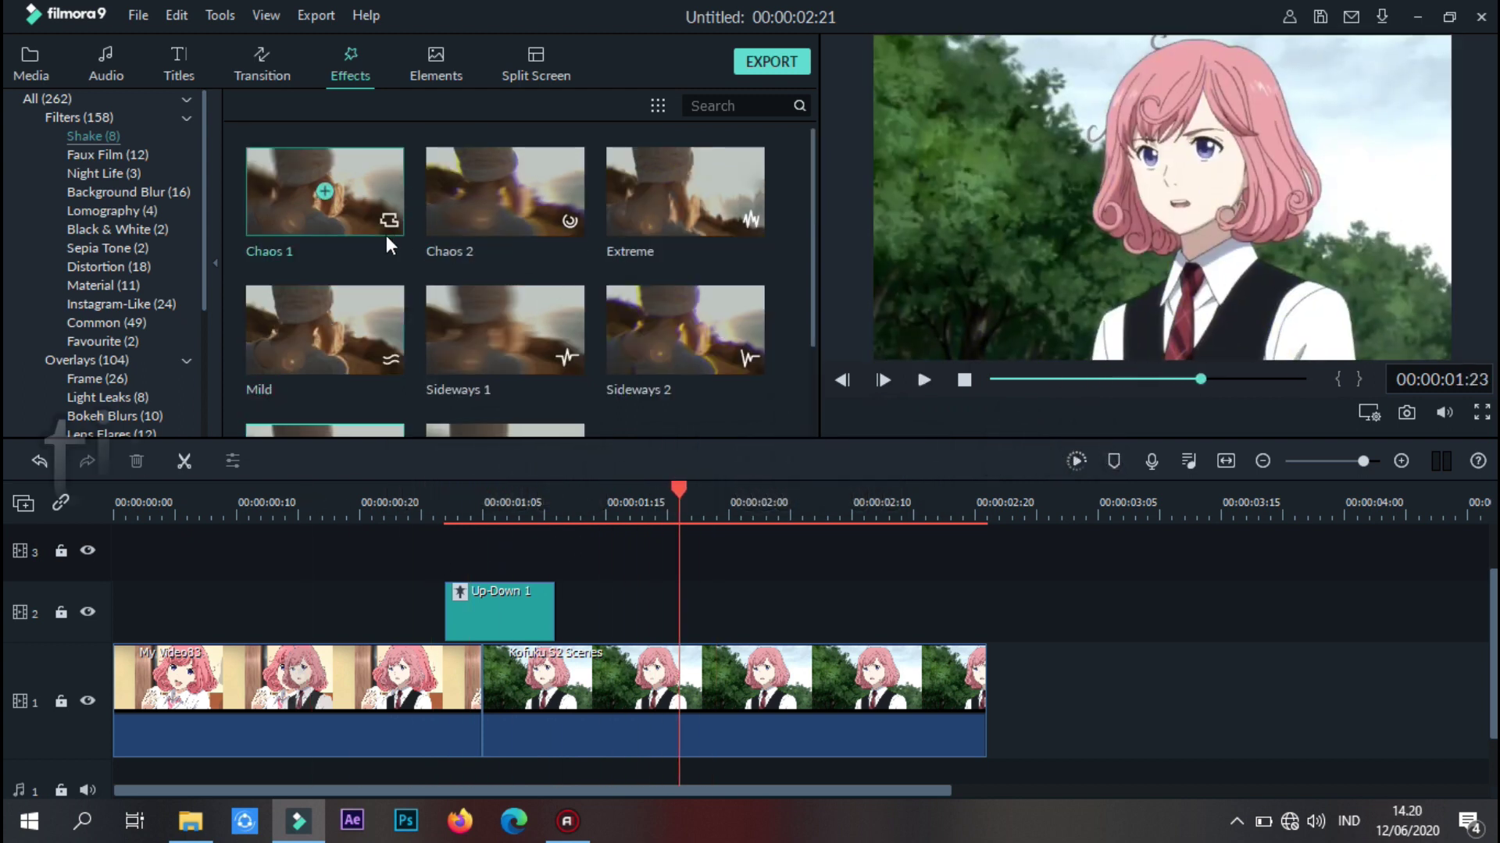
{"action": "left_click_drag", "start_coordinate": [399, 336], "coordinate": [1056, 553]}
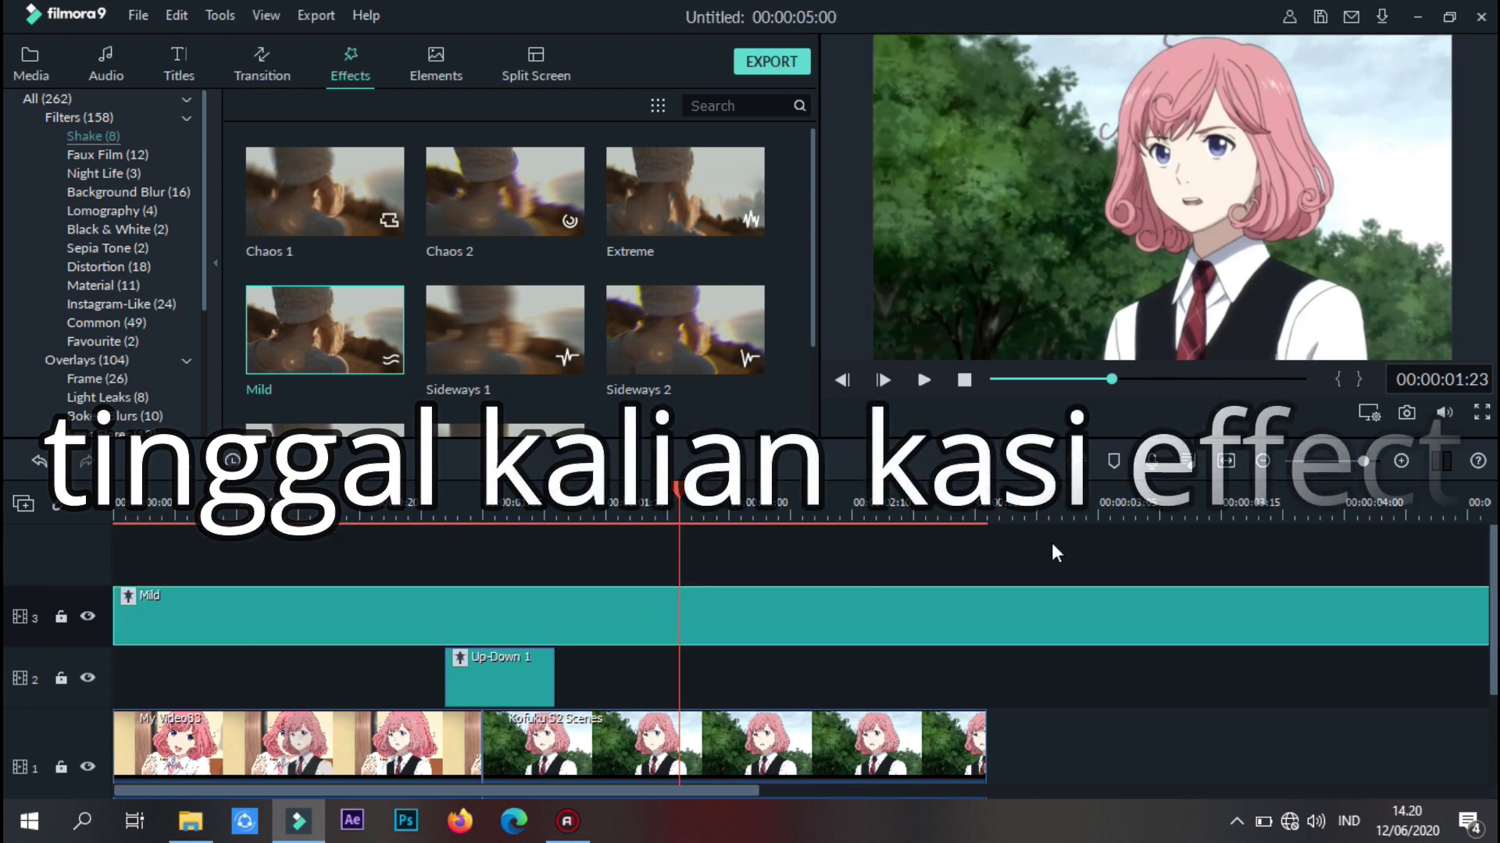
{"action": "left_click", "coordinate": [999, 509]}
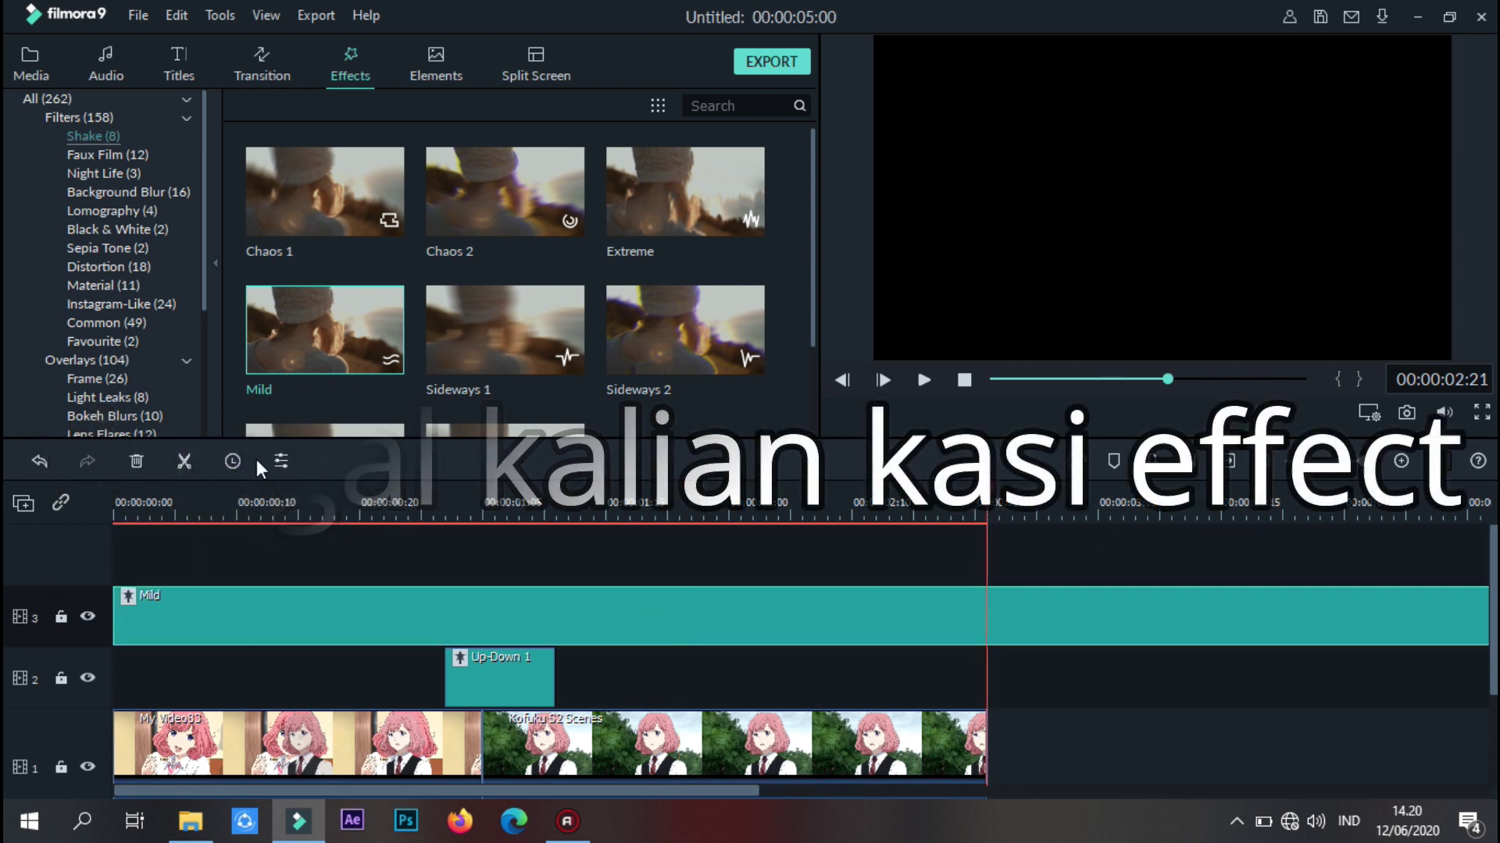
{"action": "left_click", "coordinate": [184, 461]}
{"action": "left_click", "coordinate": [137, 461]}
{"action": "key", "text": "space"}
Add the Light Leak 4 overlay on track 4 from the timeline start and trim it to end at 00:00:02:21
{"action": "left_click", "coordinate": [117, 172]}
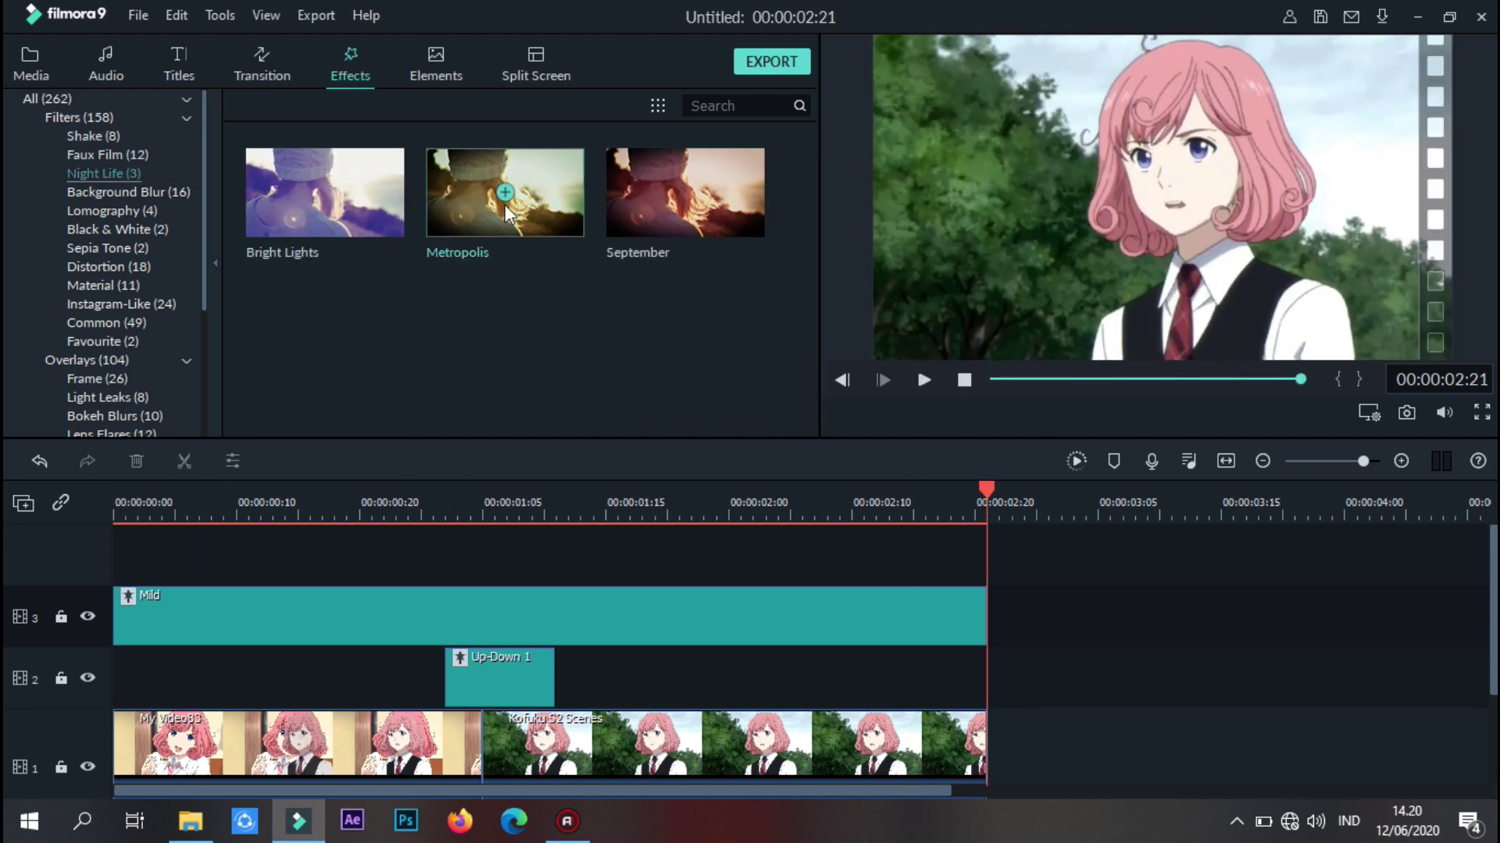
{"action": "left_click", "coordinate": [125, 248]}
{"action": "left_click", "coordinate": [117, 398]}
{"action": "left_click_drag", "start_coordinate": [359, 336], "coordinate": [124, 556]}
{"action": "left_click", "coordinate": [184, 462]}
{"action": "left_click", "coordinate": [137, 461]}
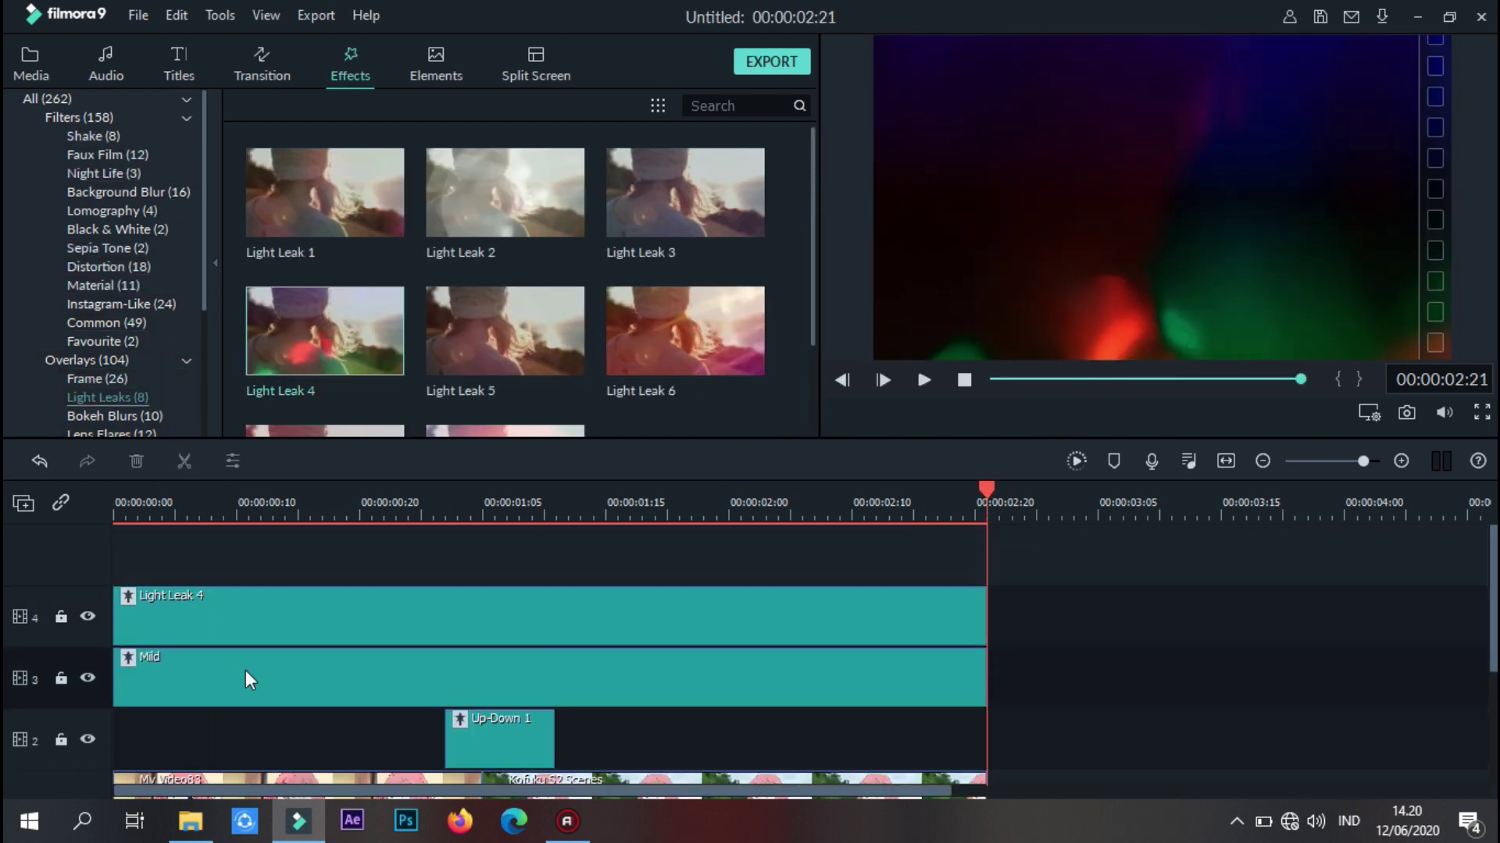
Reorder the effects so Light Leak 4 is on track 3 and Mild is on track 4, and play back the timeline
{"action": "left_click_drag", "start_coordinate": [247, 679], "coordinate": [248, 556]}
{"action": "left_click_drag", "start_coordinate": [986, 492], "coordinate": [8, 557]}
{"action": "left_click_drag", "start_coordinate": [391, 678], "coordinate": [391, 738]}
{"action": "left_click_drag", "start_coordinate": [404, 617], "coordinate": [404, 676]}
{"action": "key", "text": "space"}
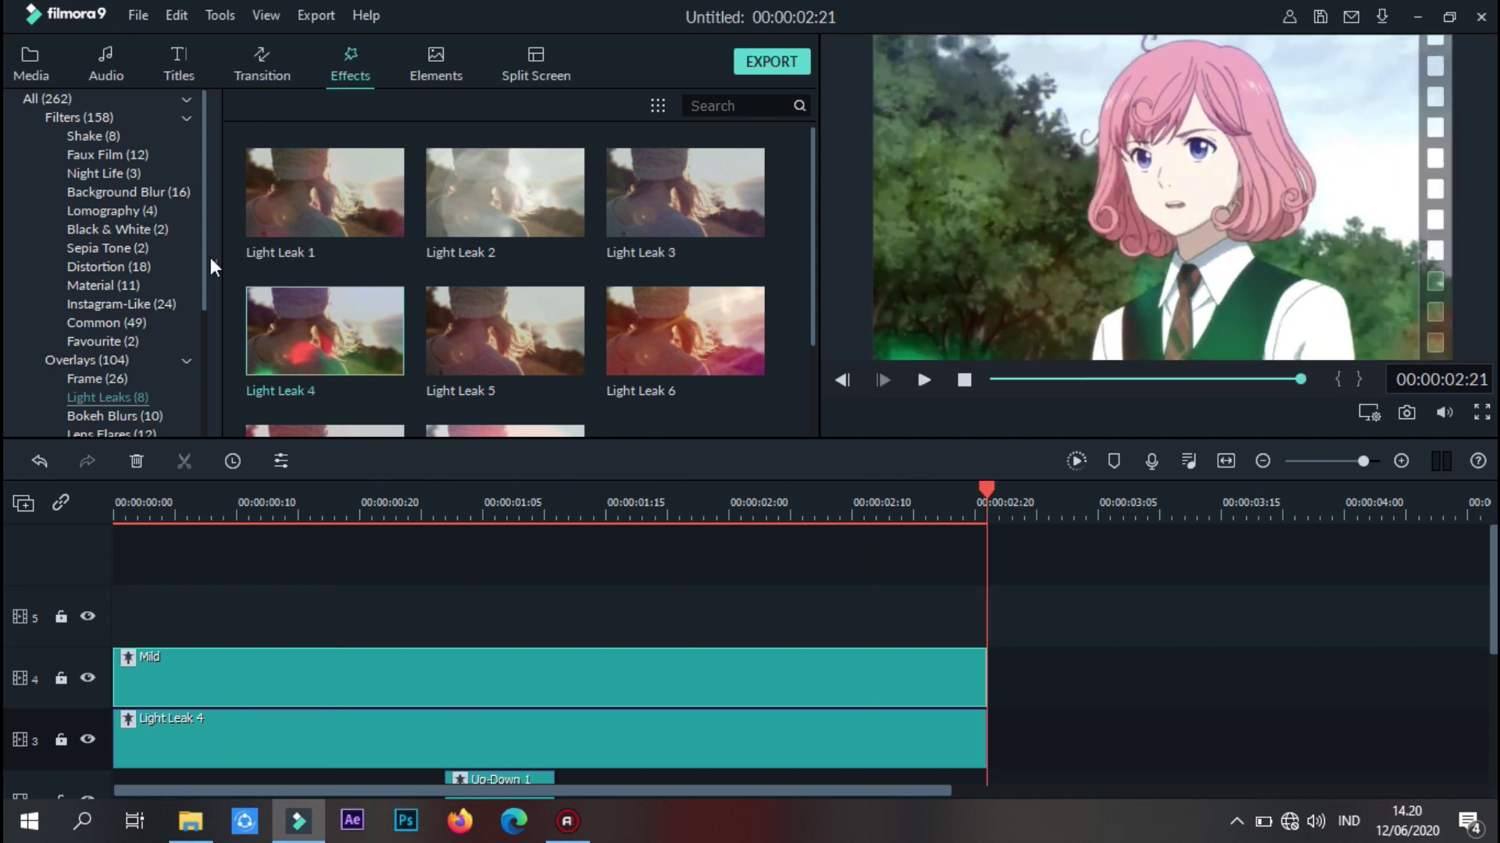
Browse the overlay and filter categories, including Distortion, for an additional effect
{"action": "scroll", "coordinate": [141, 367], "scroll_direction": "down", "scroll_amount": 1}
{"action": "left_click", "coordinate": [140, 379]}
{"action": "scroll", "coordinate": [148, 371], "scroll_direction": "down", "scroll_amount": 1}
{"action": "left_click", "coordinate": [102, 341]}
{"action": "left_click", "coordinate": [117, 360]}
{"action": "scroll", "coordinate": [117, 359], "scroll_direction": "up", "scroll_amount": 1}
{"action": "left_click", "coordinate": [110, 211]}
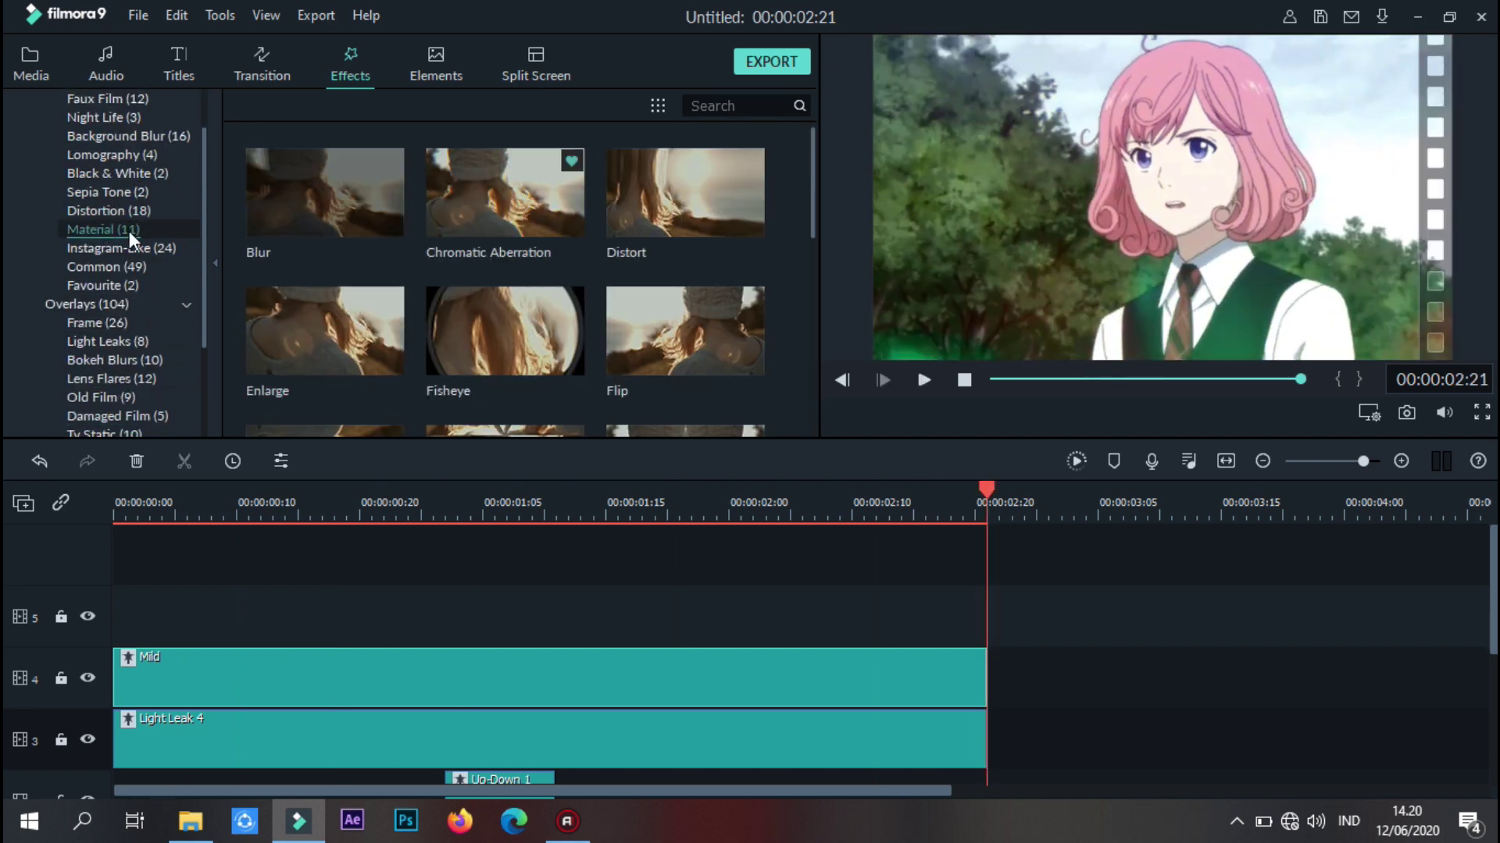
Try the Purple Love and Sandra Lomo filters from the Lomography category on track 5 and preview the look
{"action": "scroll", "coordinate": [153, 254], "scroll_direction": "up", "scroll_amount": 1}
{"action": "left_click", "coordinate": [148, 211]}
{"action": "left_click_drag", "start_coordinate": [437, 211], "coordinate": [84, 628]}
{"action": "left_click", "coordinate": [889, 514]}
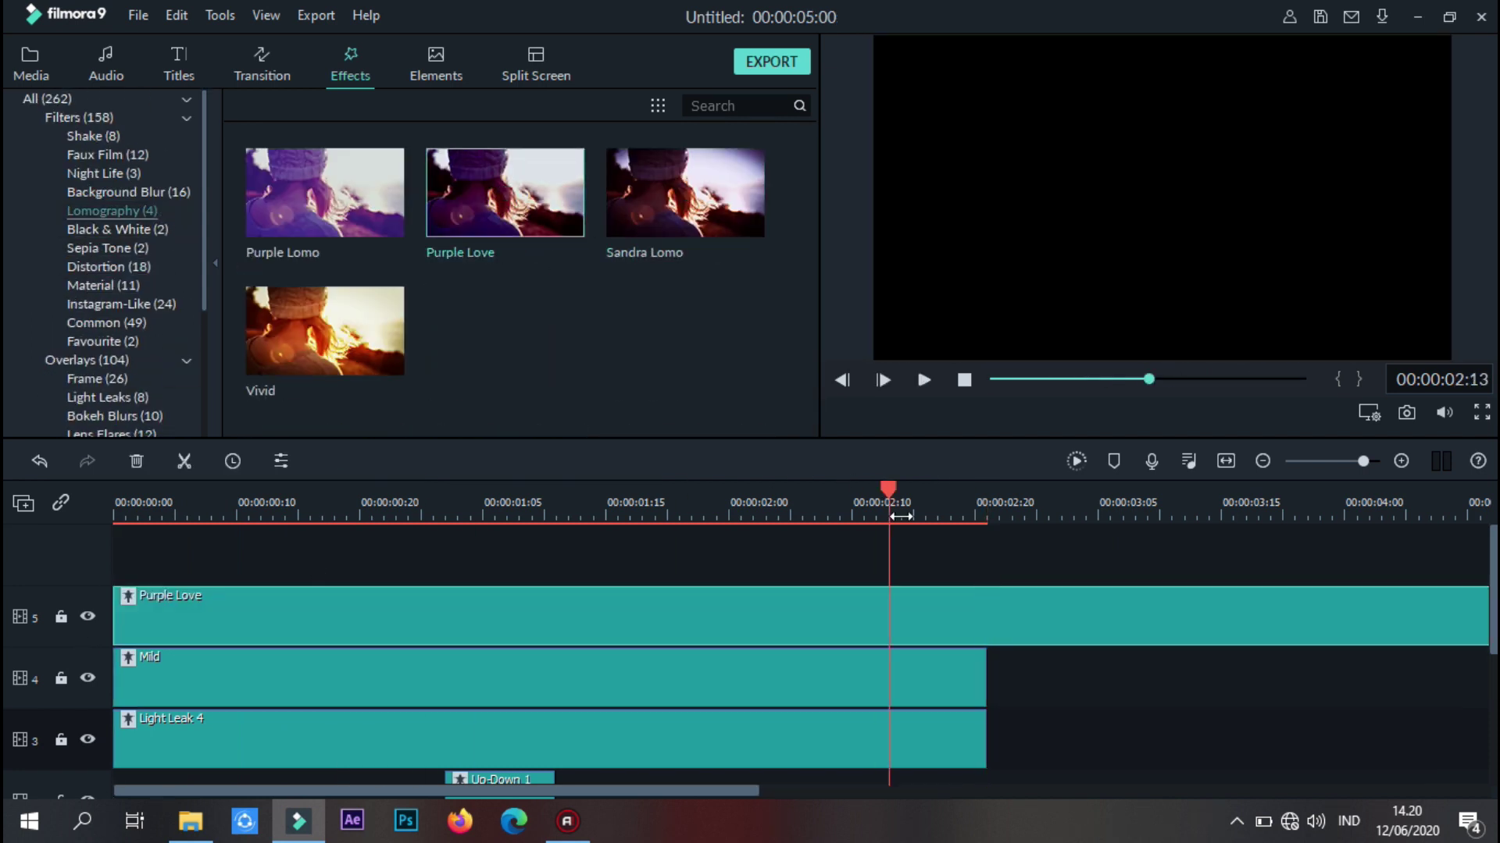
{"action": "key", "text": "space"}
{"action": "left_click_drag", "start_coordinate": [685, 193], "coordinate": [375, 617]}
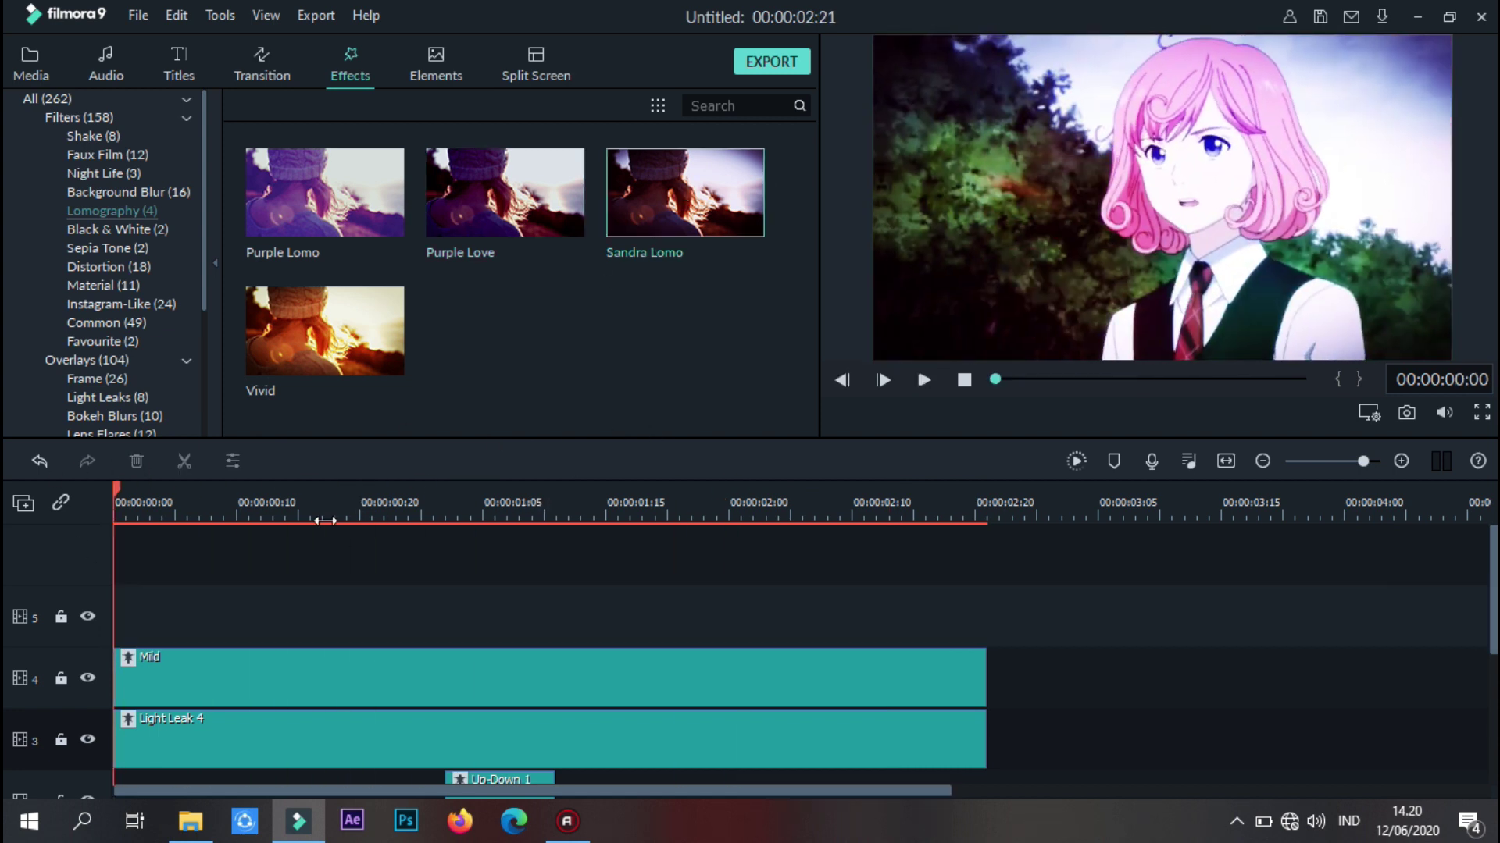
Play back the transition from the timeline start to review the combined Mild, Light Leak 4 and Up-Down 1 effects
{"action": "key", "text": "space"}
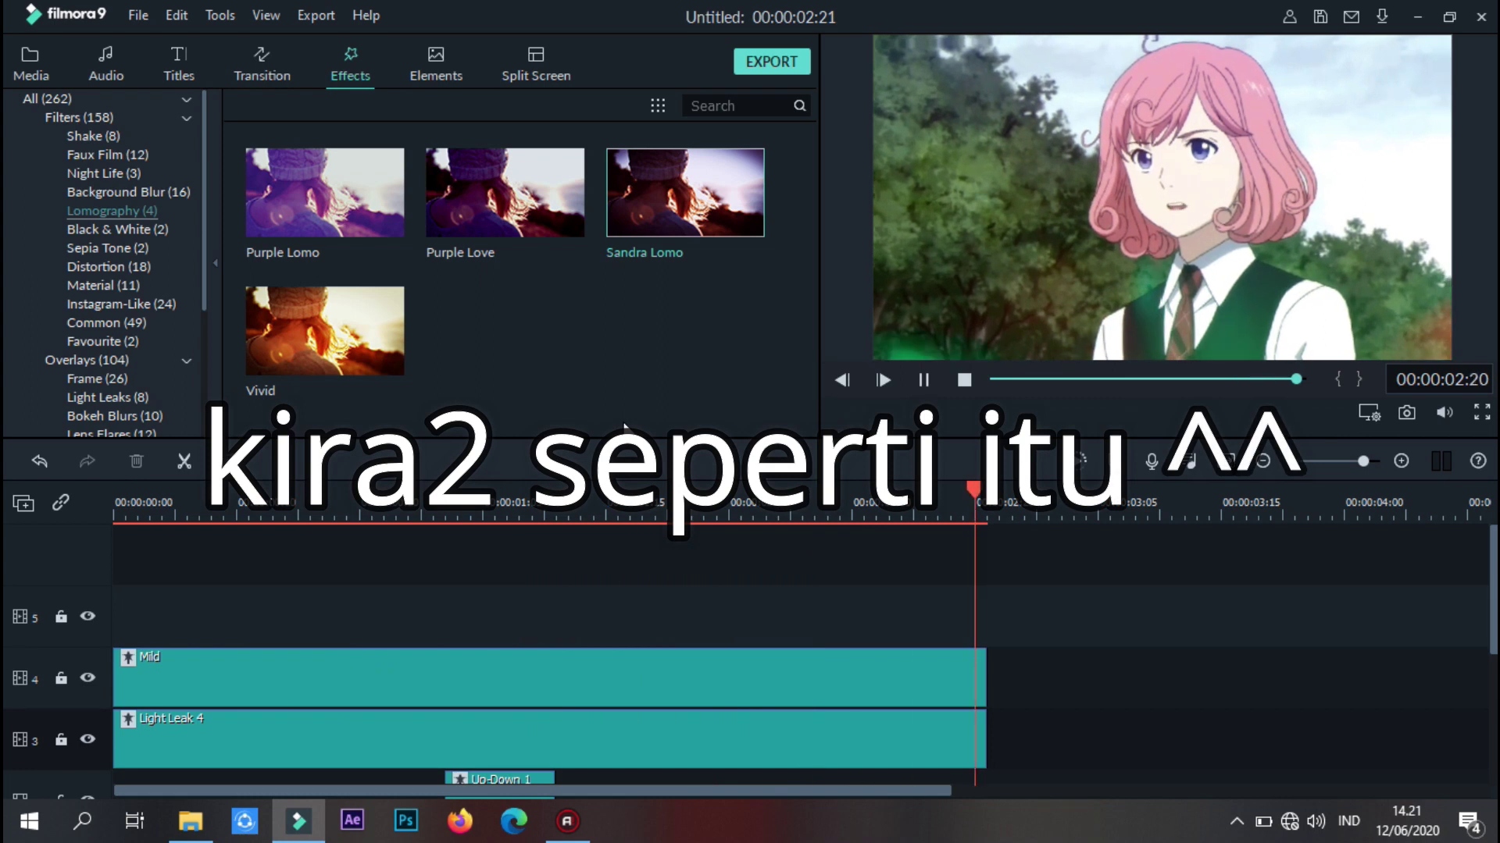
{"action": "key", "text": "space"}
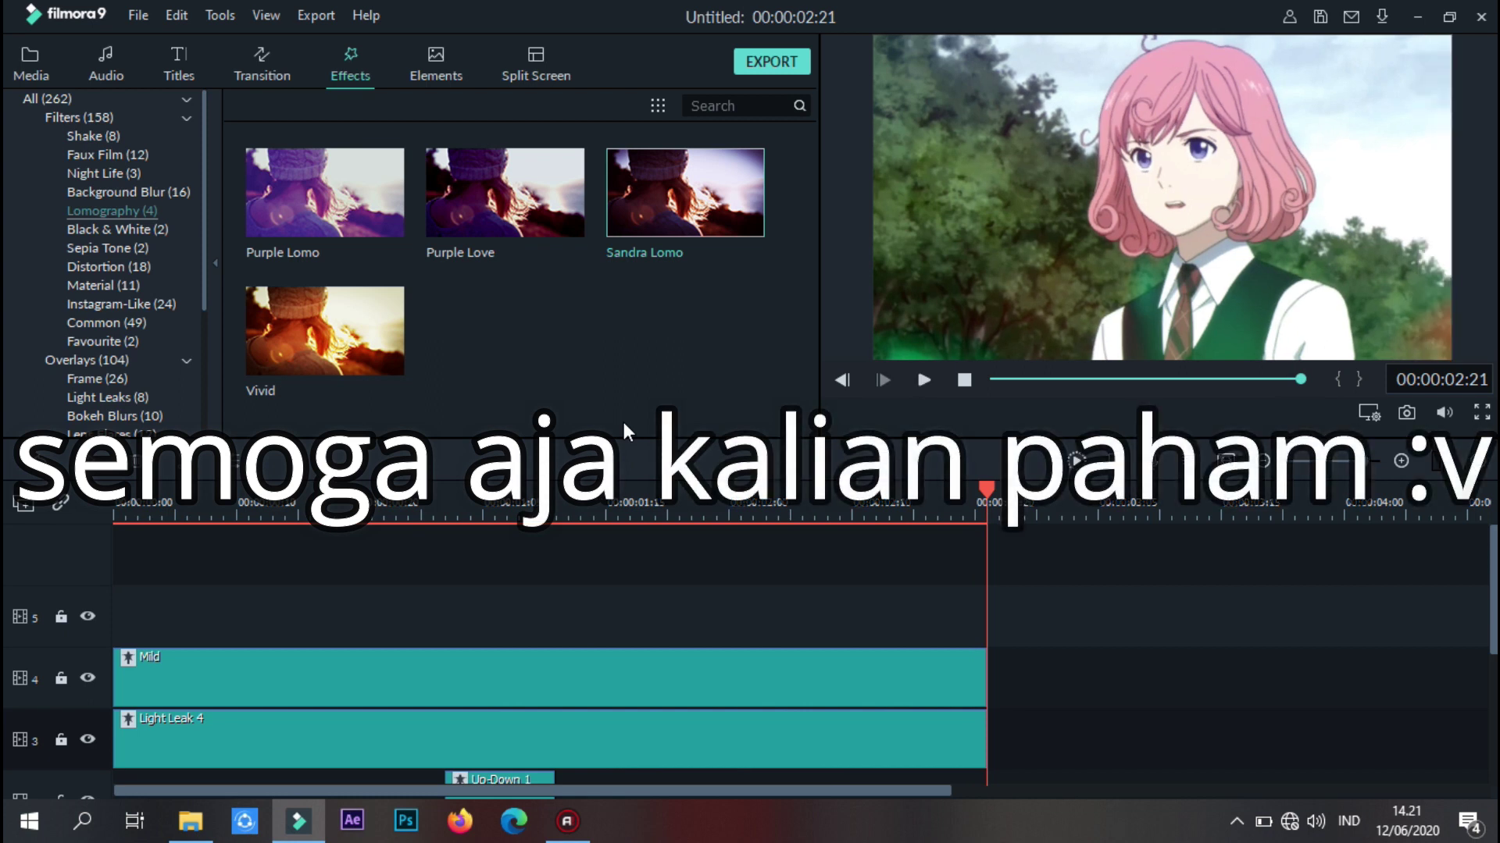
{"action": "key", "text": "space"}
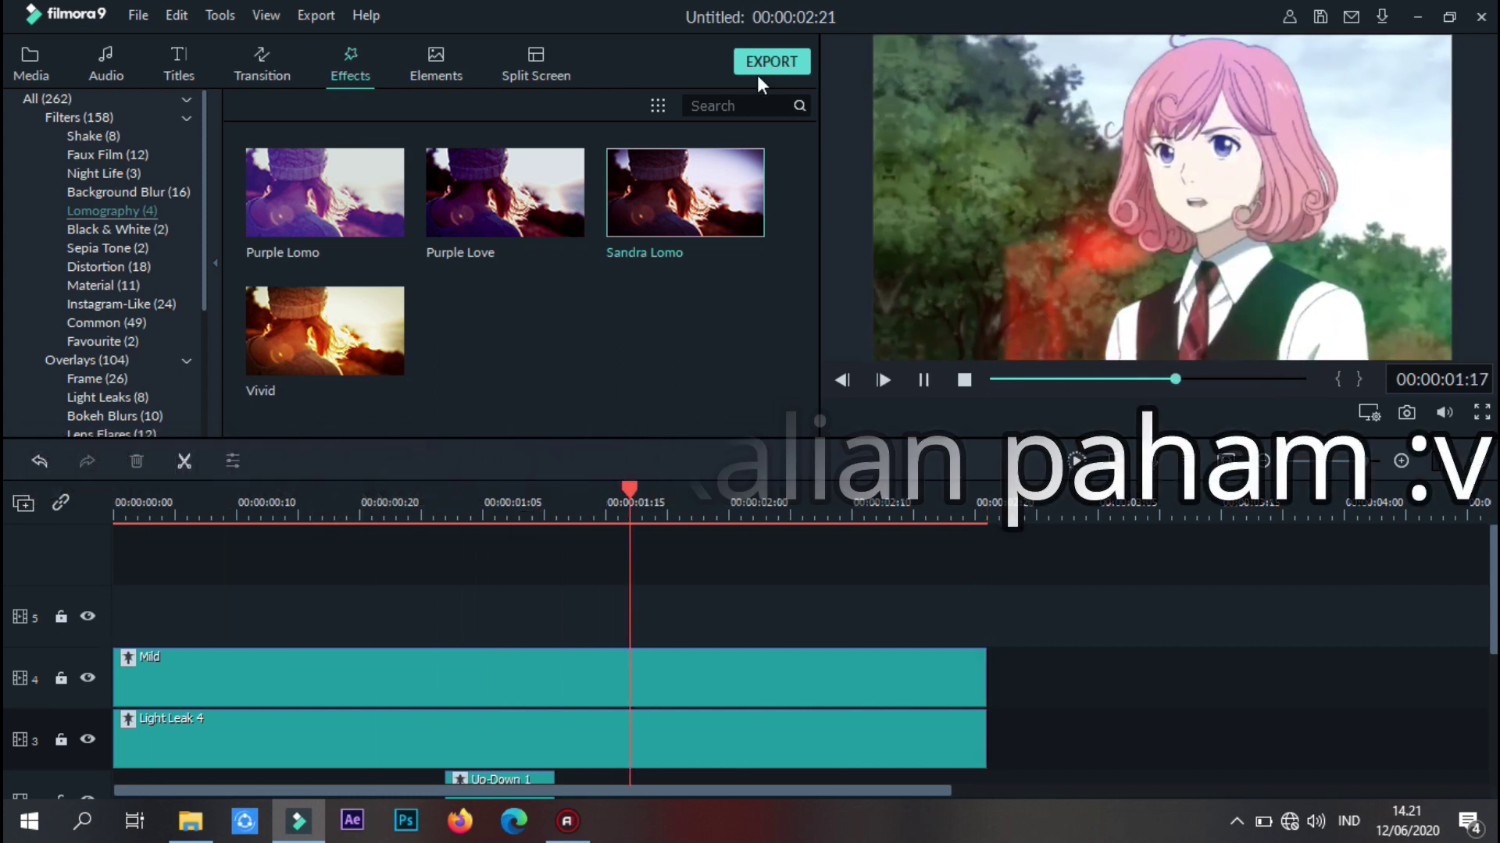
Export the transition to the computer as an MP4 named My Video at 1920x1080 and 25 fps, dismissing the connection error
{"action": "left_click", "coordinate": [762, 67]}
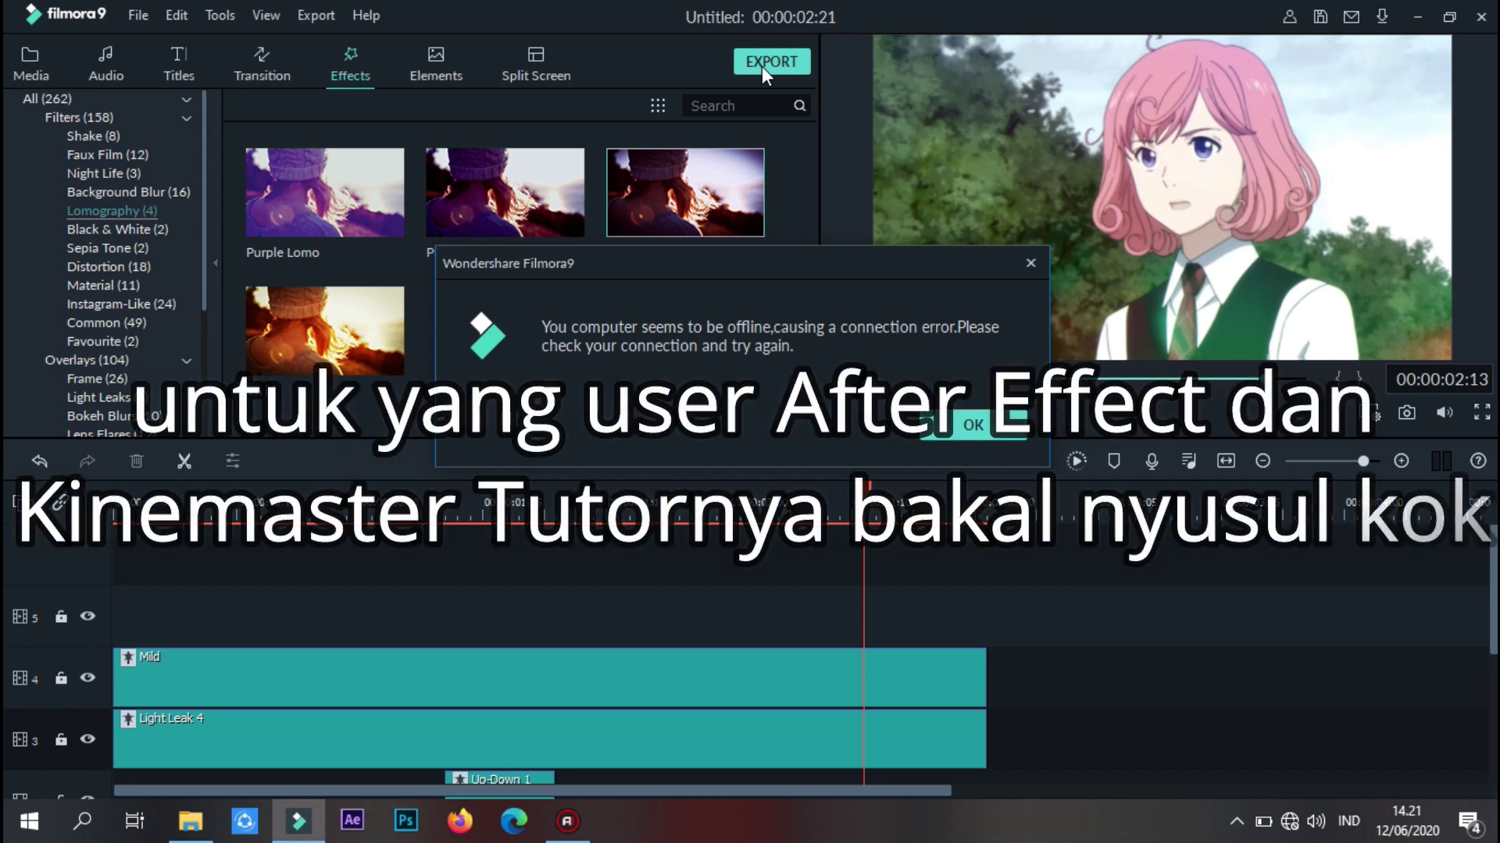
{"action": "left_click", "coordinate": [1031, 262]}
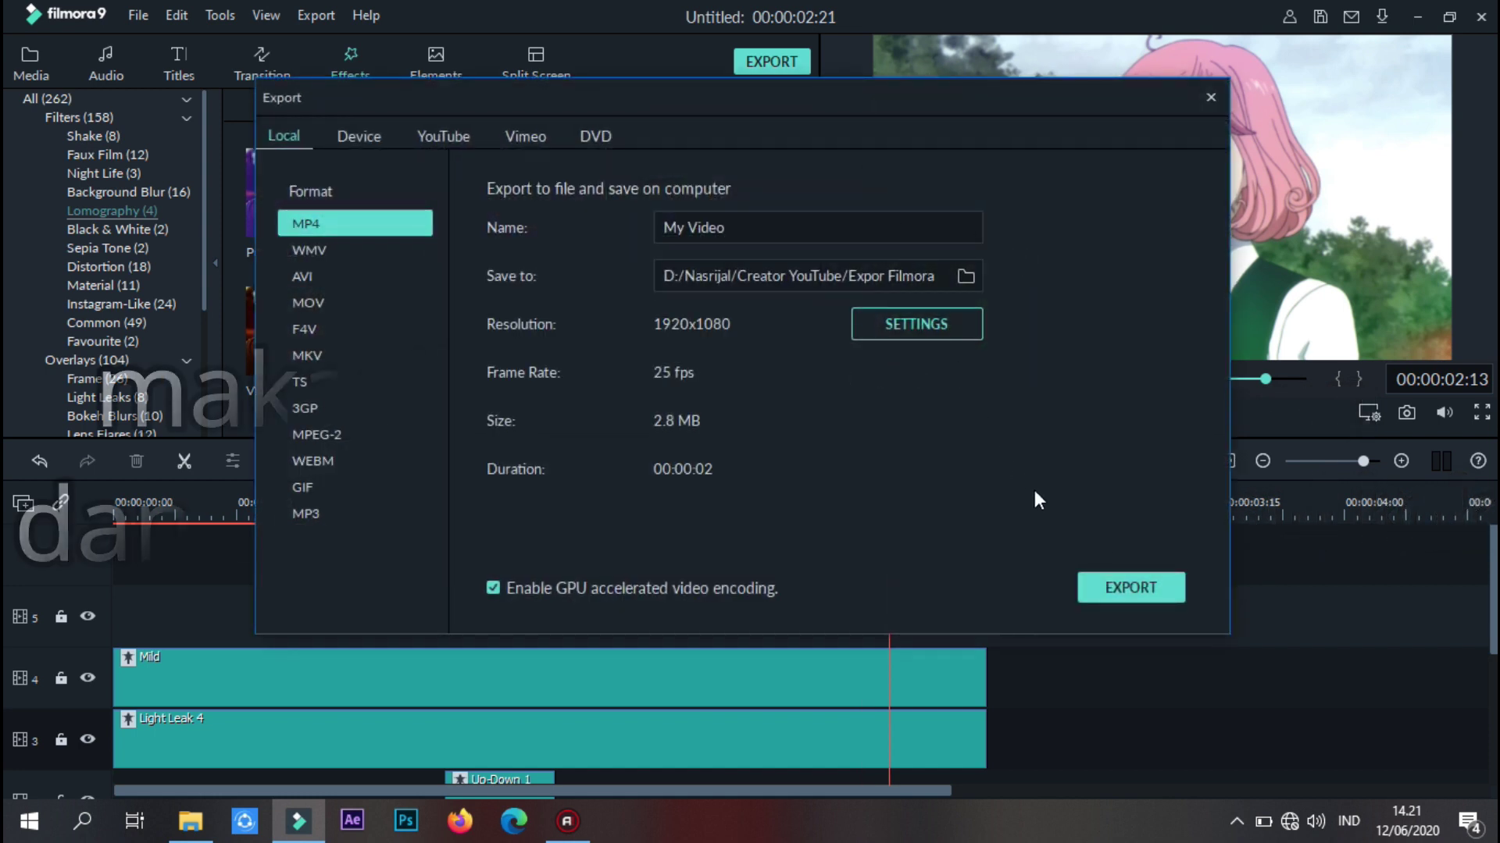
{"action": "left_click", "coordinate": [1123, 590]}
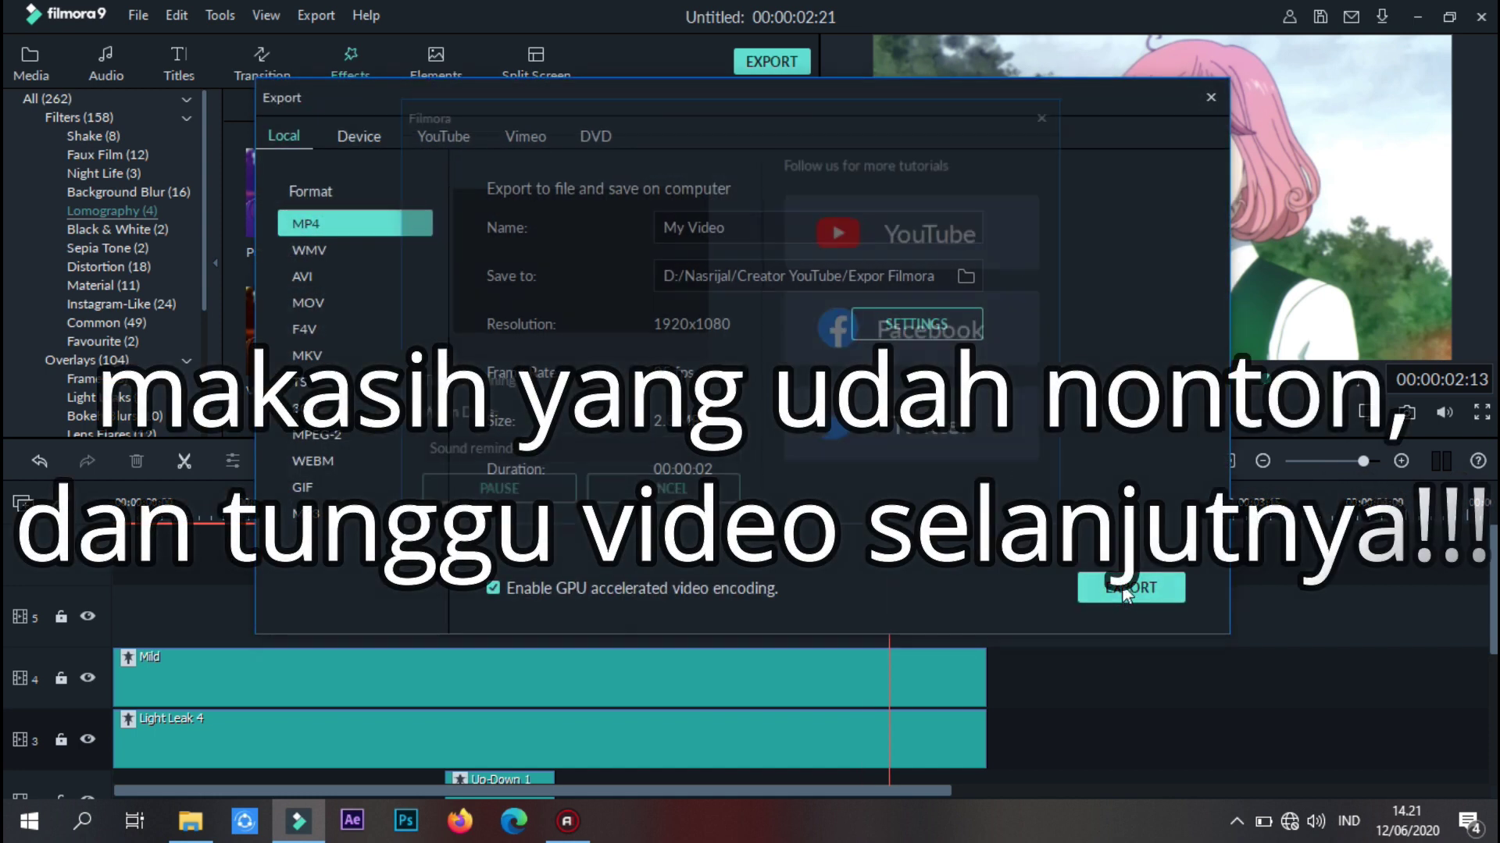